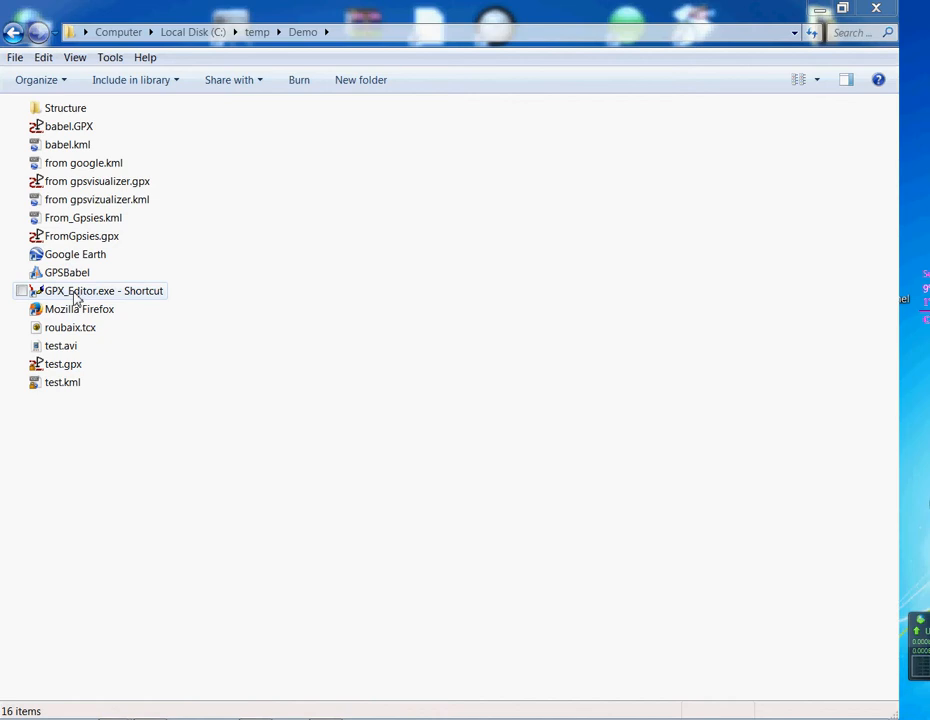
Launch GPX Editor from the Demo folder and open the track file test.gpx.
{"action": "left_click", "coordinate": [75, 291]}
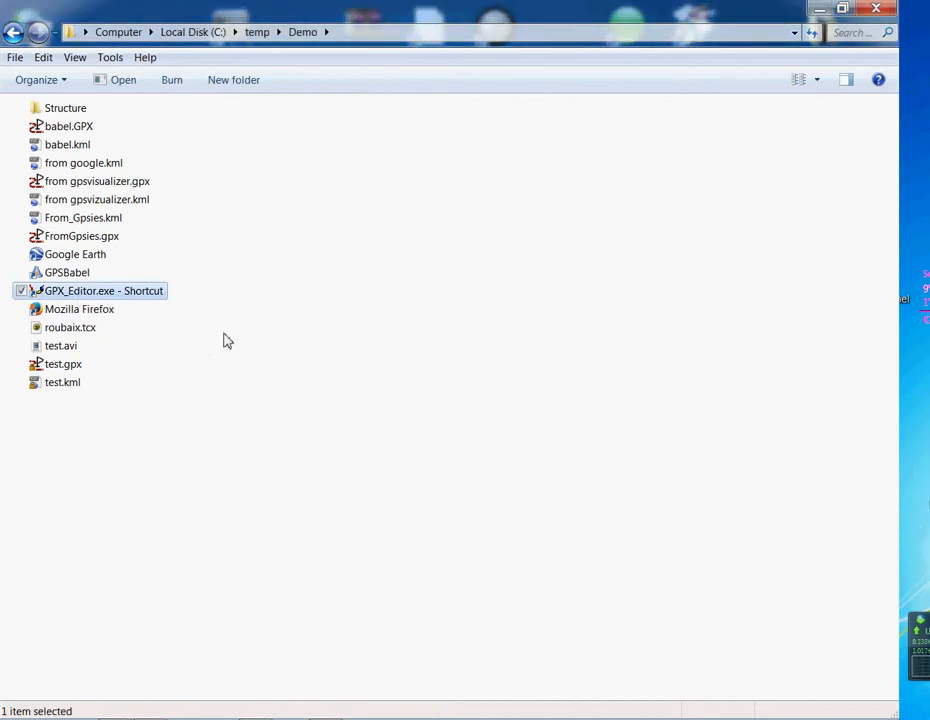
{"action": "double_click", "coordinate": [82, 292]}
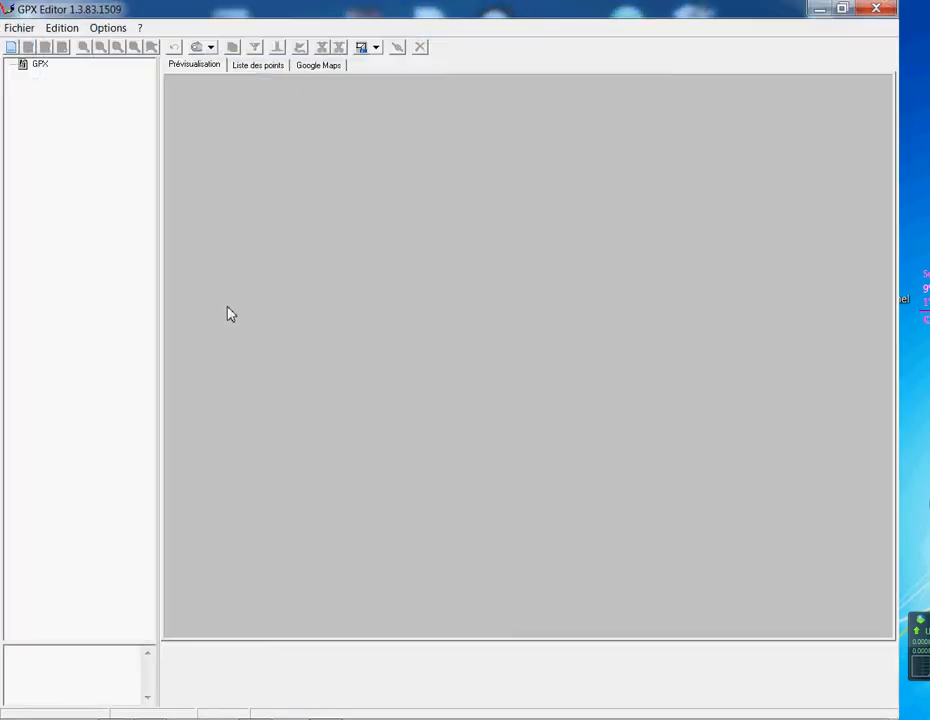
{"action": "left_click", "coordinate": [25, 27]}
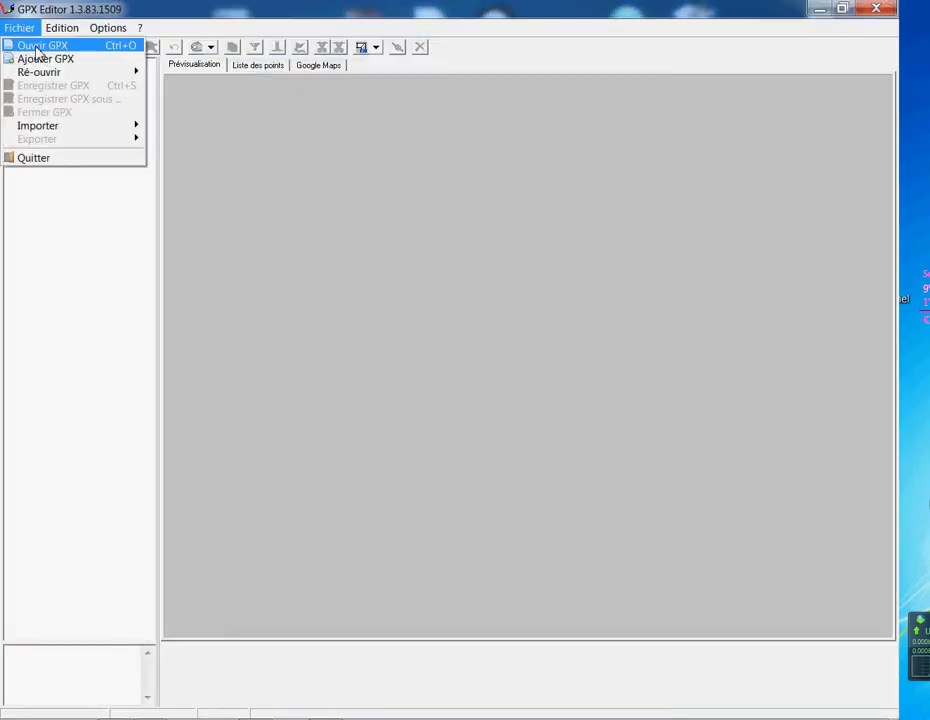
{"action": "left_click", "coordinate": [62, 44]}
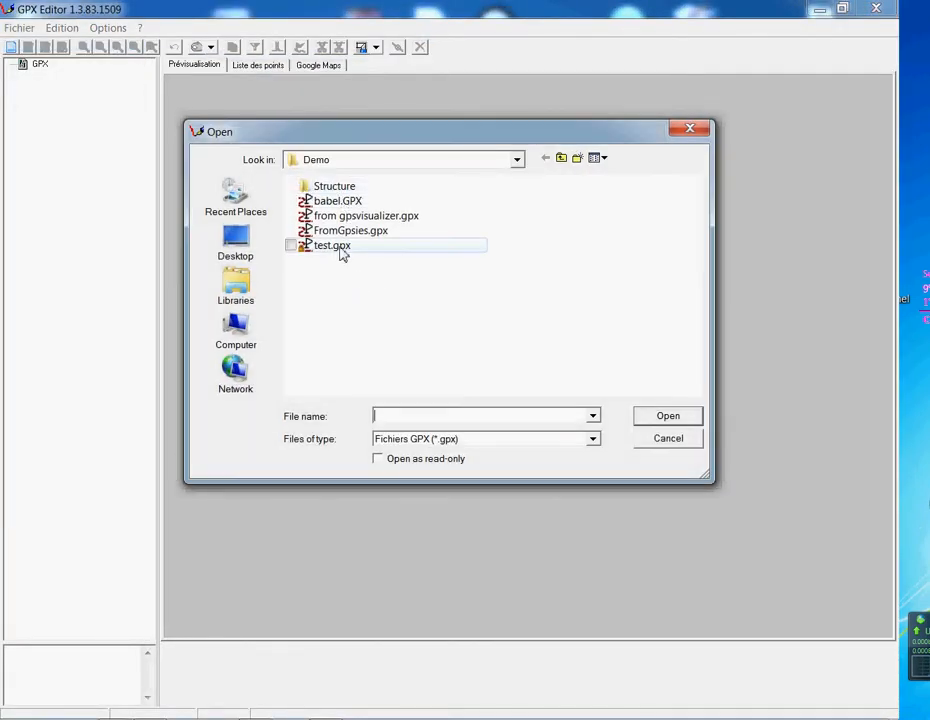
{"action": "left_click", "coordinate": [340, 248]}
{"action": "left_click", "coordinate": [644, 414]}
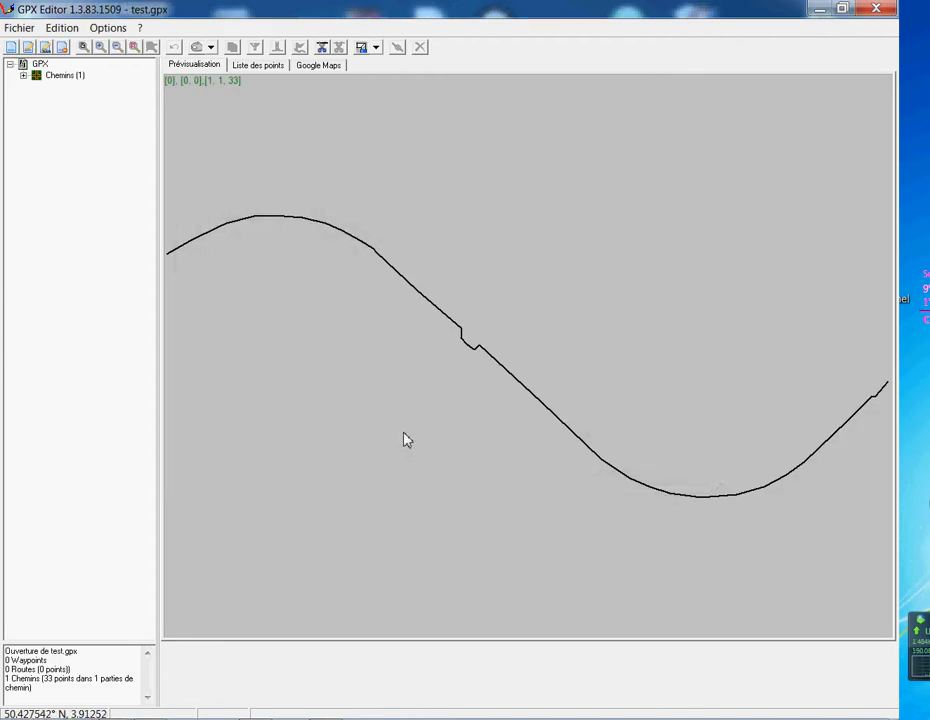
Examine the track in the preview and on Google Maps over the Satellite, Mapnik and Cycle backgrounds.
{"action": "scroll", "coordinate": [395, 420], "scroll_direction": "down", "scroll_amount": 2}
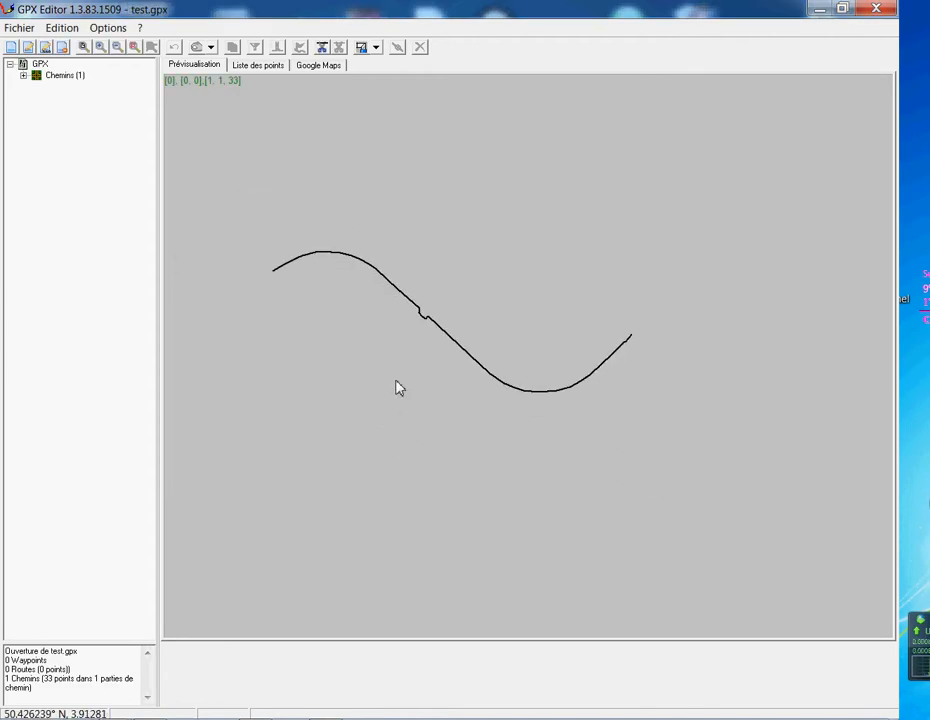
{"action": "scroll", "coordinate": [396, 388], "scroll_direction": "up", "scroll_amount": 2}
{"action": "scroll", "coordinate": [399, 394], "scroll_direction": "down", "scroll_amount": 2}
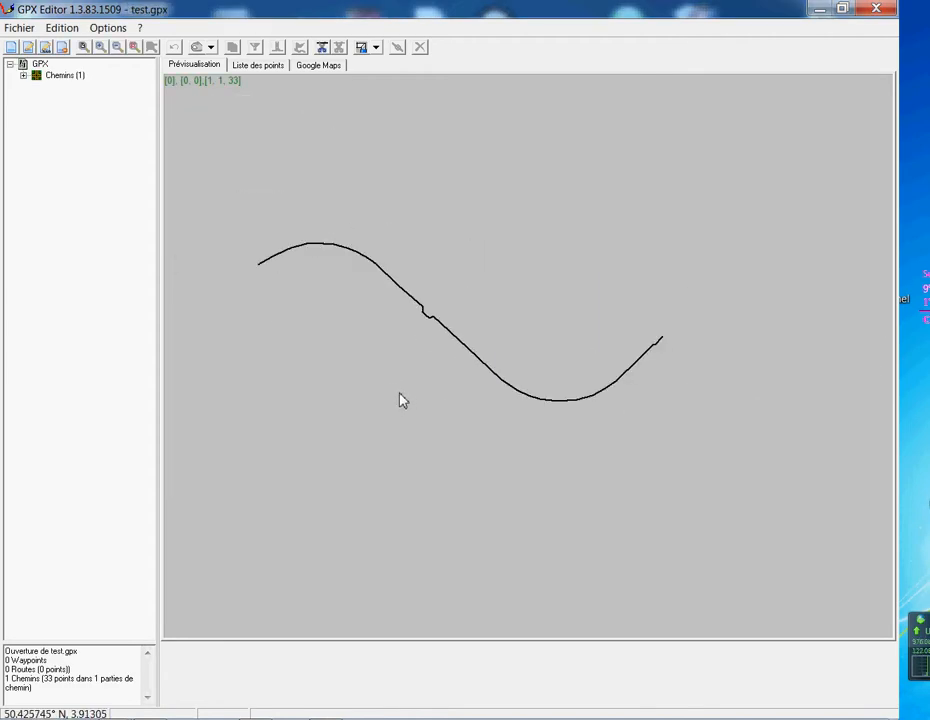
{"action": "left_click", "coordinate": [326, 65]}
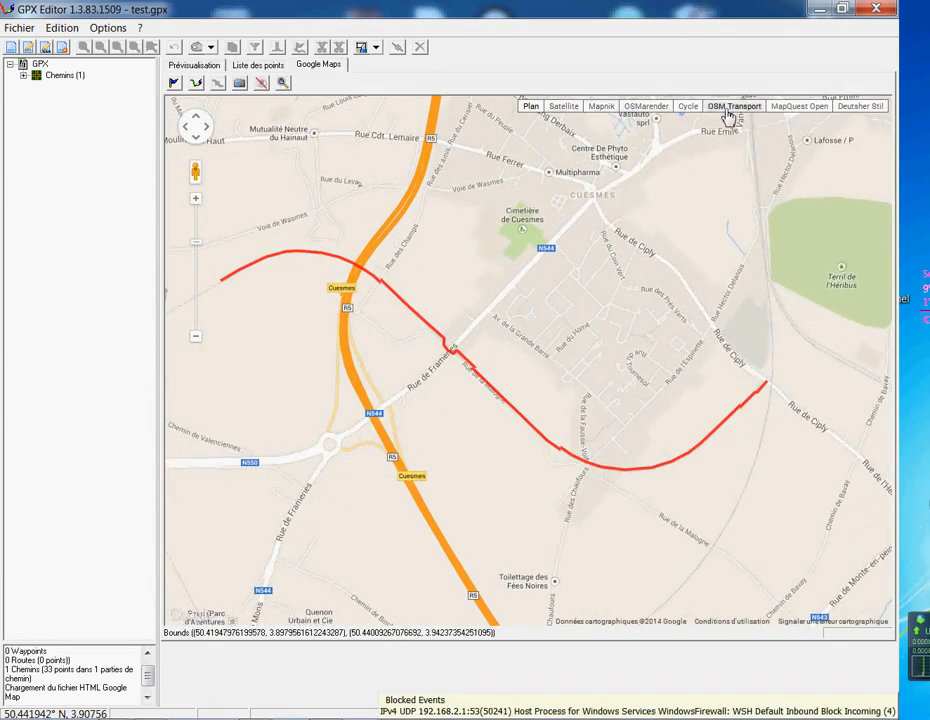
{"action": "left_click", "coordinate": [565, 108]}
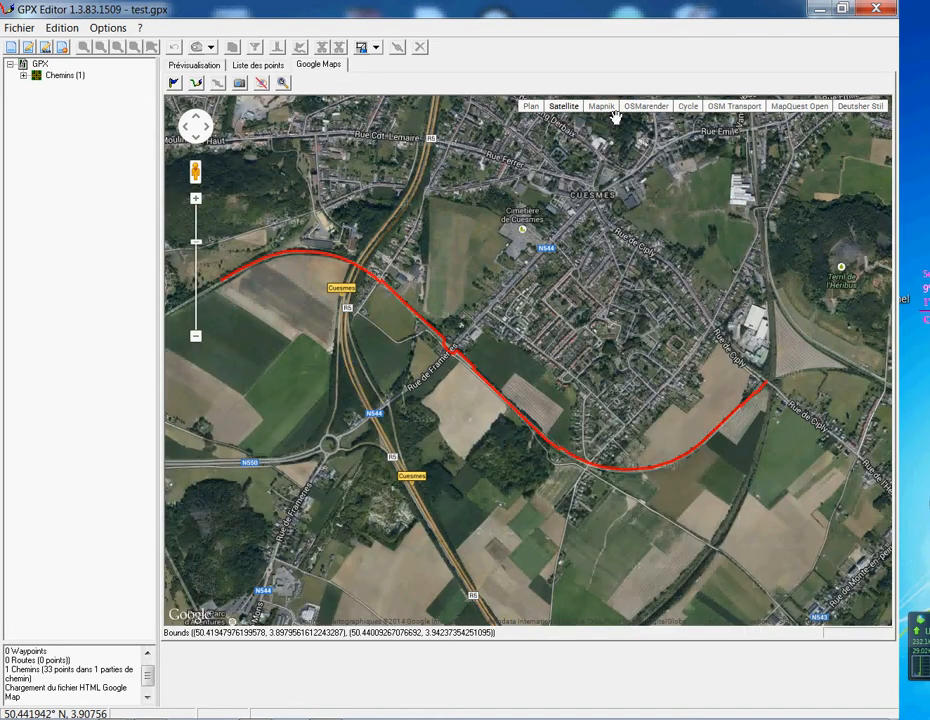
{"action": "left_click", "coordinate": [603, 107]}
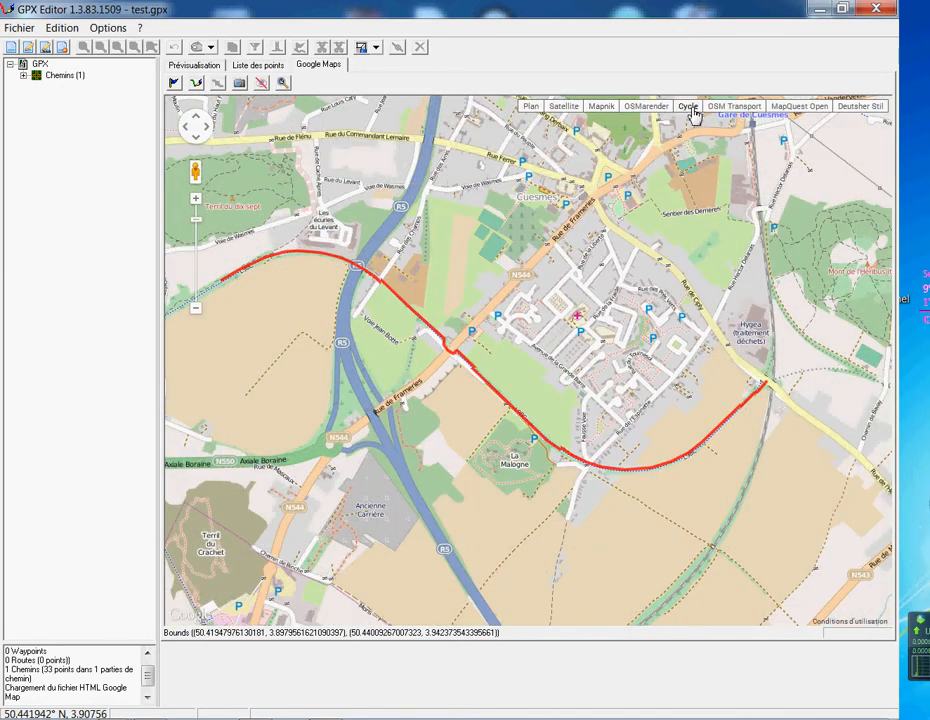
{"action": "left_click", "coordinate": [689, 107]}
{"action": "left_click_drag", "start_coordinate": [557, 225], "coordinate": [588, 223]}
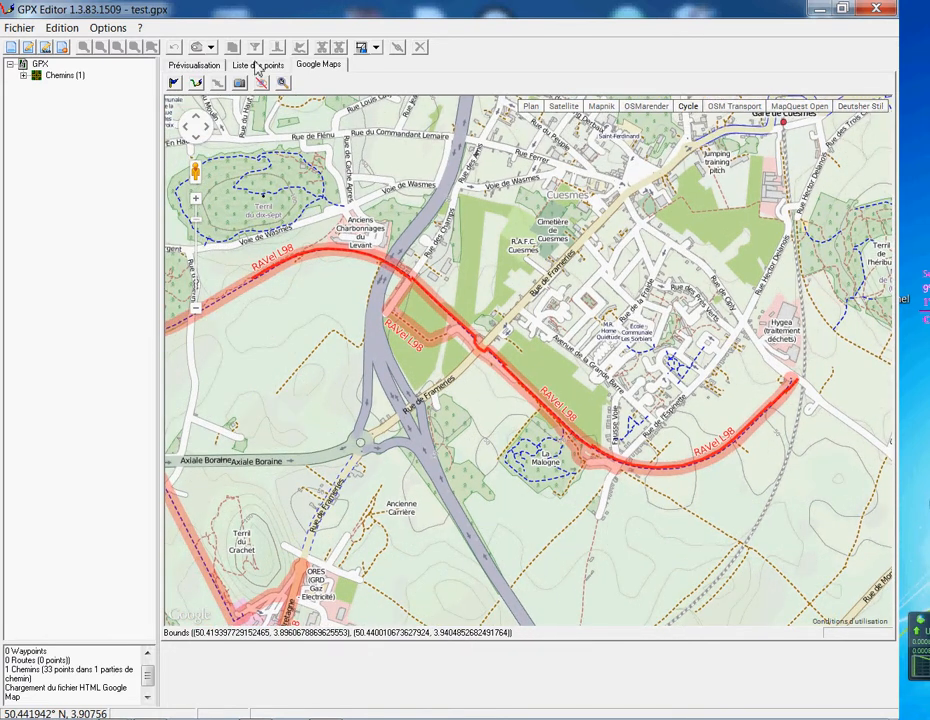
Review the program's settings from the GPX options through to the Google Maps map types and accept them.
{"action": "left_click", "coordinate": [110, 28]}
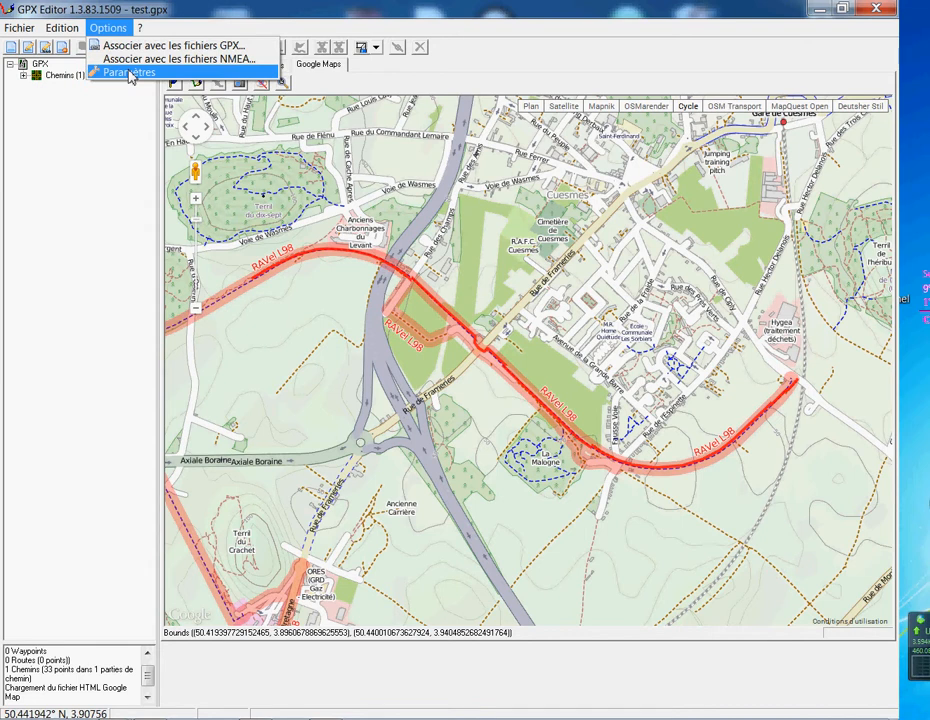
{"action": "left_click", "coordinate": [130, 73]}
{"action": "left_click", "coordinate": [292, 298]}
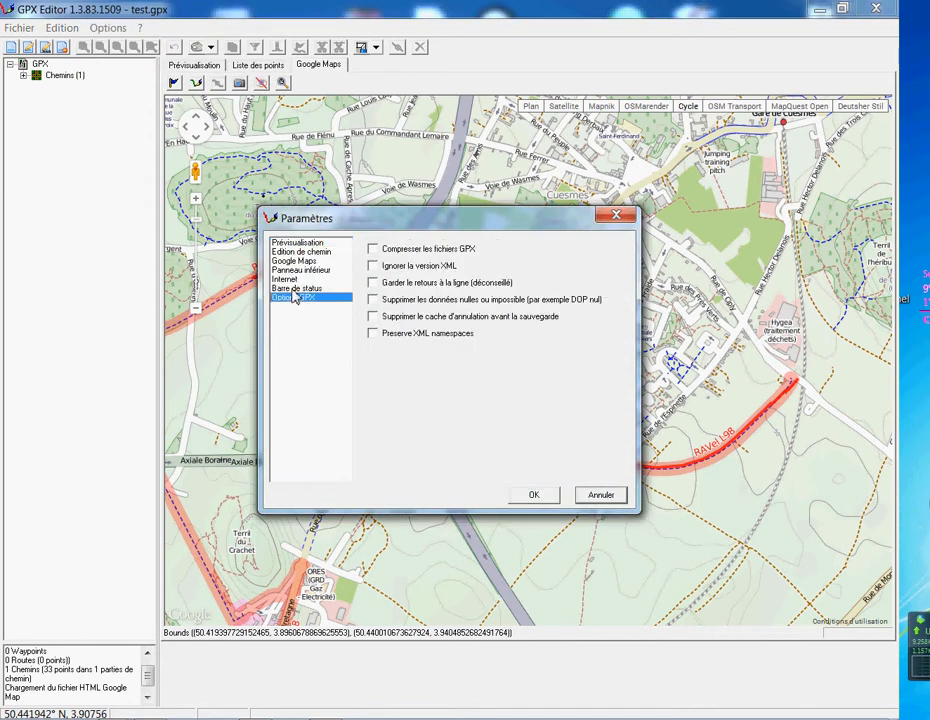
{"action": "left_click", "coordinate": [296, 288]}
{"action": "left_click", "coordinate": [297, 279]}
{"action": "left_click", "coordinate": [298, 271]}
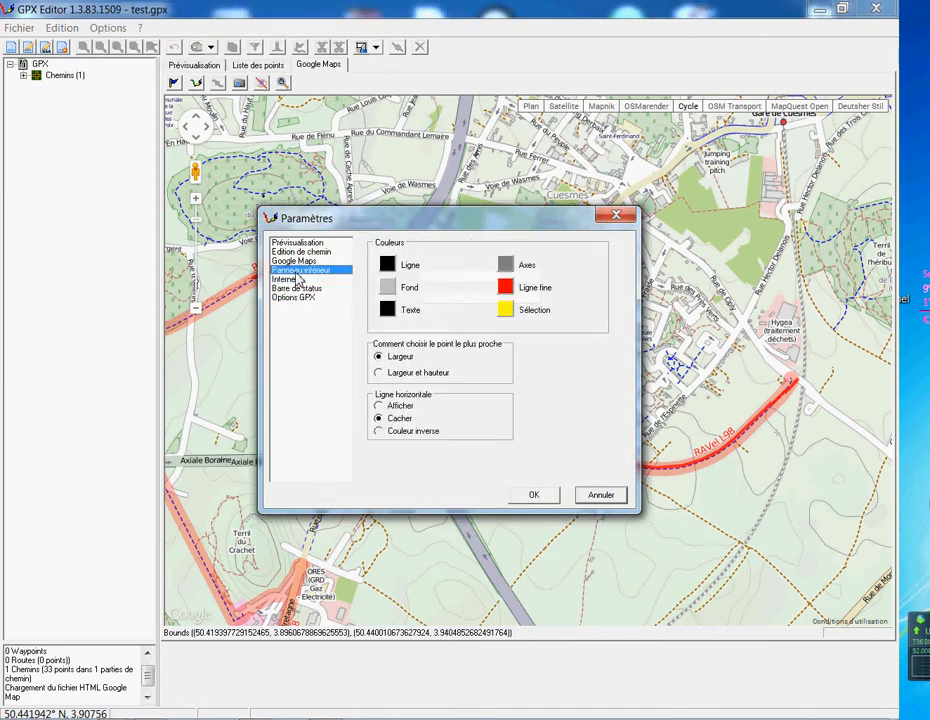
{"action": "left_click", "coordinate": [292, 261]}
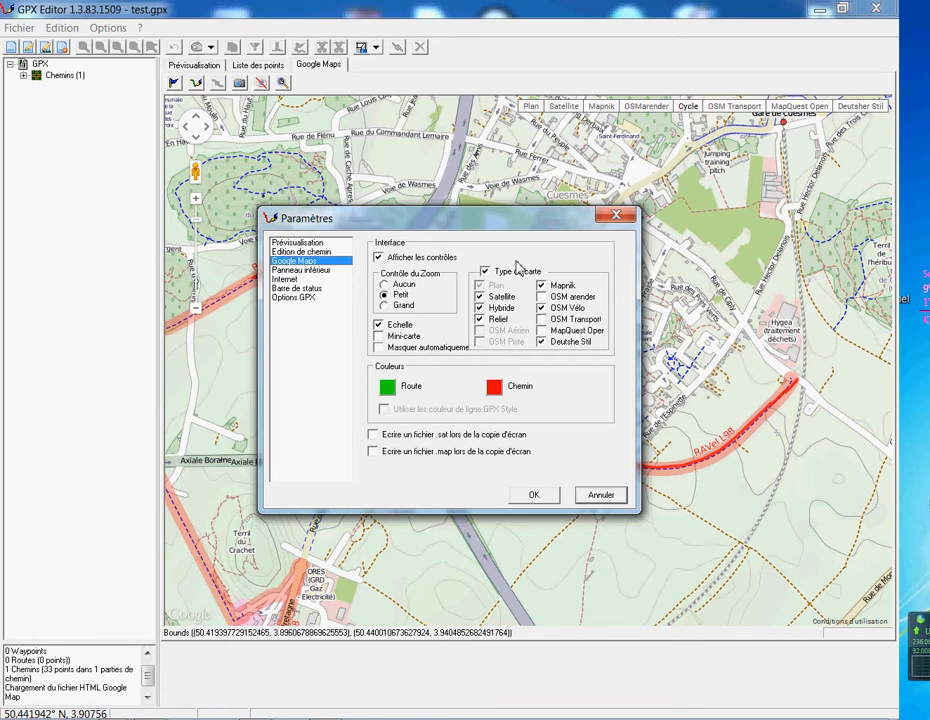
{"action": "left_click", "coordinate": [537, 496]}
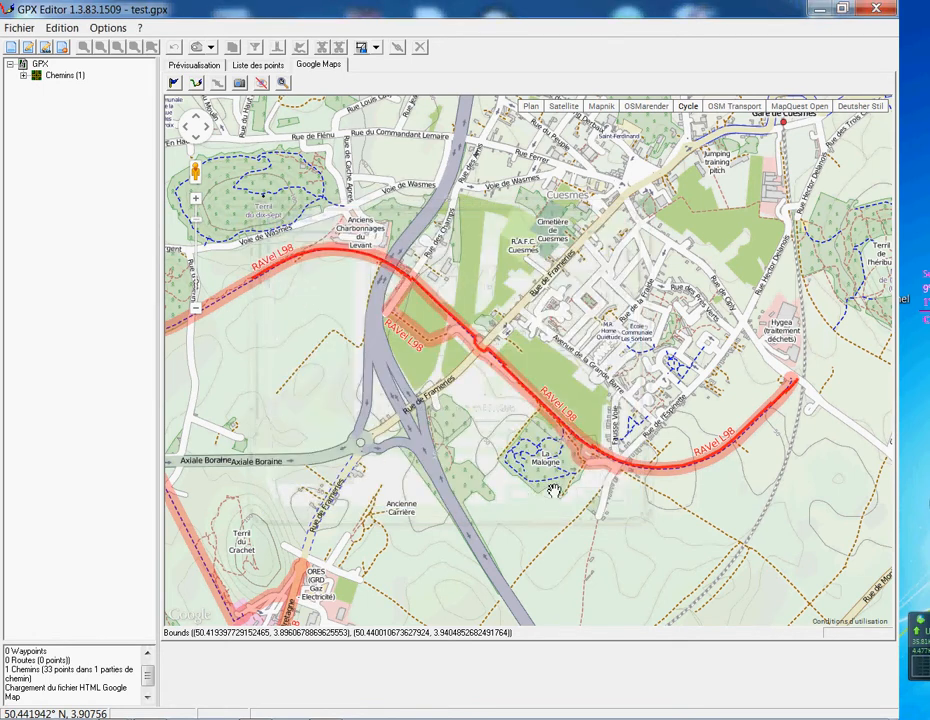
View the track over the Satellite background and switch the map back to Plan.
{"action": "left_click", "coordinate": [565, 108]}
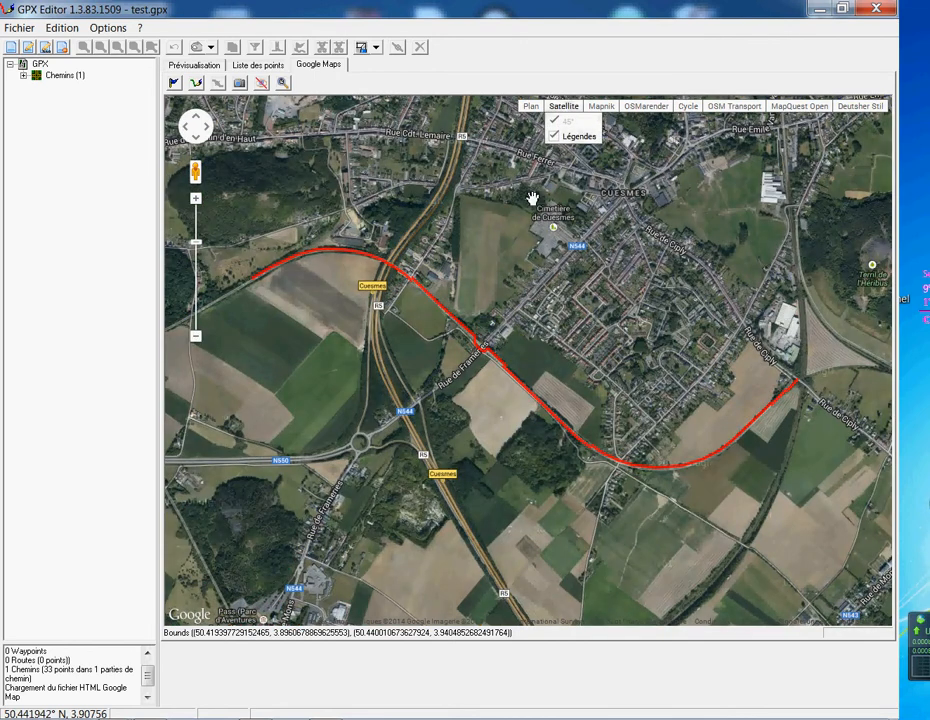
{"action": "left_click", "coordinate": [530, 108]}
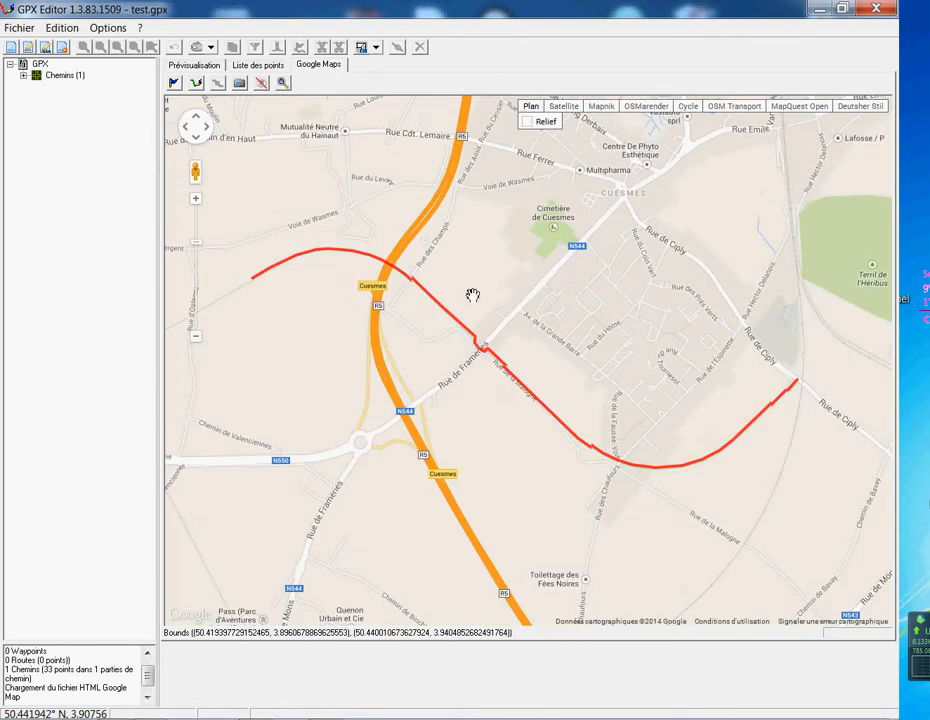
{"action": "left_click_drag", "start_coordinate": [446, 428], "coordinate": [435, 403]}
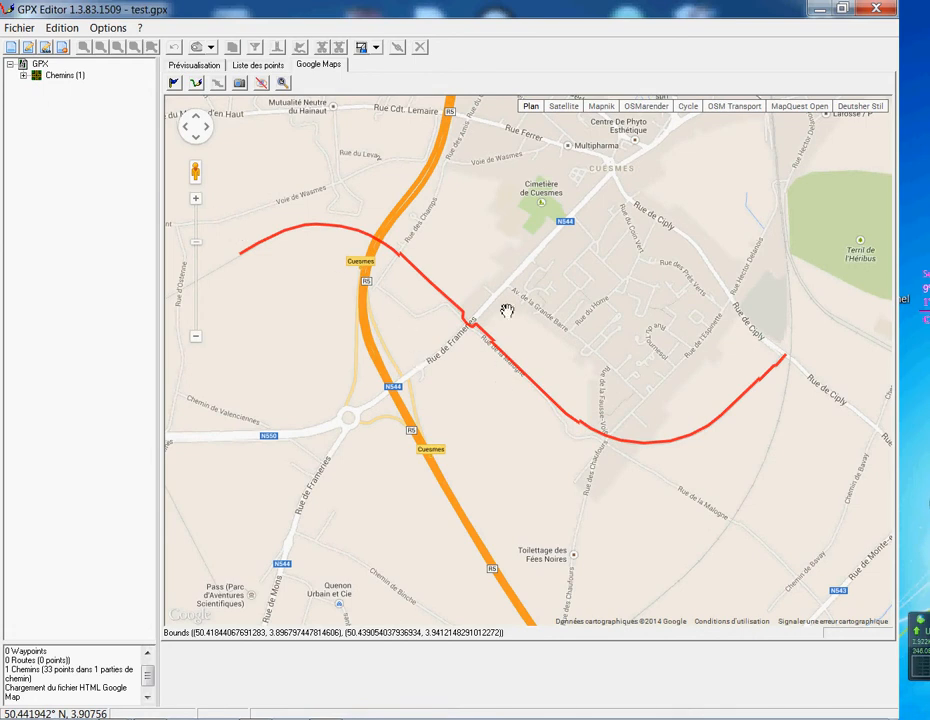
Expand track test01, select Partie de chemin n°1 and compare it in the preview and on Google Maps.
{"action": "left_click", "coordinate": [23, 75]}
{"action": "left_click", "coordinate": [37, 86]}
{"action": "left_click", "coordinate": [75, 97]}
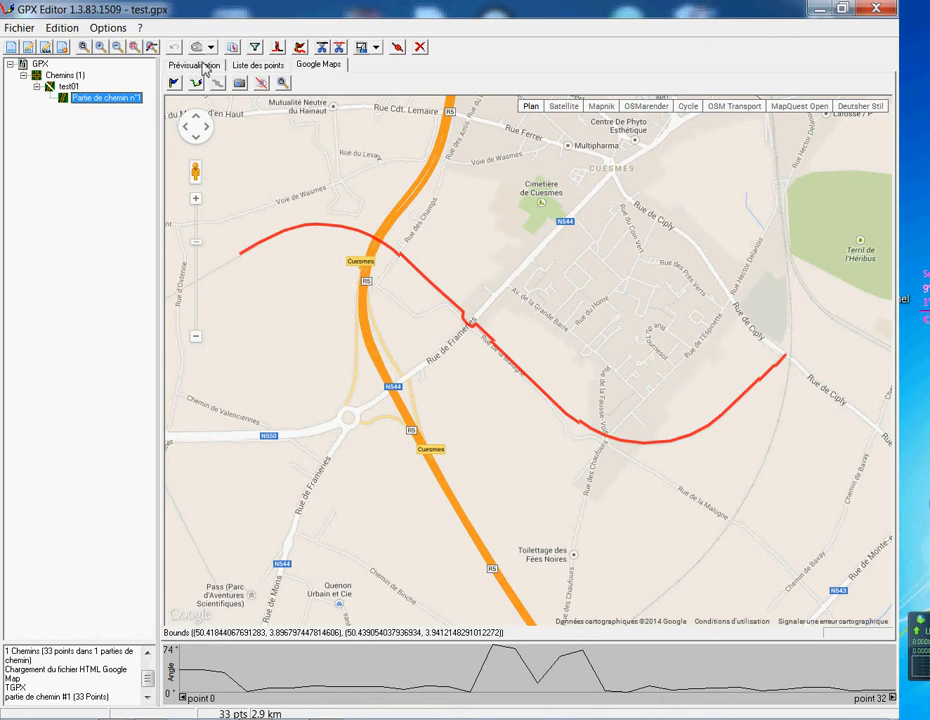
{"action": "left_click", "coordinate": [205, 68]}
{"action": "left_click", "coordinate": [313, 67]}
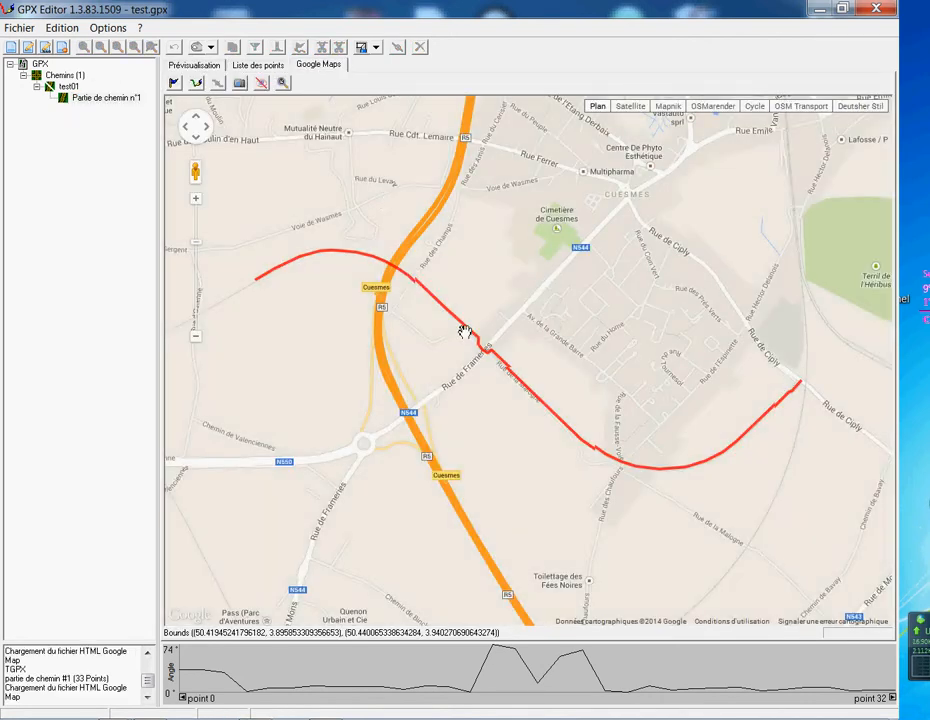
{"action": "left_click_drag", "start_coordinate": [454, 371], "coordinate": [426, 356]}
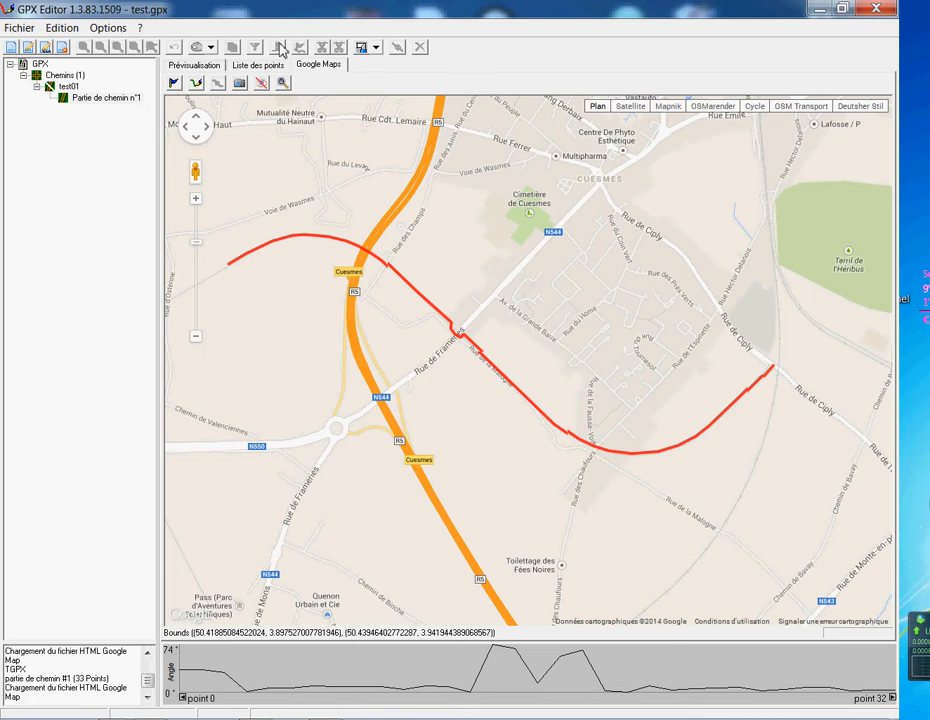
Check on Google Maps where the track crosses Rue de Frameries, marking track points from the angle graph.
{"action": "left_click", "coordinate": [194, 67]}
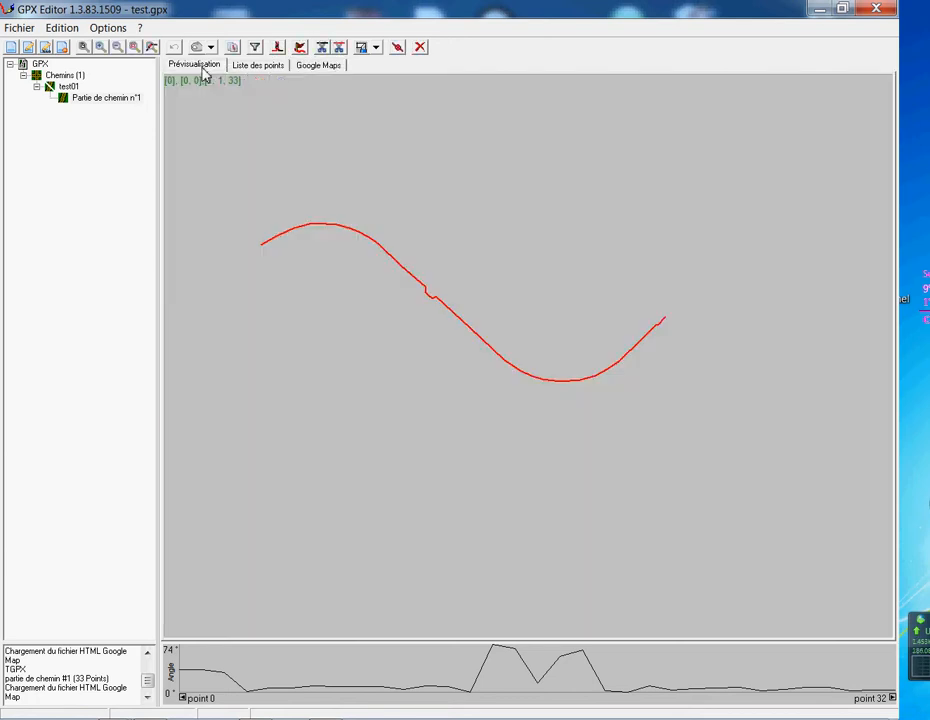
{"action": "left_click", "coordinate": [314, 70]}
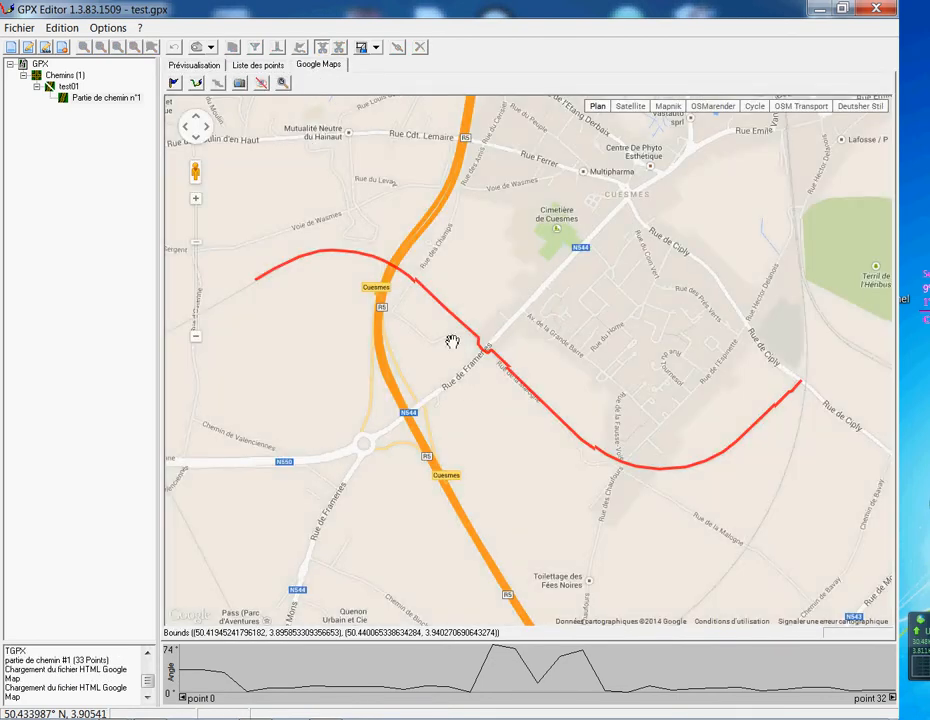
{"action": "left_click_drag", "start_coordinate": [500, 293], "coordinate": [463, 250]}
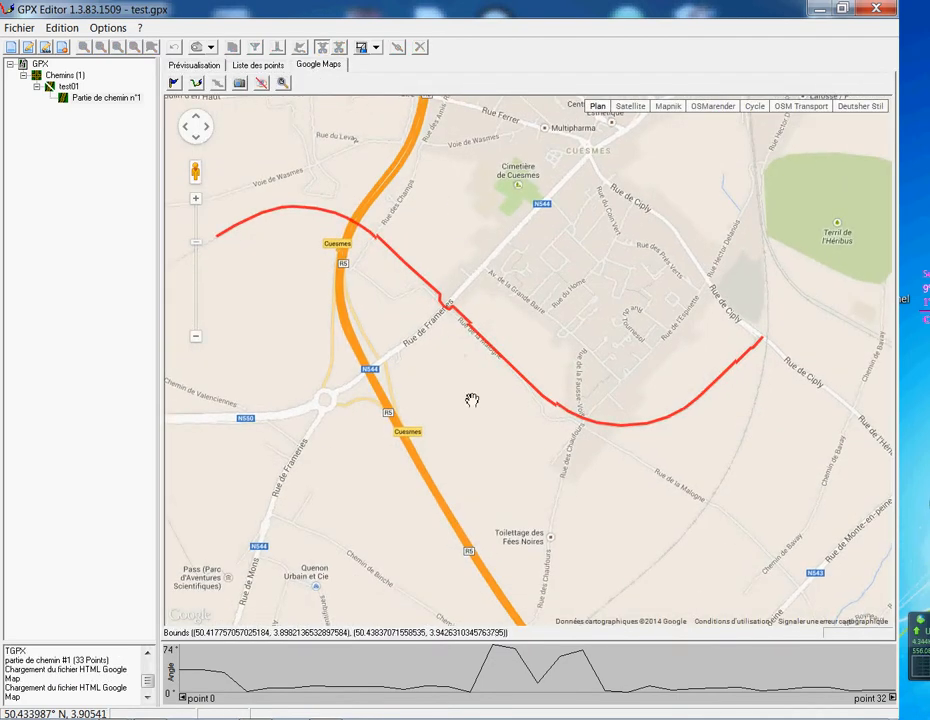
{"action": "left_click_drag", "start_coordinate": [453, 400], "coordinate": [468, 404]}
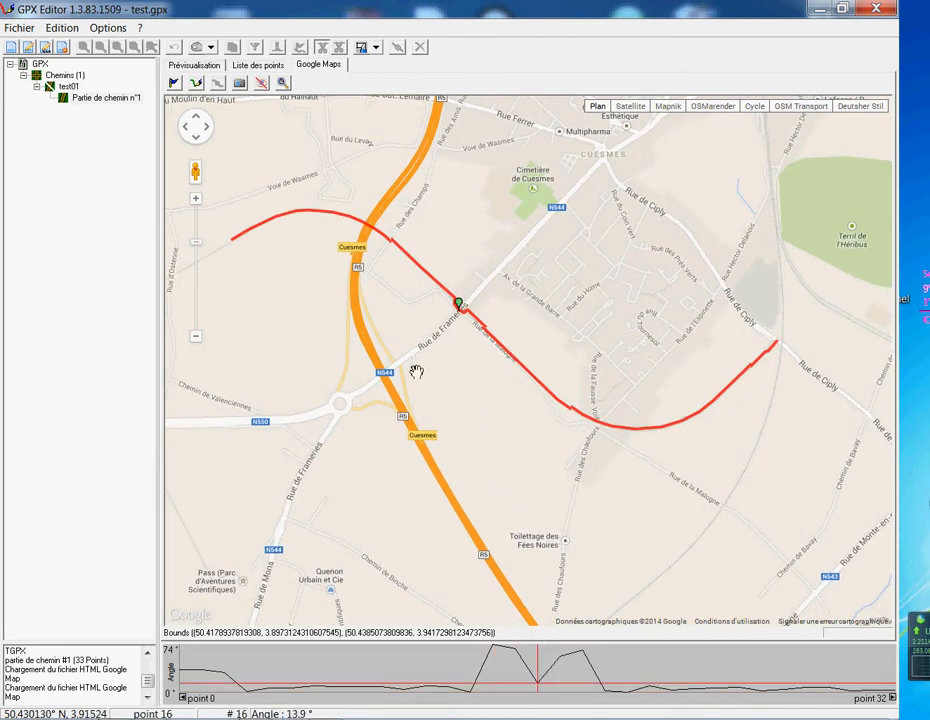
{"action": "left_click_drag", "start_coordinate": [479, 412], "coordinate": [497, 414]}
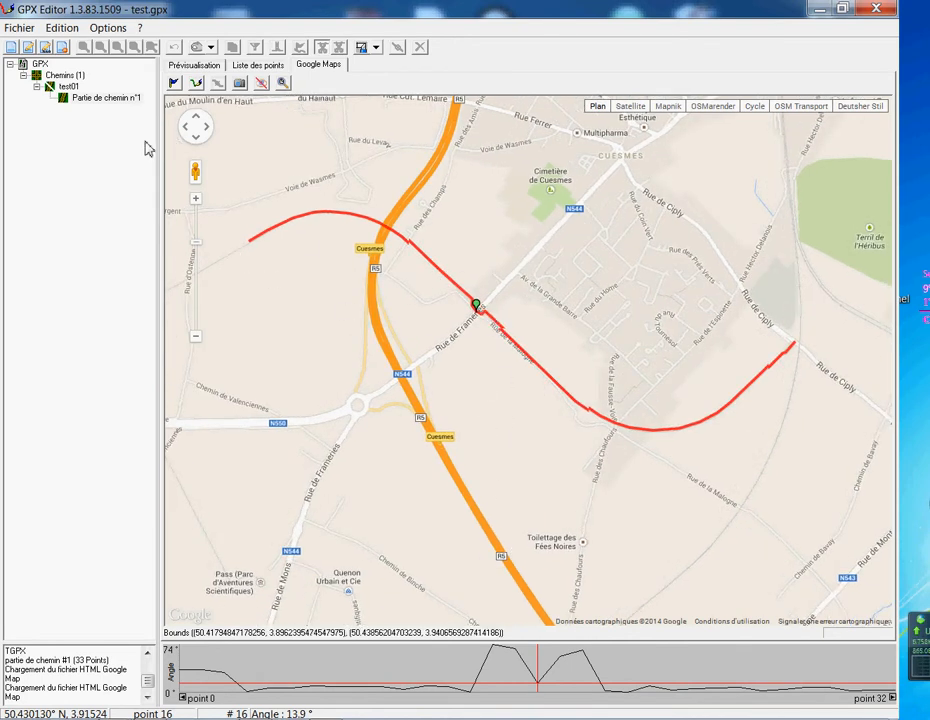
{"action": "left_click", "coordinate": [471, 645]}
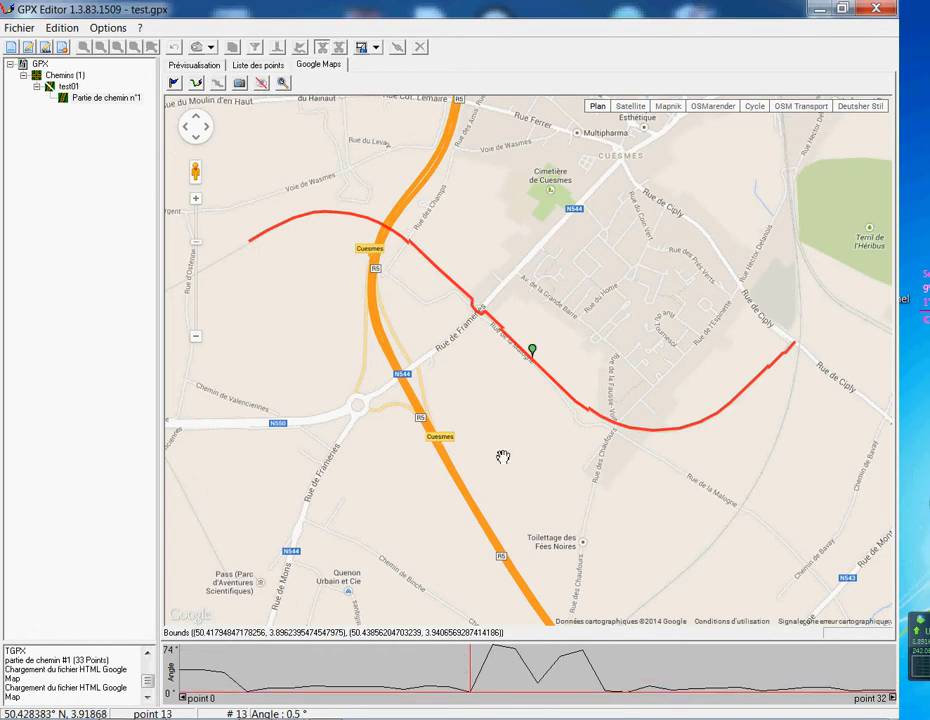
Cut Partie de chemin n°1 in the preview at the upper end of the kink near the track's middle.
{"action": "left_click", "coordinate": [206, 65]}
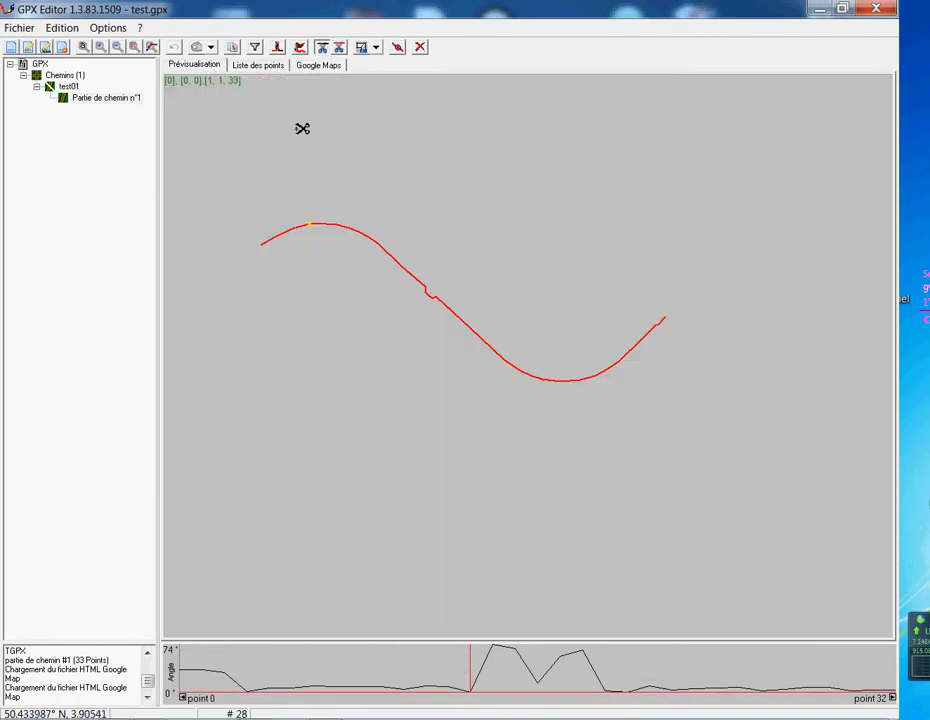
{"action": "left_click", "coordinate": [324, 48]}
{"action": "left_click", "coordinate": [426, 285]}
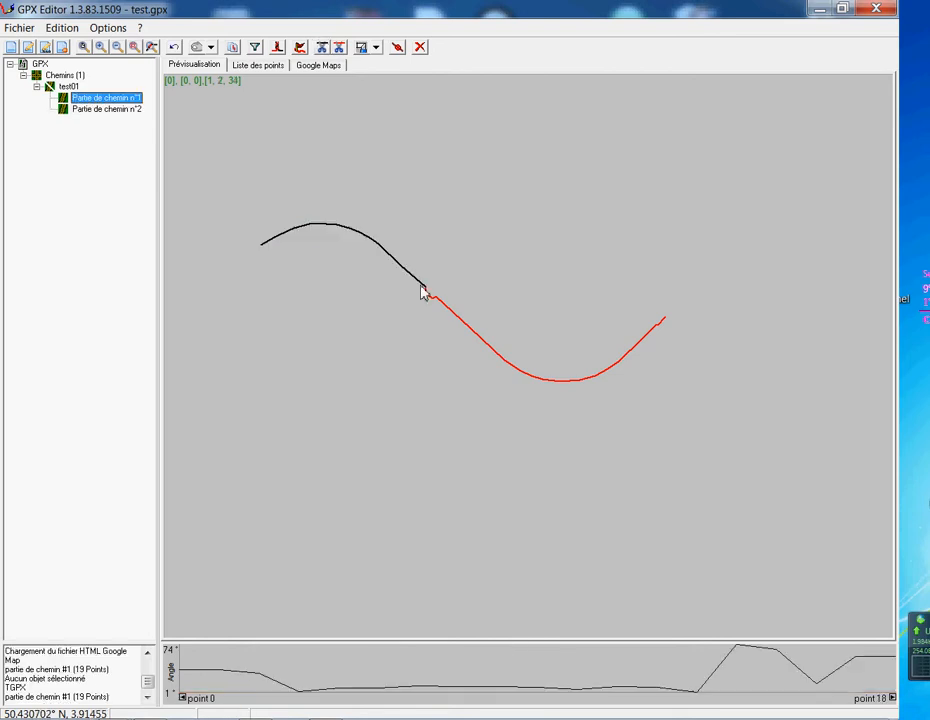
Highlight Partie de chemin n°1 and n°2 alternately to identify which half of the track each covers.
{"action": "left_click", "coordinate": [107, 110]}
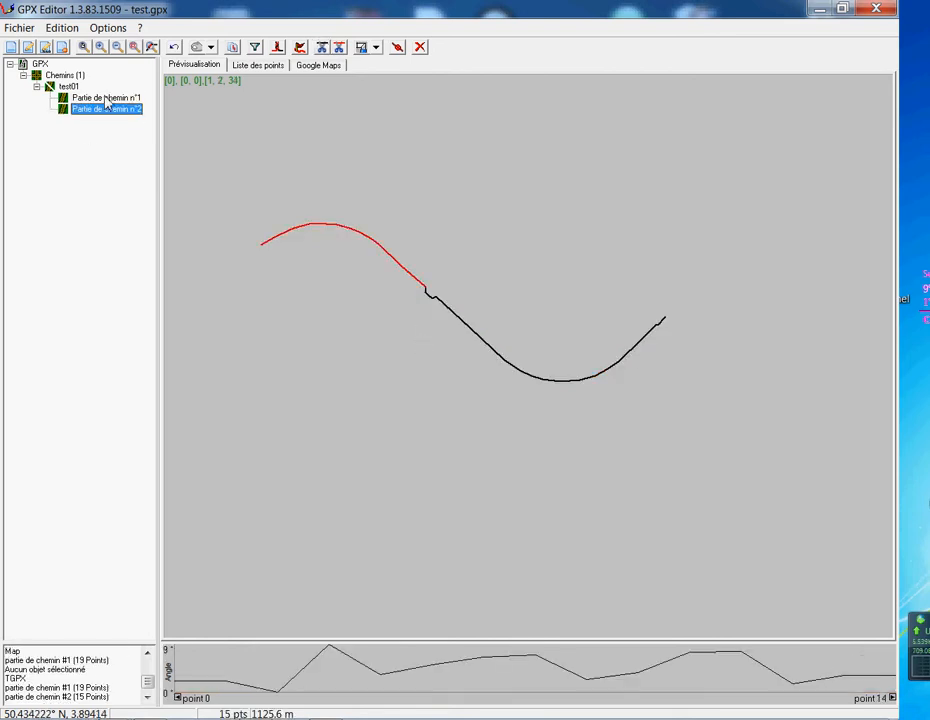
{"action": "left_click", "coordinate": [107, 98]}
{"action": "left_click", "coordinate": [110, 109]}
{"action": "left_click", "coordinate": [111, 99]}
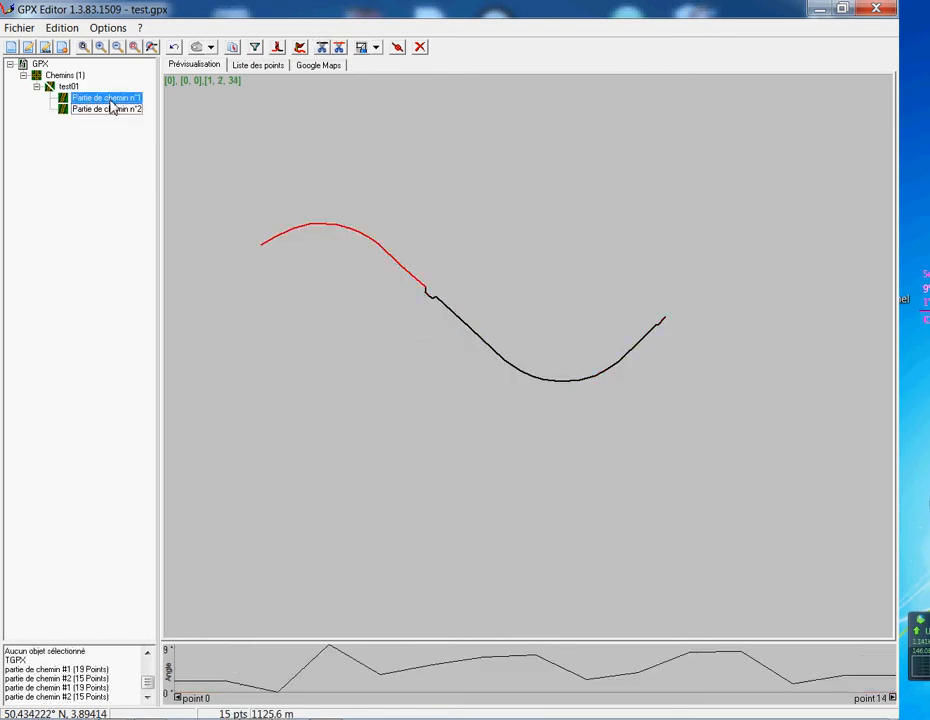
{"action": "left_click", "coordinate": [110, 110]}
{"action": "left_click", "coordinate": [112, 100]}
Delete Partie de chemin n°2 from track test01 and display the remaining segment on Google Maps.
{"action": "left_click", "coordinate": [115, 110]}
{"action": "right_click", "coordinate": [118, 111]}
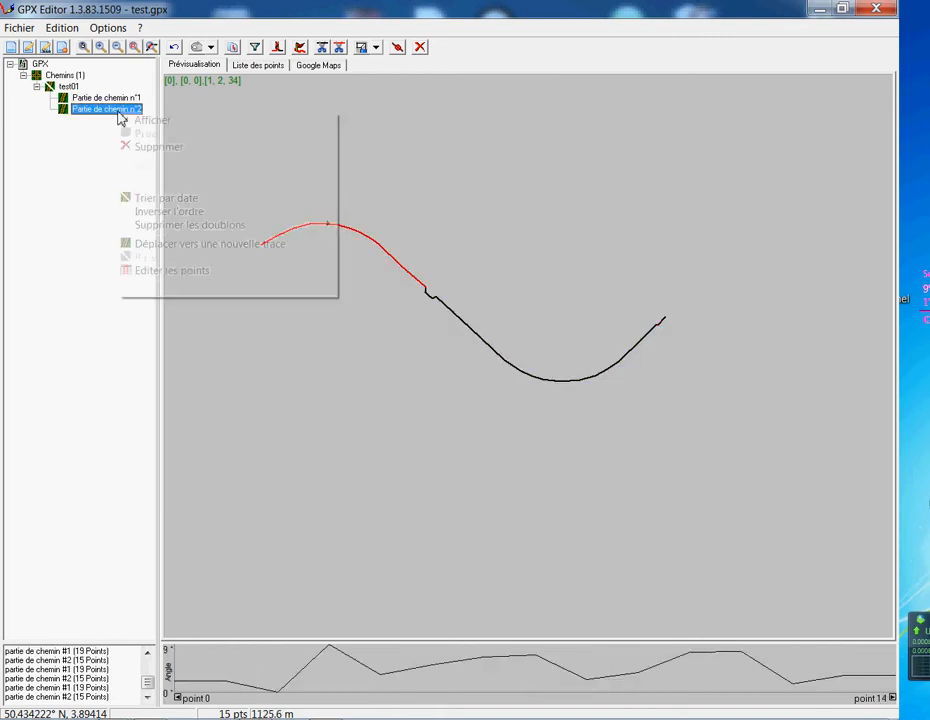
{"action": "left_click", "coordinate": [155, 147]}
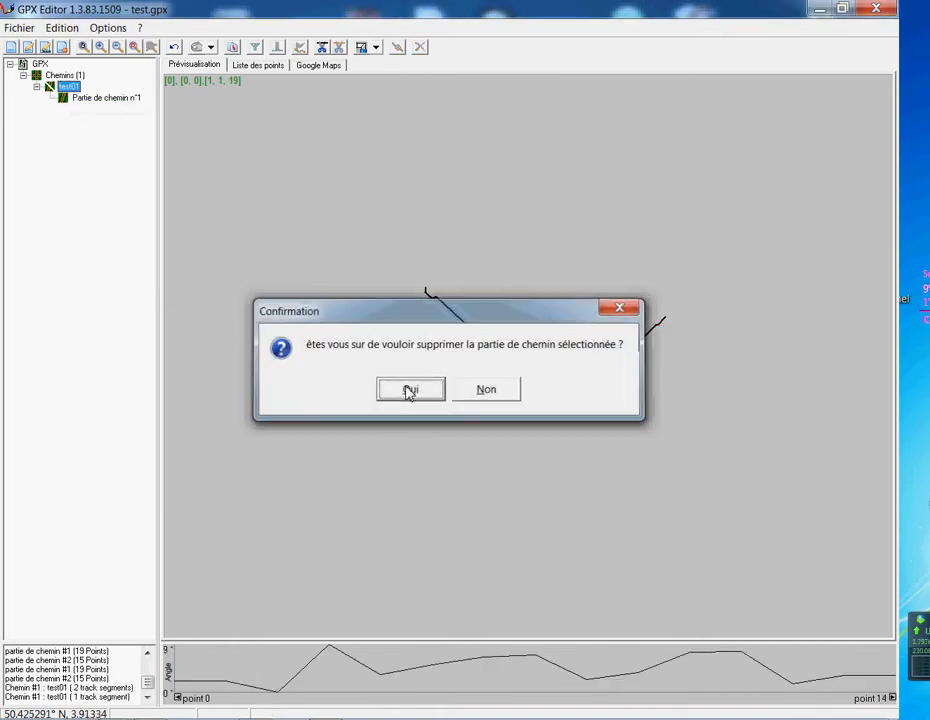
{"action": "left_click", "coordinate": [409, 391]}
{"action": "left_click", "coordinate": [342, 69]}
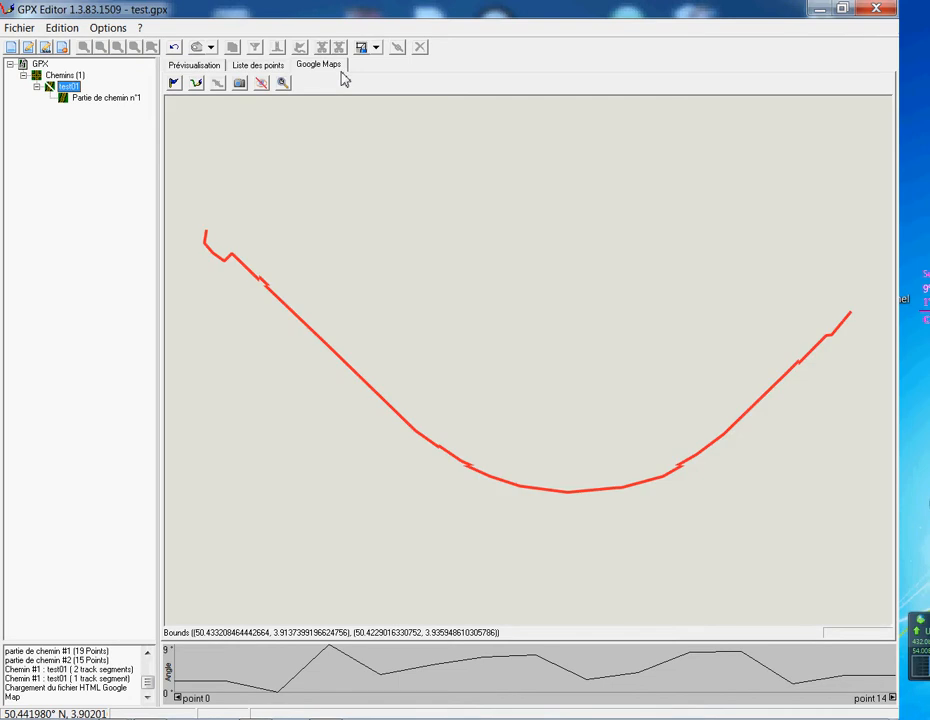
{"action": "scroll", "coordinate": [552, 357], "scroll_direction": "down", "scroll_amount": 1}
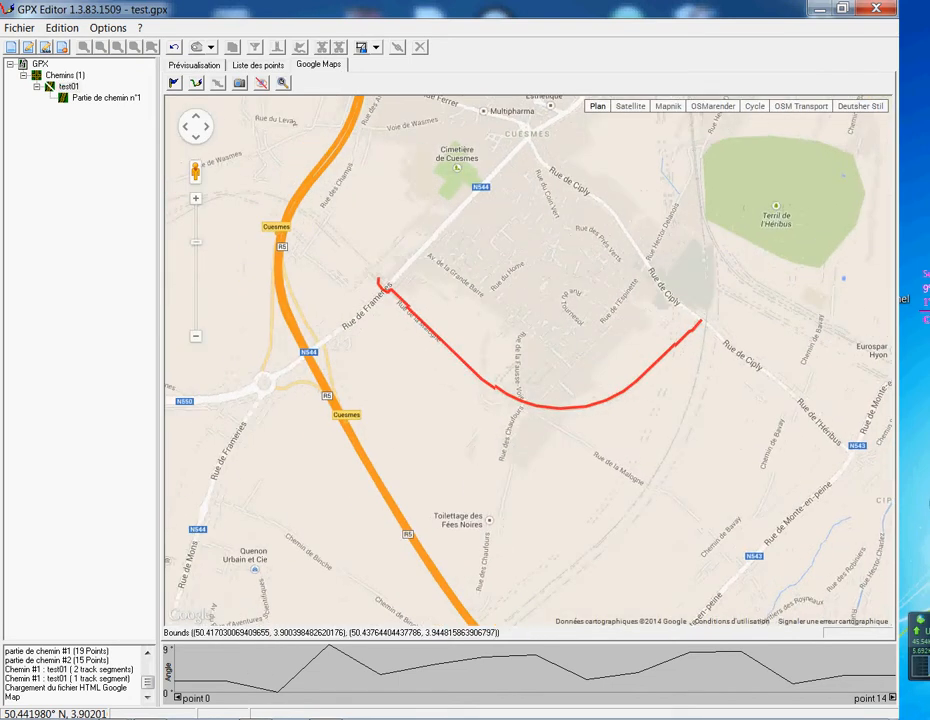
{"action": "left_click", "coordinate": [19, 27]}
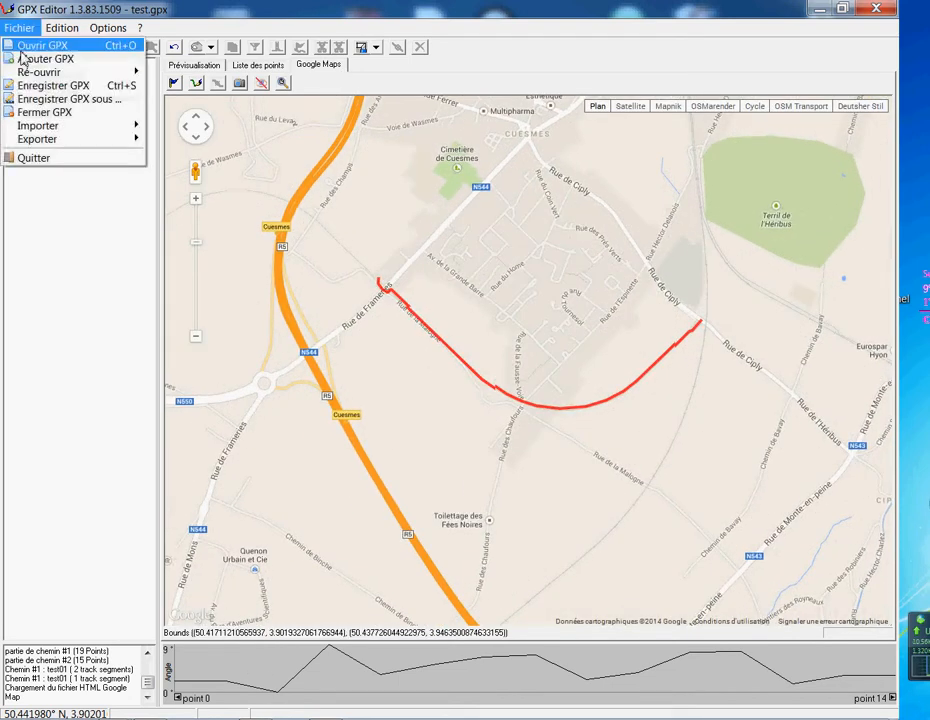
{"action": "left_click", "coordinate": [60, 99]}
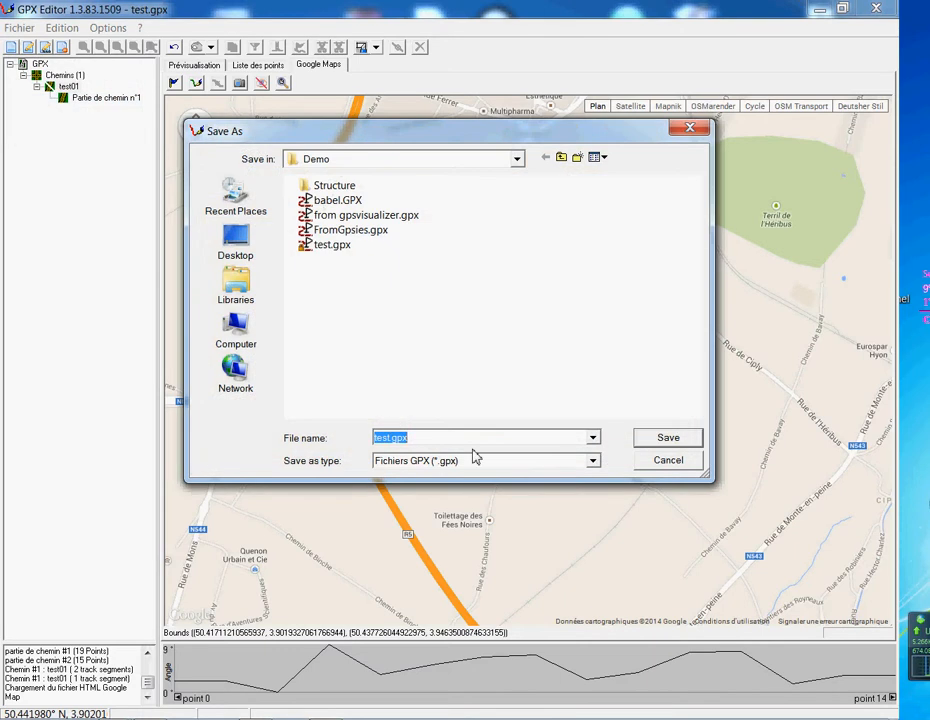
{"action": "left_click", "coordinate": [684, 464]}
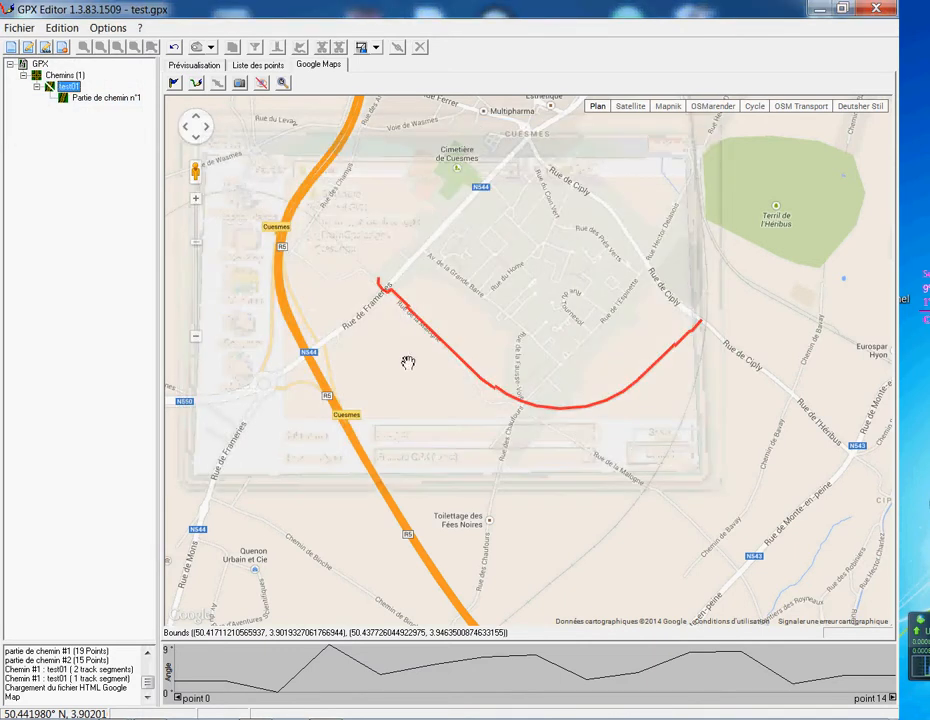
Undo the segment deletion and the cut, and check the full track in the preview and on Google Maps.
{"action": "left_click", "coordinate": [62, 27]}
{"action": "left_click", "coordinate": [79, 47]}
{"action": "left_click", "coordinate": [69, 32]}
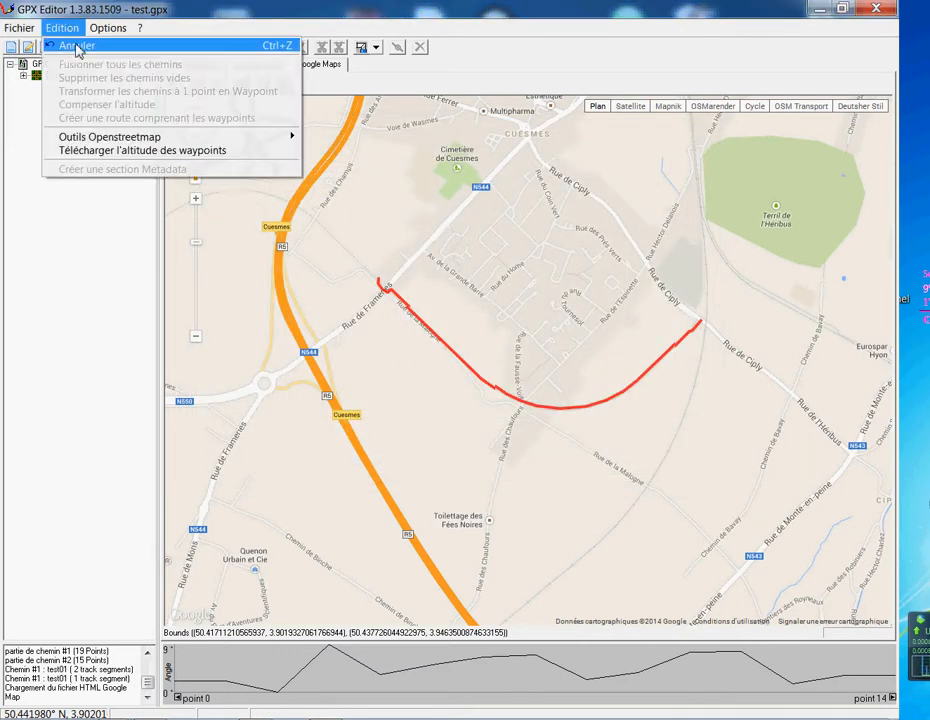
{"action": "left_click", "coordinate": [77, 46]}
{"action": "left_click", "coordinate": [193, 68]}
{"action": "left_click", "coordinate": [70, 30]}
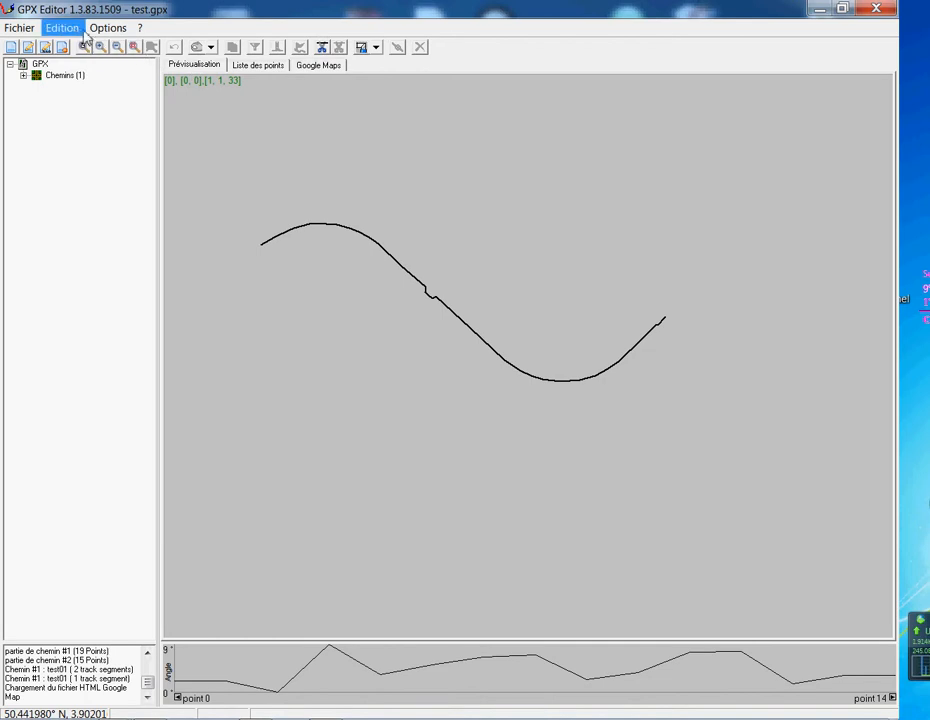
{"action": "left_click", "coordinate": [418, 230]}
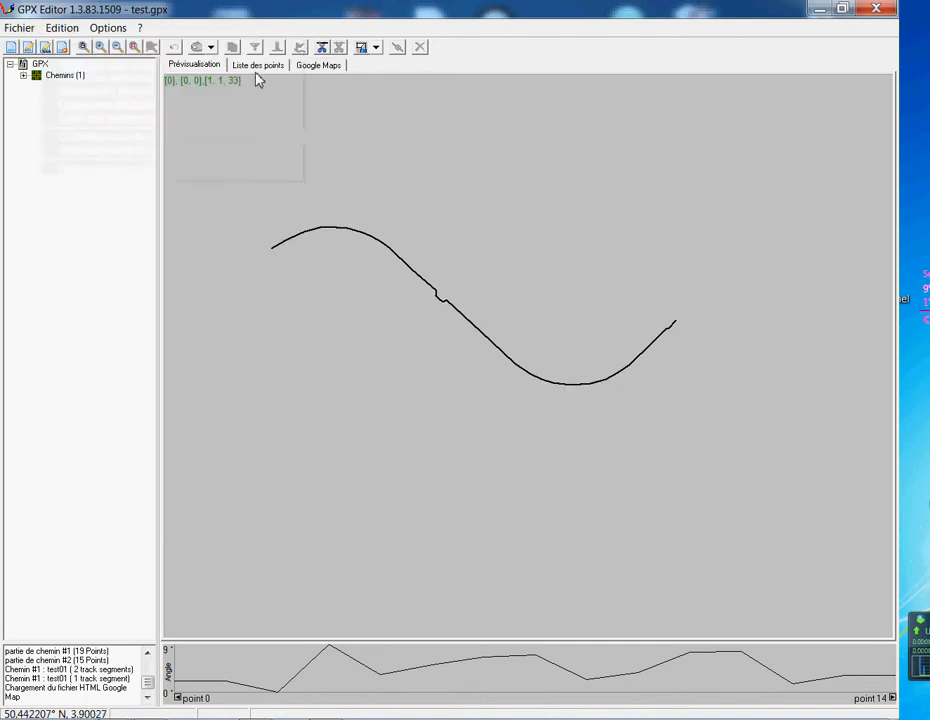
{"action": "left_click", "coordinate": [317, 67]}
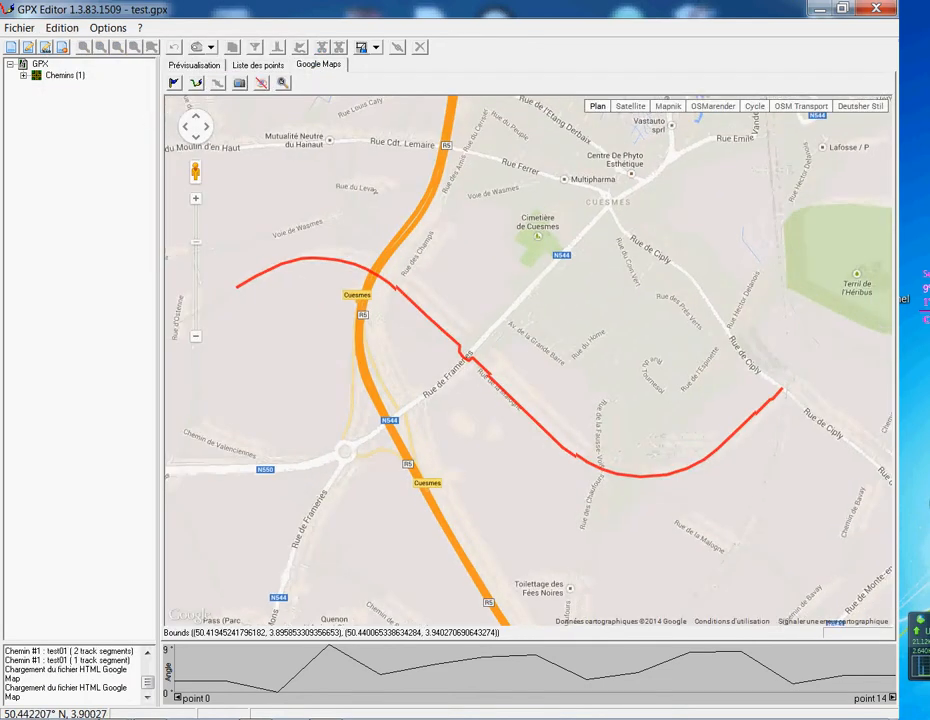
Delete the kink points of Partie de chemin n°1 at Rue de Frameries, selected between the two highest angle graph peaks, up to point 18.
{"action": "scroll", "coordinate": [481, 416], "scroll_direction": "up", "scroll_amount": 1}
{"action": "left_click_drag", "start_coordinate": [495, 308], "coordinate": [484, 413]}
{"action": "scroll", "coordinate": [531, 413], "scroll_direction": "up", "scroll_amount": 1}
{"action": "scroll", "coordinate": [492, 442], "scroll_direction": "down", "scroll_amount": 1}
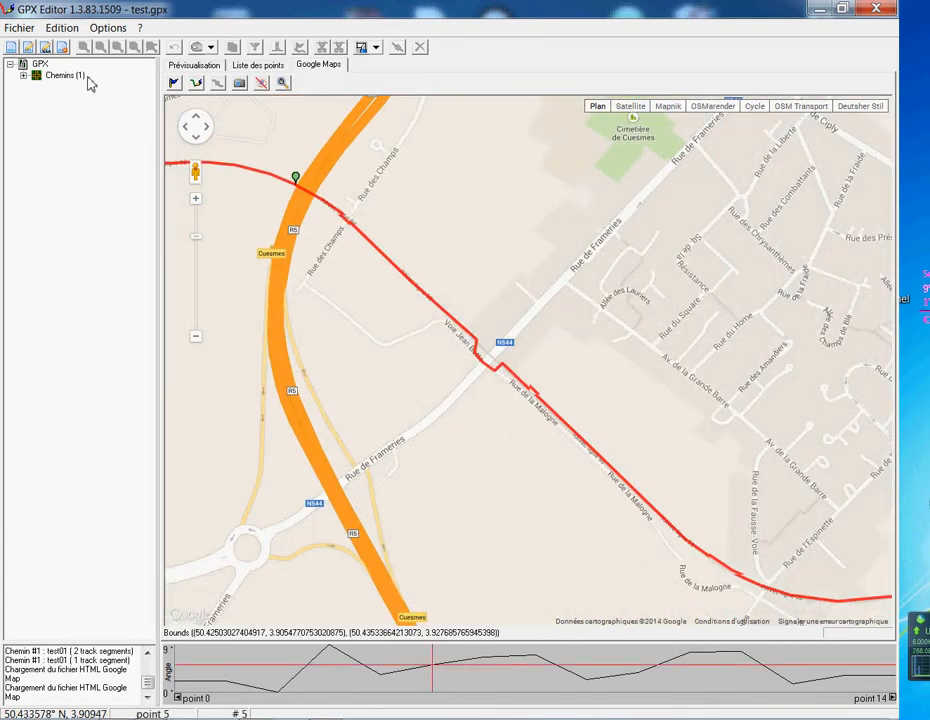
{"action": "left_click", "coordinate": [23, 76]}
{"action": "left_click", "coordinate": [36, 87]}
{"action": "left_click", "coordinate": [88, 99]}
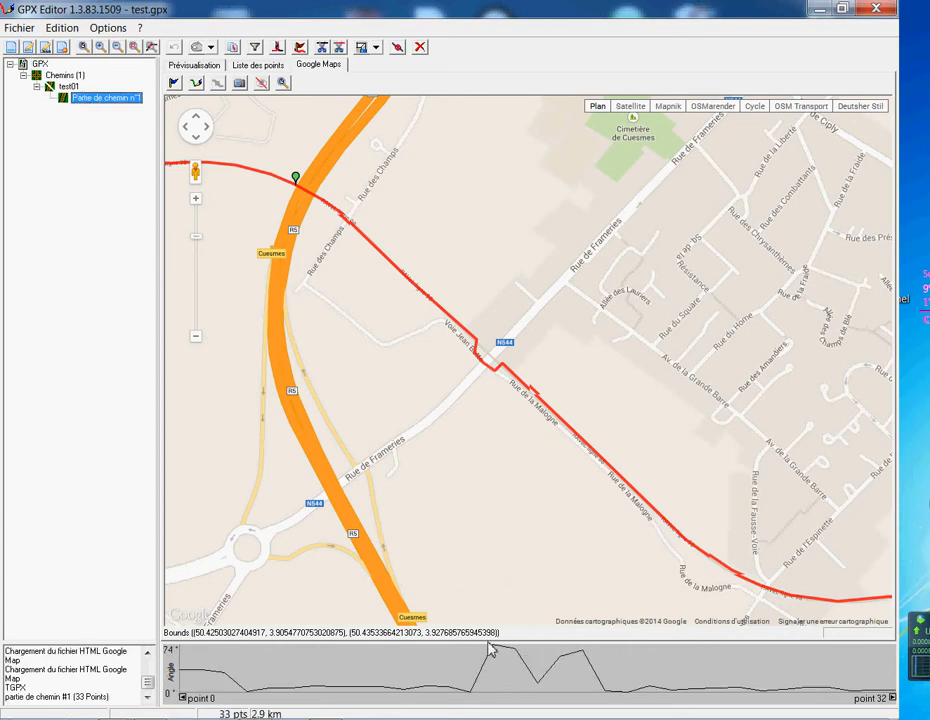
{"action": "left_click_drag", "start_coordinate": [492, 650], "coordinate": [580, 657]}
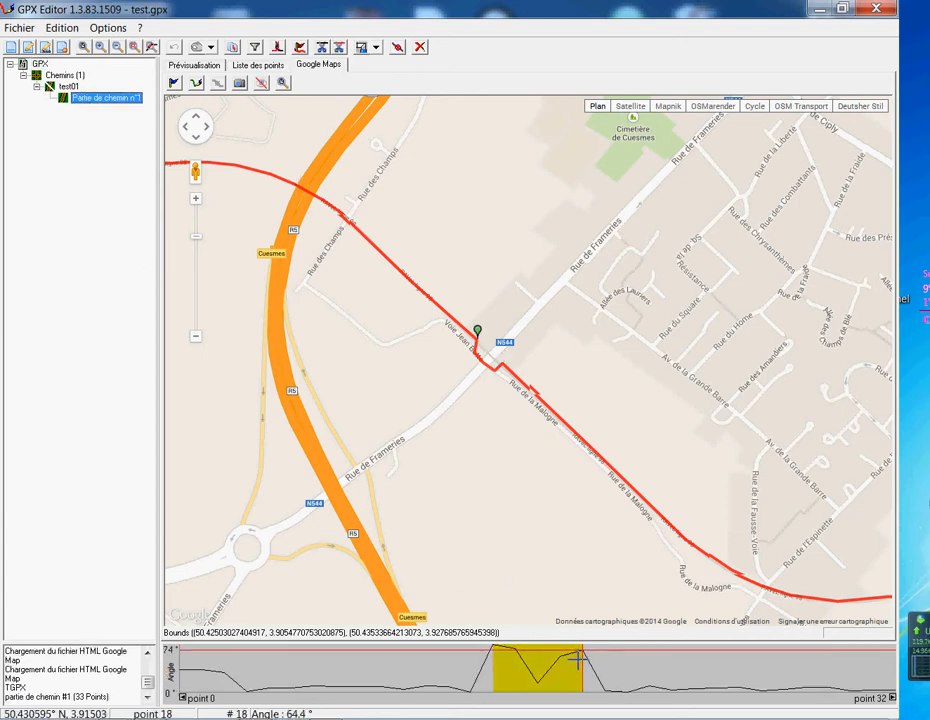
{"action": "right_click", "coordinate": [578, 657]}
{"action": "mouse_move", "coordinate": [631, 616]}
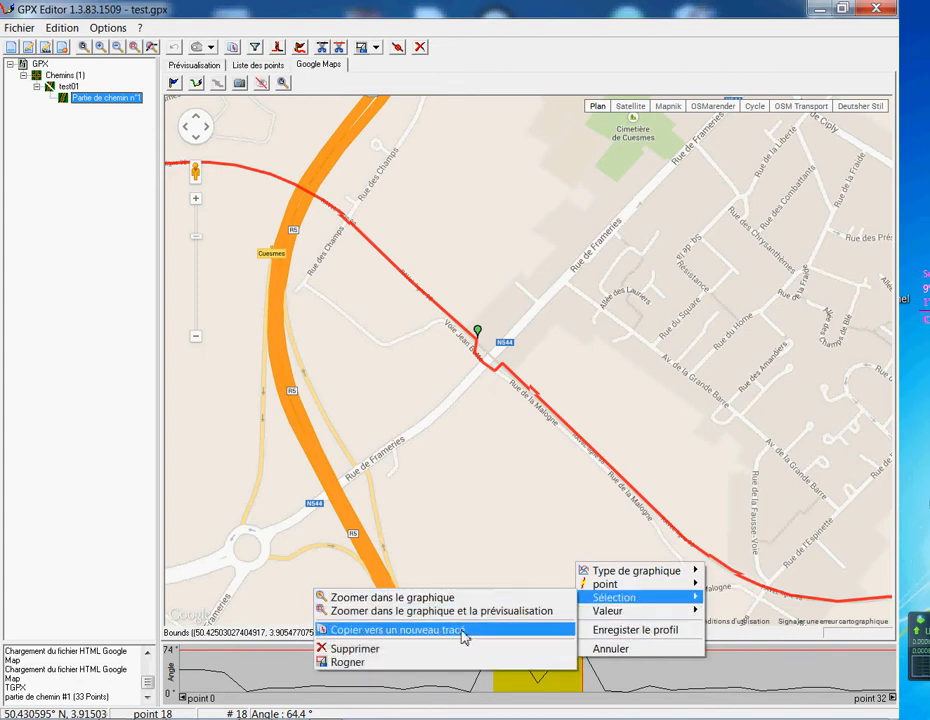
{"action": "left_click", "coordinate": [455, 649]}
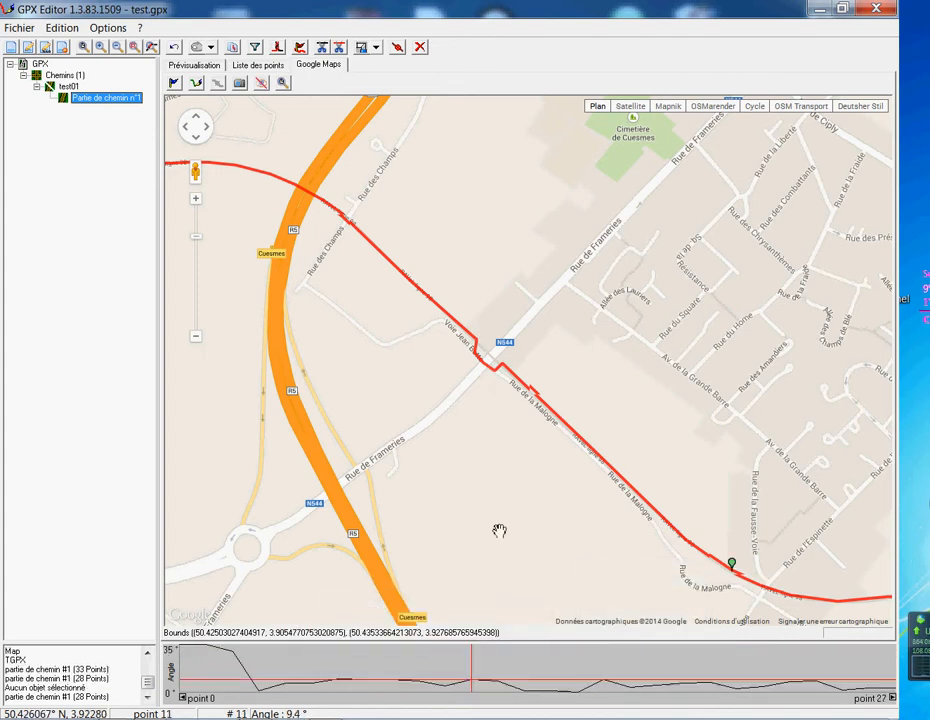
Check the smoothed track in the preview and on Google Maps, around the Rue de Frameries crossing.
{"action": "left_click", "coordinate": [195, 66]}
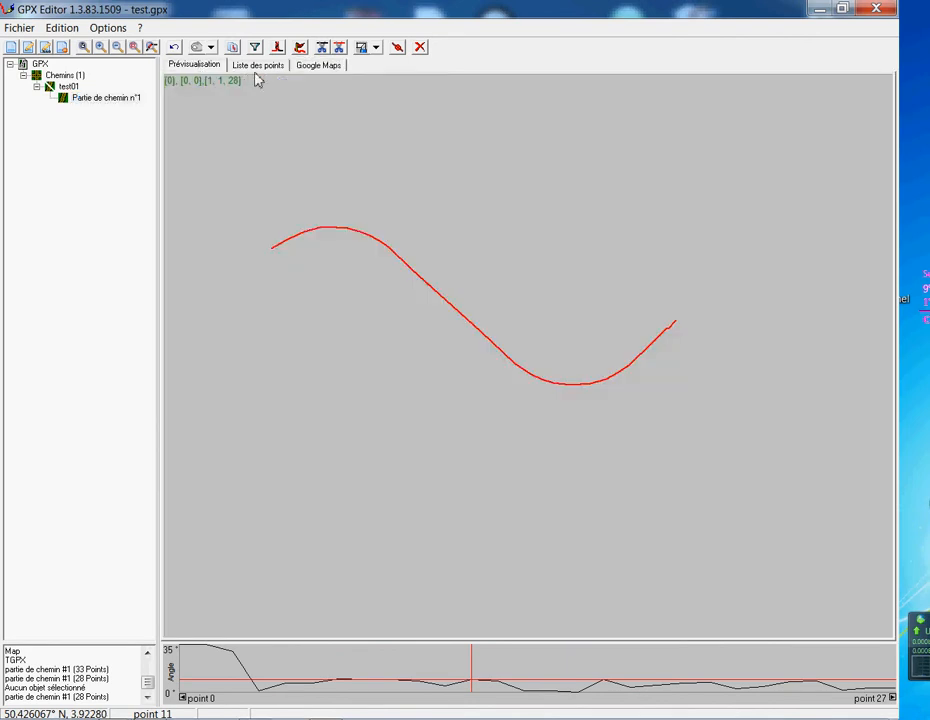
{"action": "left_click", "coordinate": [320, 66]}
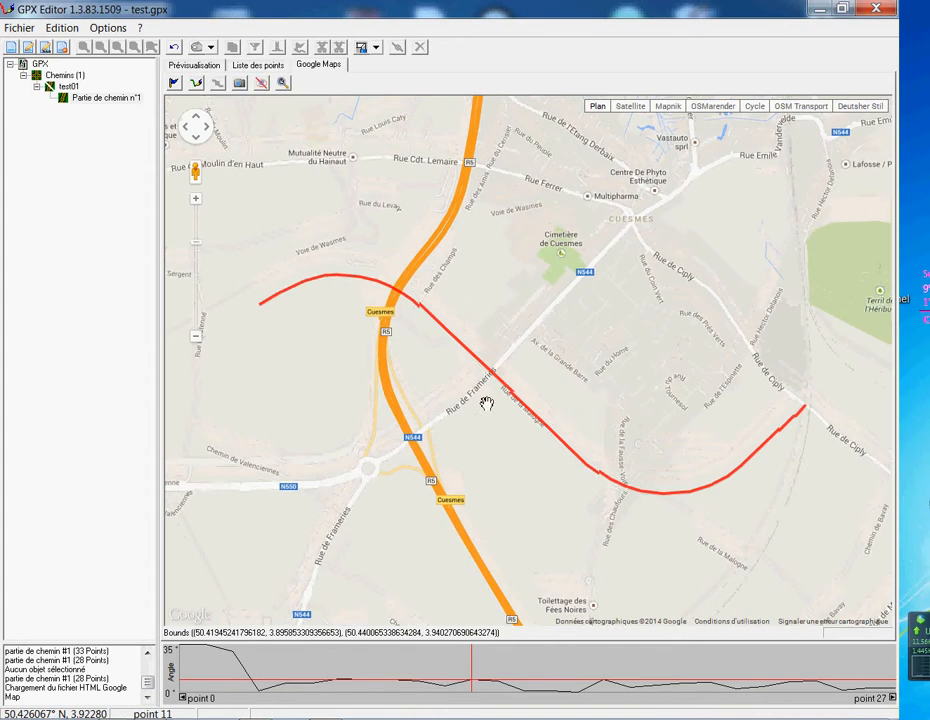
{"action": "scroll", "coordinate": [487, 404], "scroll_direction": "up", "scroll_amount": 1}
{"action": "left_click_drag", "start_coordinate": [502, 359], "coordinate": [438, 365]}
{"action": "left_click_drag", "start_coordinate": [461, 407], "coordinate": [541, 352]}
{"action": "left_click_drag", "start_coordinate": [496, 430], "coordinate": [501, 382]}
{"action": "scroll", "coordinate": [473, 405], "scroll_direction": "down", "scroll_amount": 1}
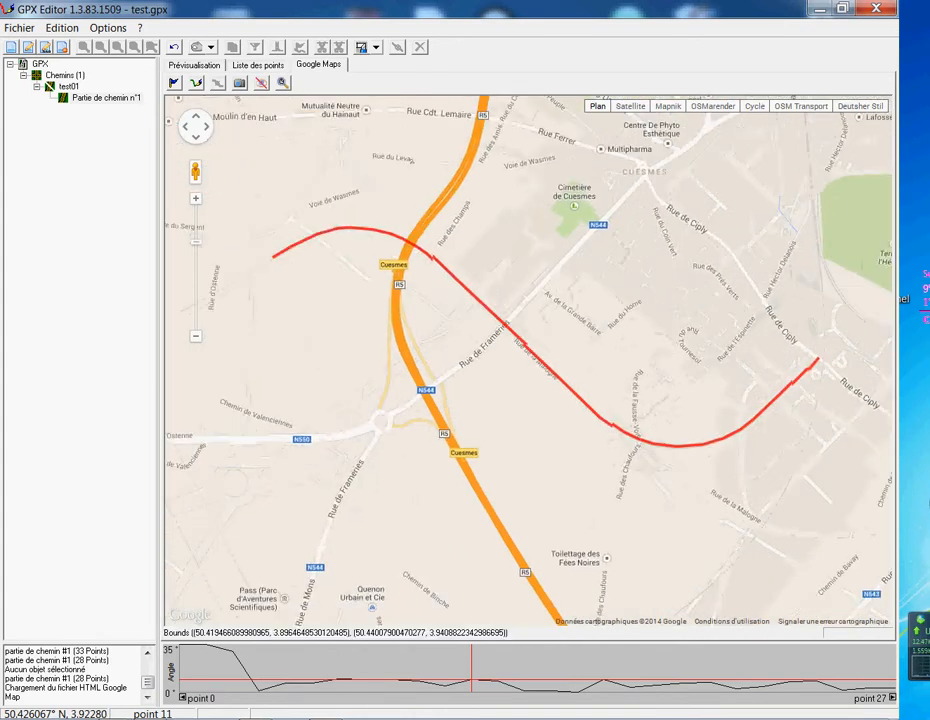
Undo the deletion of the kink points and redisplay the track in the preview and on Google Maps.
{"action": "left_click", "coordinate": [61, 28]}
{"action": "left_click", "coordinate": [72, 47]}
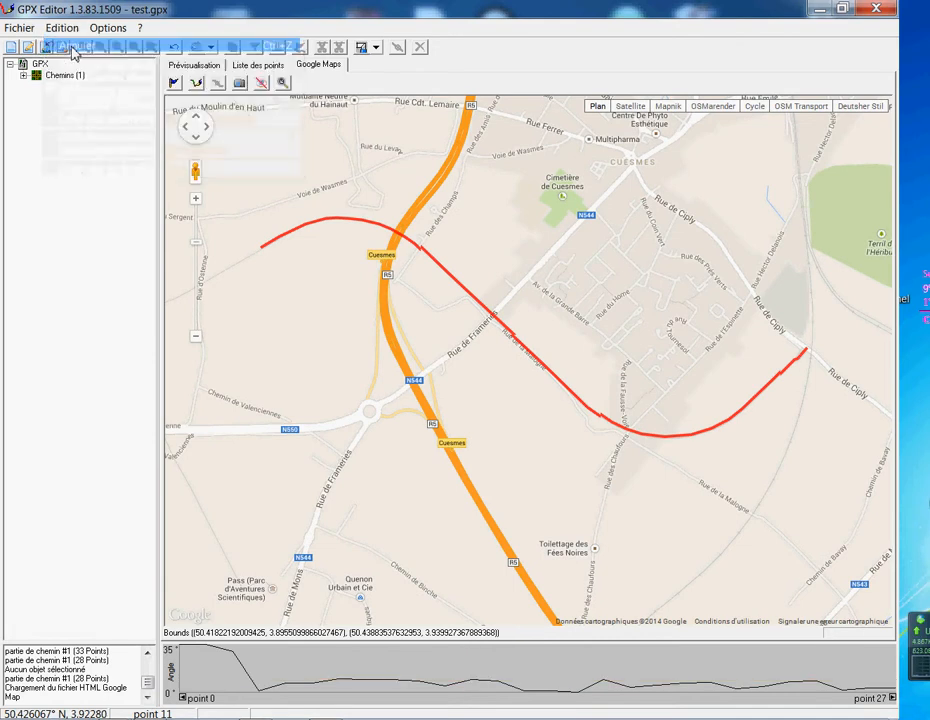
{"action": "left_click", "coordinate": [193, 66]}
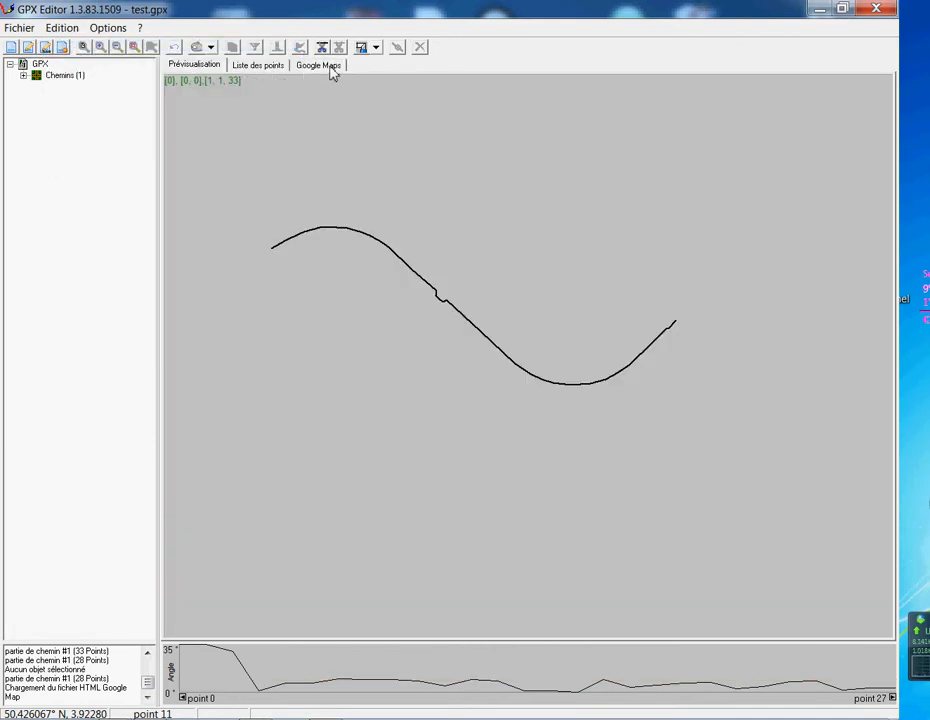
{"action": "left_click", "coordinate": [331, 67]}
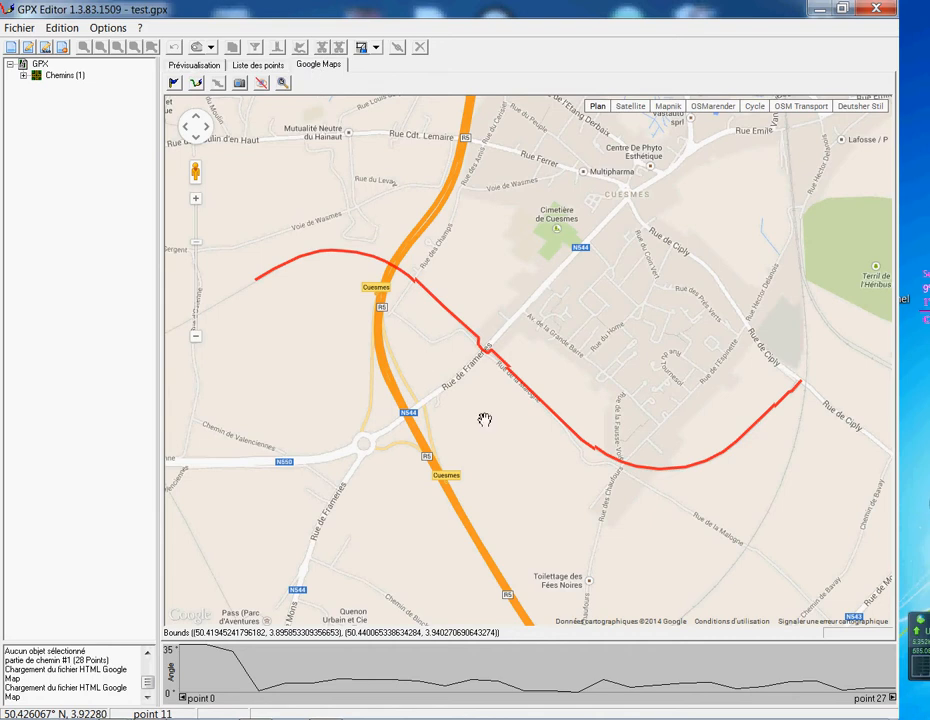
Examine the whole track on Google Maps around the Rue de Frameries crossing and mark point 12 from the angle graph.
{"action": "scroll", "coordinate": [484, 420], "scroll_direction": "down", "scroll_amount": 2}
{"action": "scroll", "coordinate": [470, 440], "scroll_direction": "up", "scroll_amount": 2}
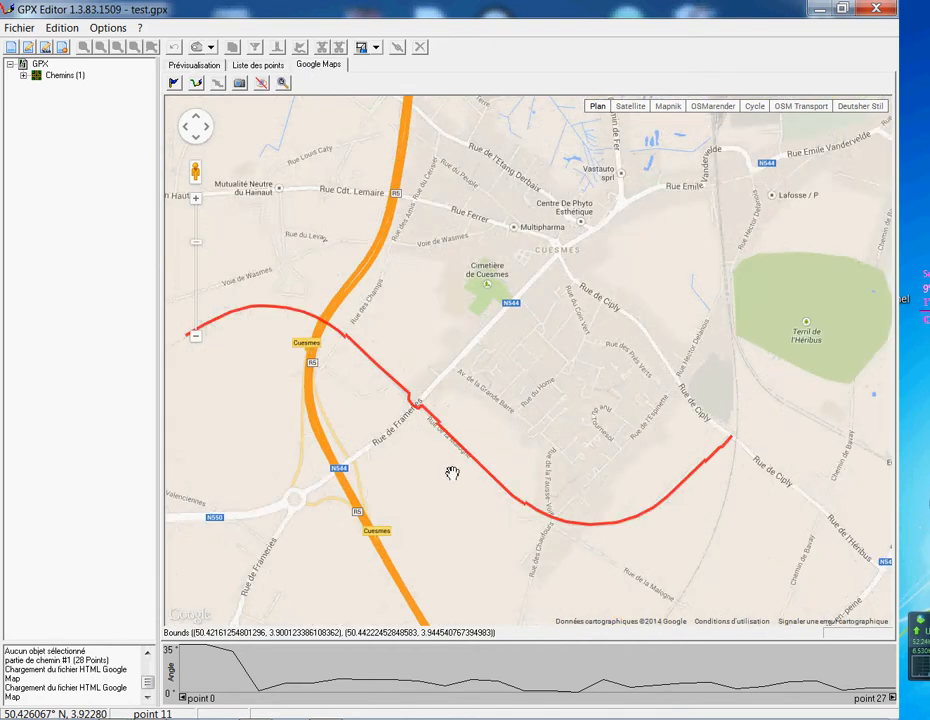
{"action": "left_click_drag", "start_coordinate": [452, 473], "coordinate": [474, 524]}
{"action": "scroll", "coordinate": [474, 524], "scroll_direction": "up", "scroll_amount": 1}
{"action": "left_click_drag", "start_coordinate": [482, 463], "coordinate": [565, 453]}
{"action": "scroll", "coordinate": [473, 505], "scroll_direction": "down", "scroll_amount": 1}
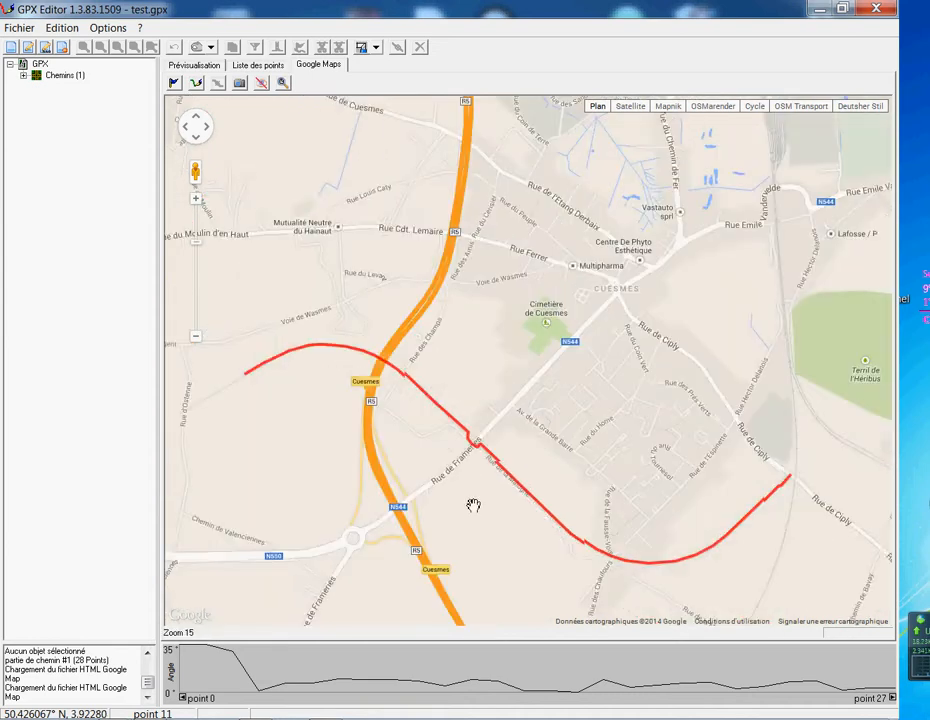
{"action": "left_click_drag", "start_coordinate": [473, 505], "coordinate": [523, 450]}
{"action": "left_click", "coordinate": [498, 656]}
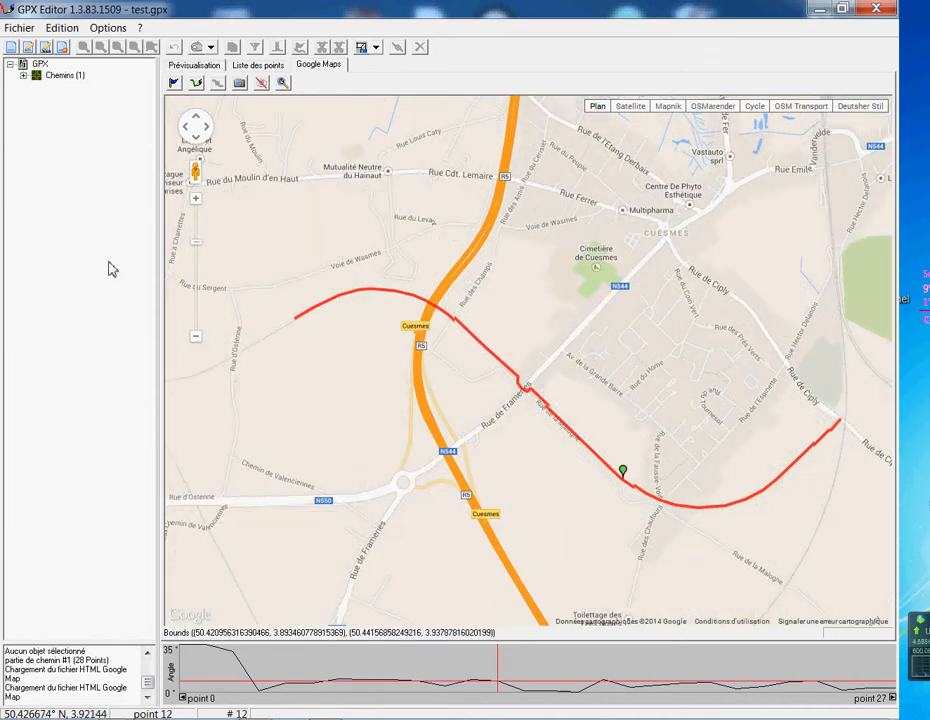
Delete the points of Partie de chemin n°1 from point 0 to the first high peak of the angle graph.
{"action": "left_click", "coordinate": [23, 75]}
{"action": "left_click", "coordinate": [37, 87]}
{"action": "left_click", "coordinate": [81, 98]}
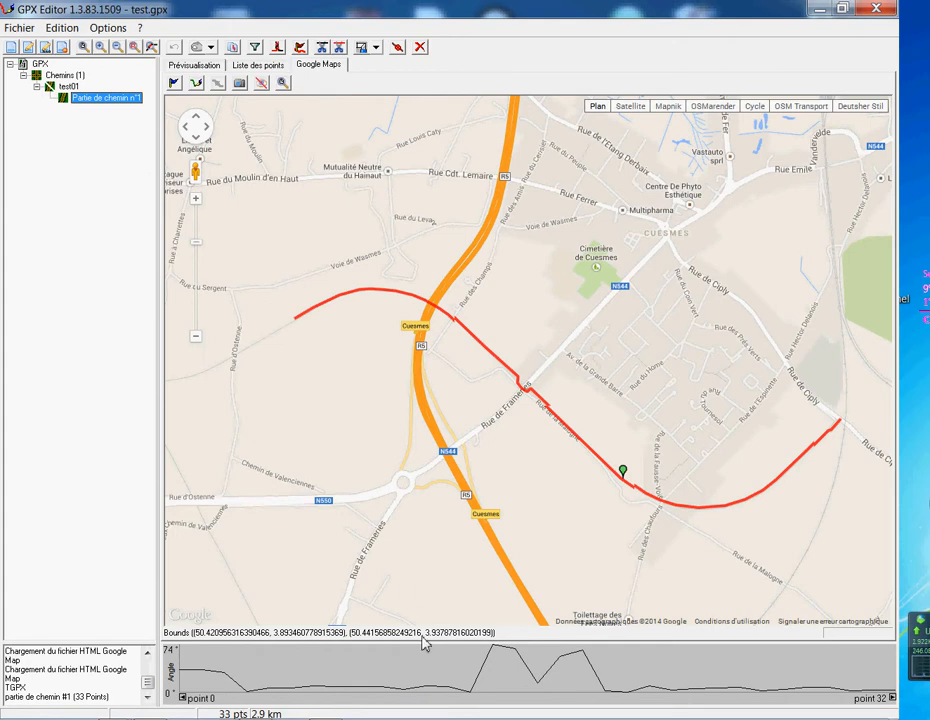
{"action": "left_click_drag", "start_coordinate": [492, 651], "coordinate": [182, 664]}
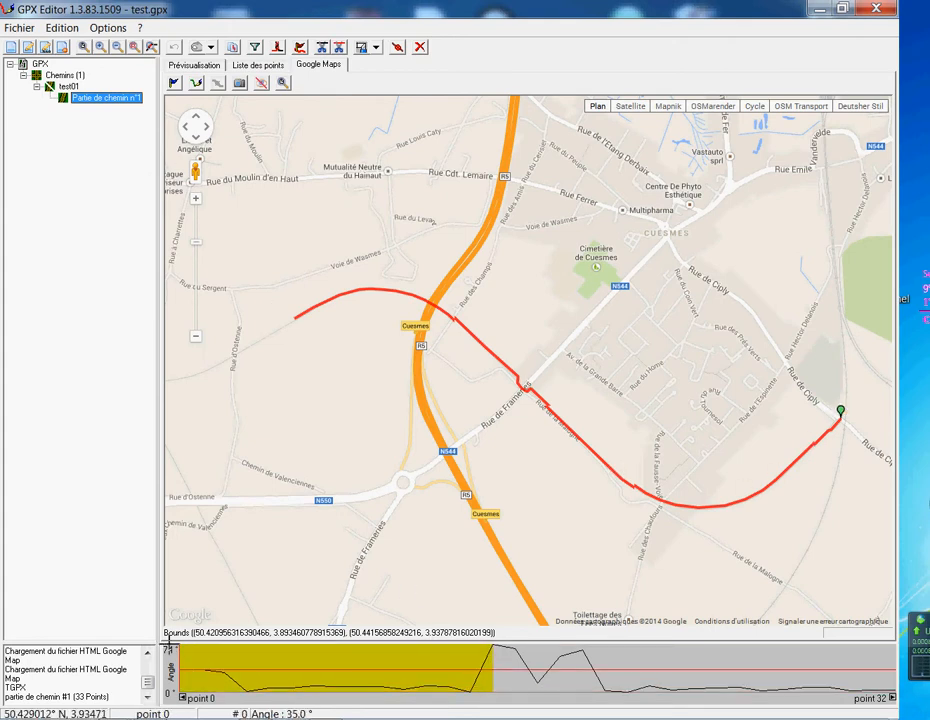
{"action": "right_click", "coordinate": [240, 662]}
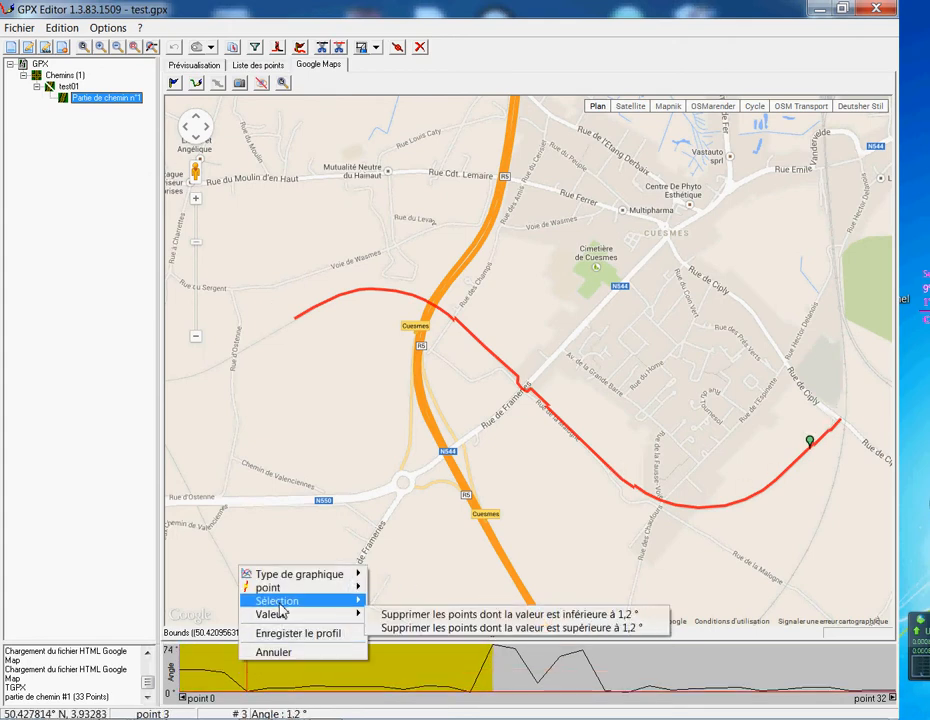
{"action": "mouse_move", "coordinate": [292, 605]}
{"action": "left_click", "coordinate": [395, 651]}
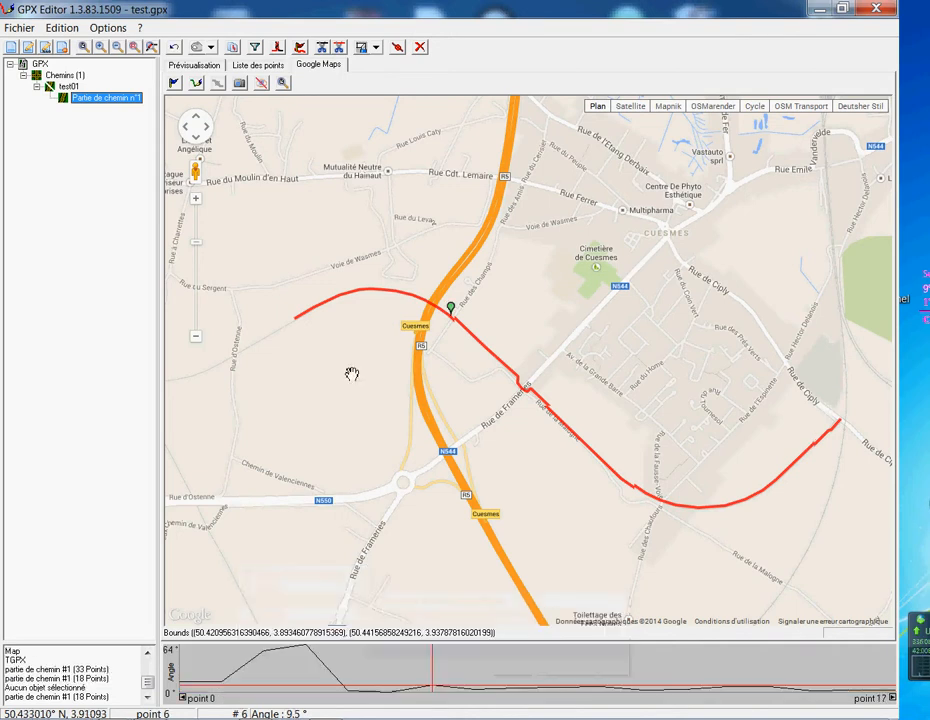
Inspect the remaining part of the track in the preview and on Google Maps.
{"action": "left_click", "coordinate": [192, 67]}
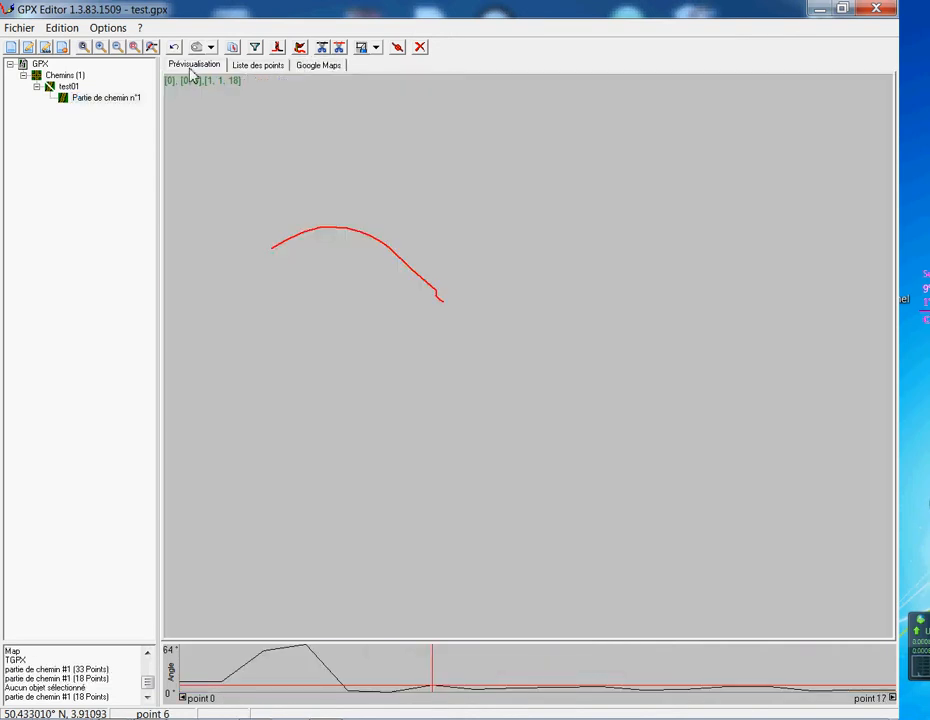
{"action": "left_click", "coordinate": [320, 66]}
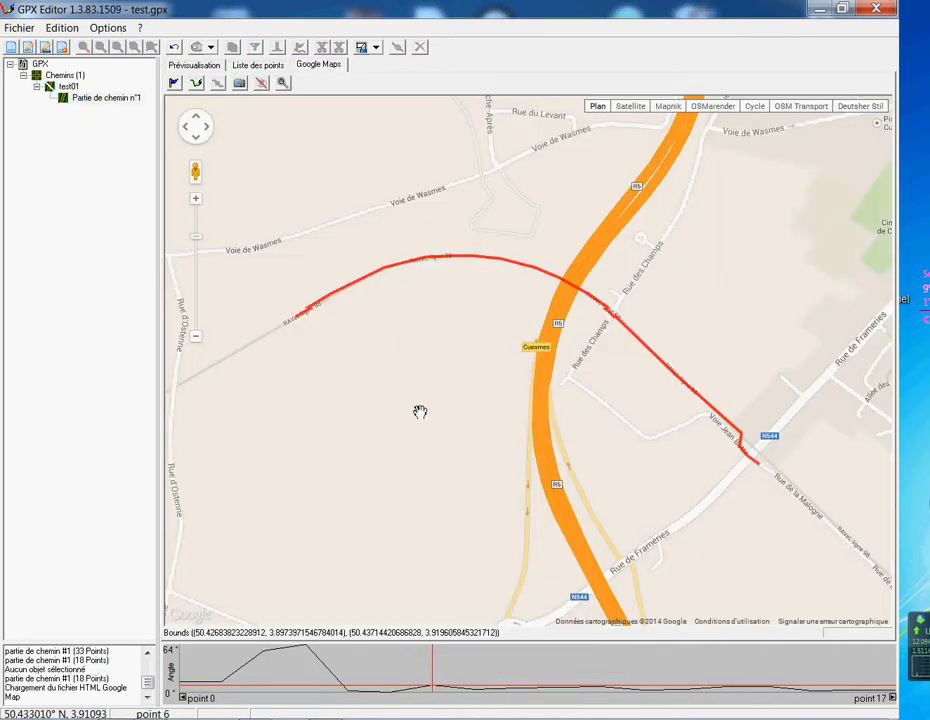
{"action": "left_click_drag", "start_coordinate": [420, 412], "coordinate": [382, 330]}
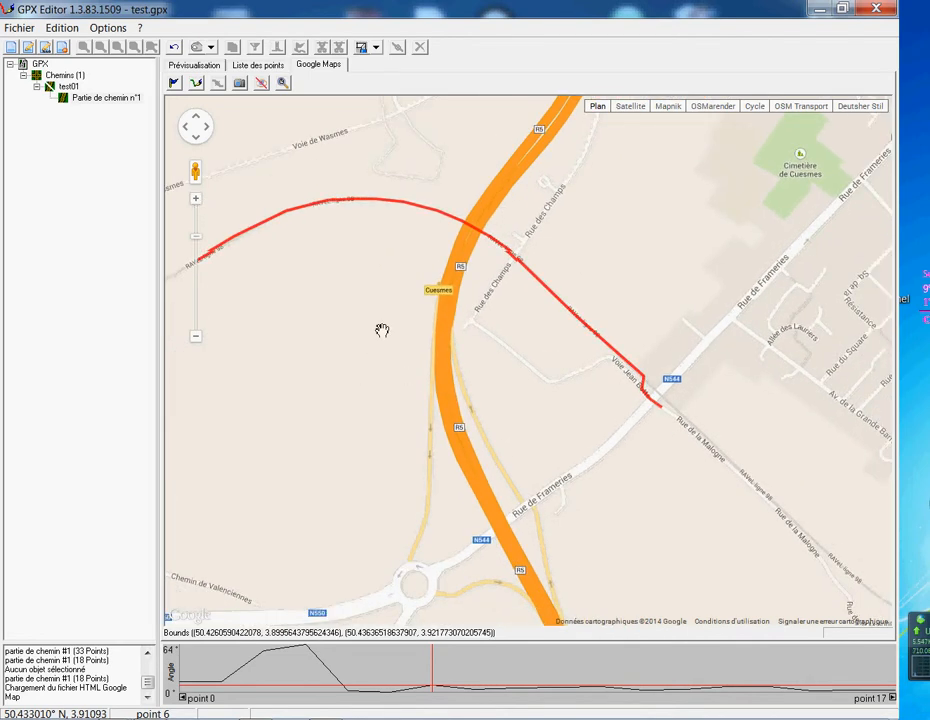
Undo the deletion of the track's first half and reload the full track on Google Maps.
{"action": "left_click", "coordinate": [62, 27]}
{"action": "left_click", "coordinate": [79, 47]}
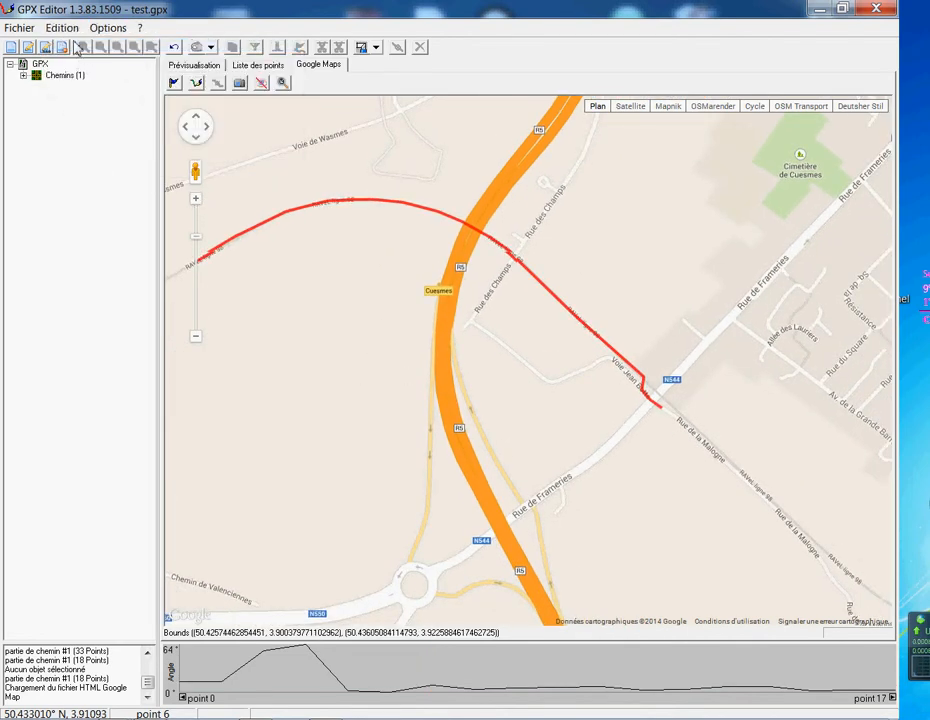
{"action": "left_click", "coordinate": [205, 65]}
{"action": "left_click", "coordinate": [320, 66]}
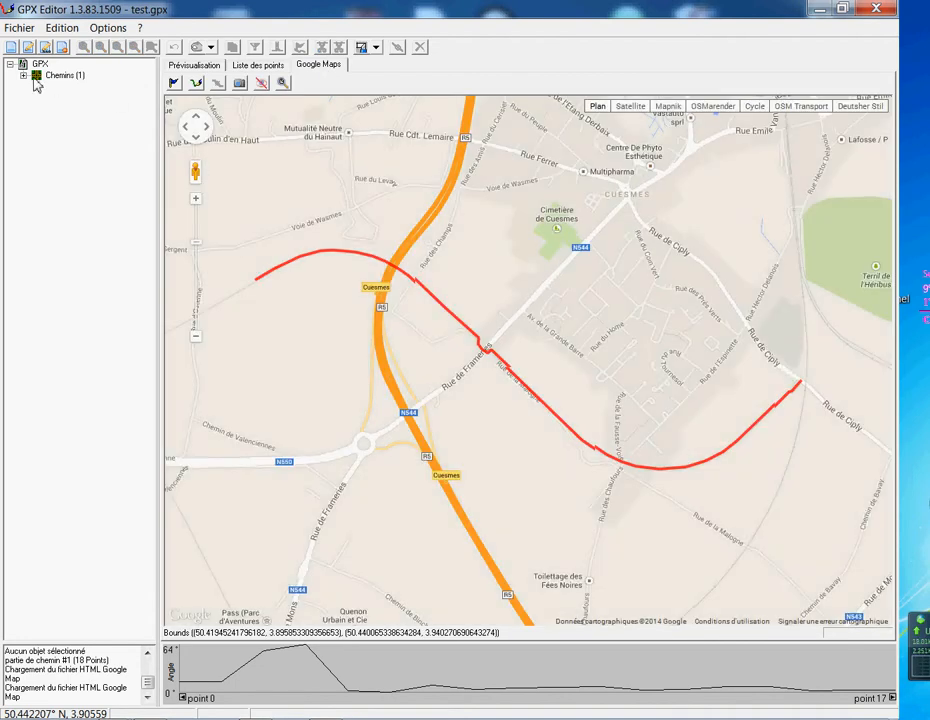
Crop Partie de chemin n°1 to the section around the two high peaks of the angle graph and check it in the preview and on Google Maps.
{"action": "left_click", "coordinate": [23, 76]}
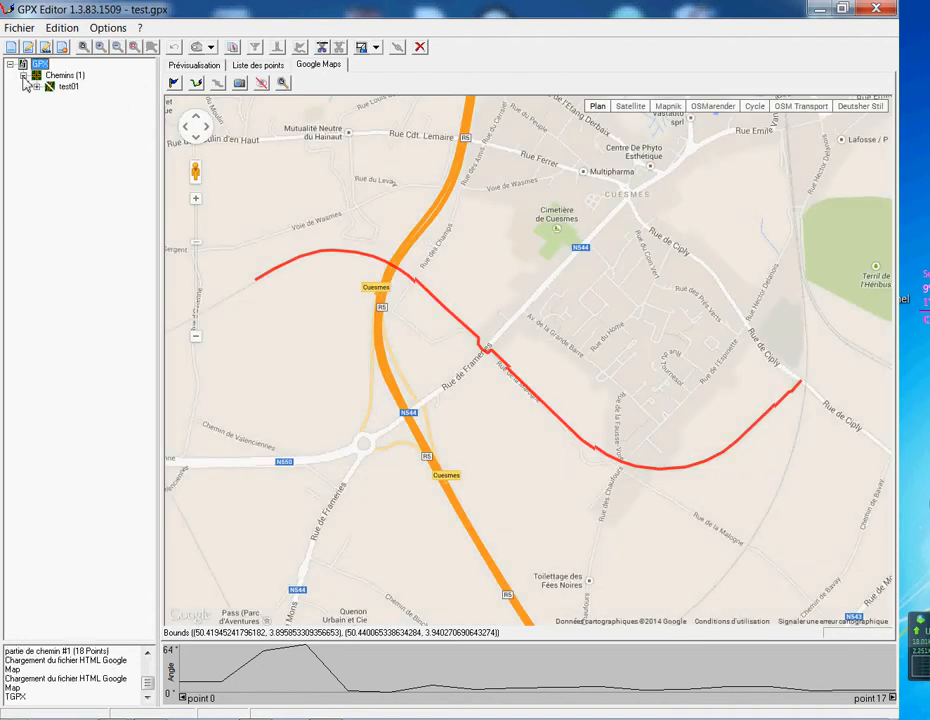
{"action": "left_click", "coordinate": [36, 87]}
{"action": "left_click", "coordinate": [92, 99]}
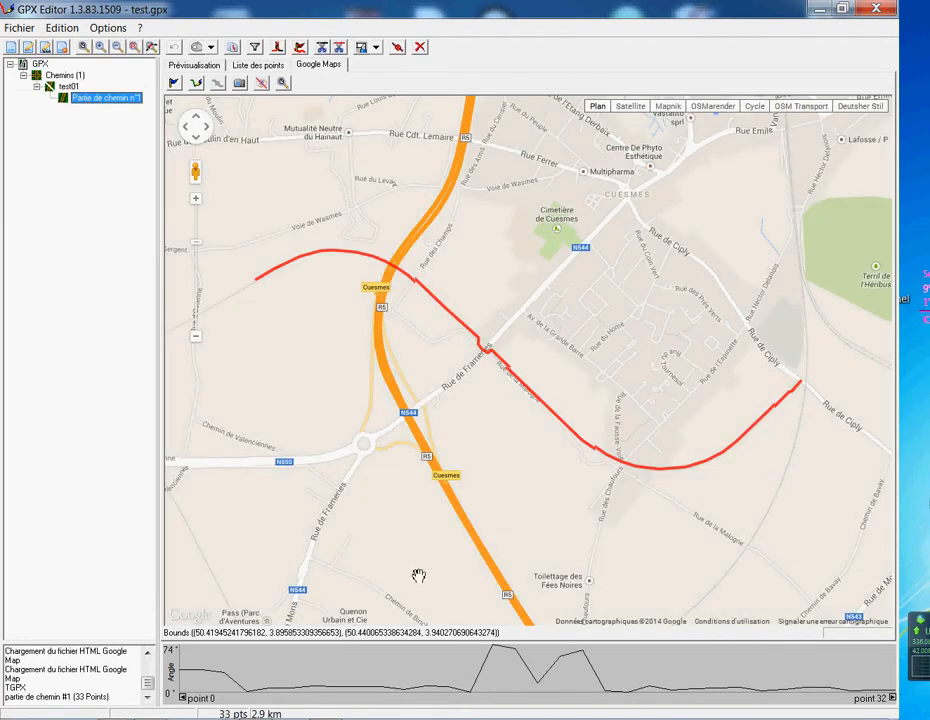
{"action": "left_click_drag", "start_coordinate": [425, 660], "coordinate": [650, 668]}
{"action": "right_click", "coordinate": [567, 666]}
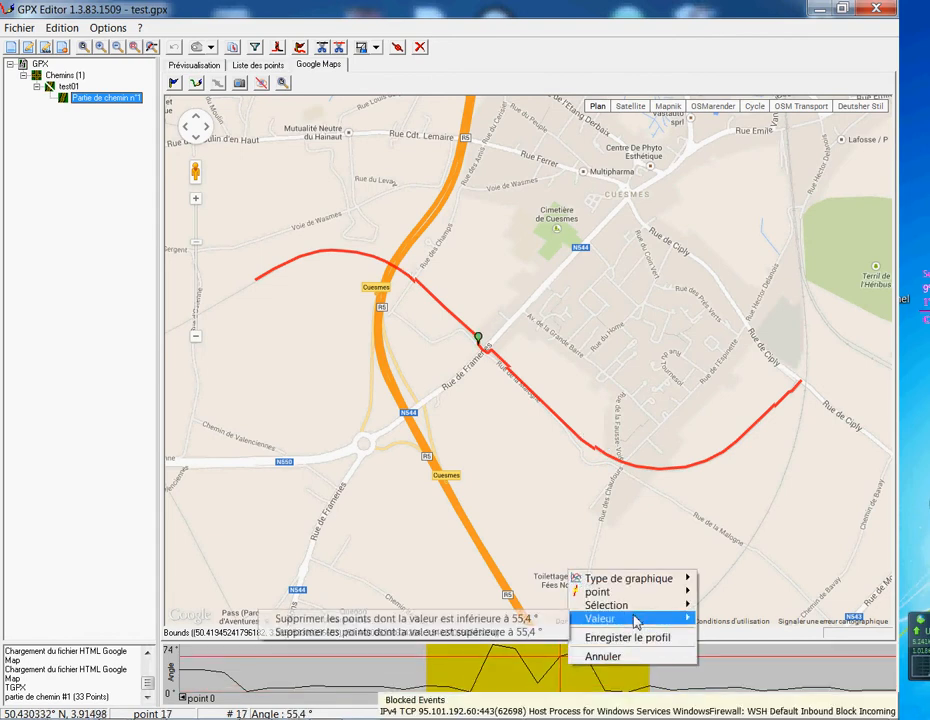
{"action": "mouse_move", "coordinate": [630, 607]}
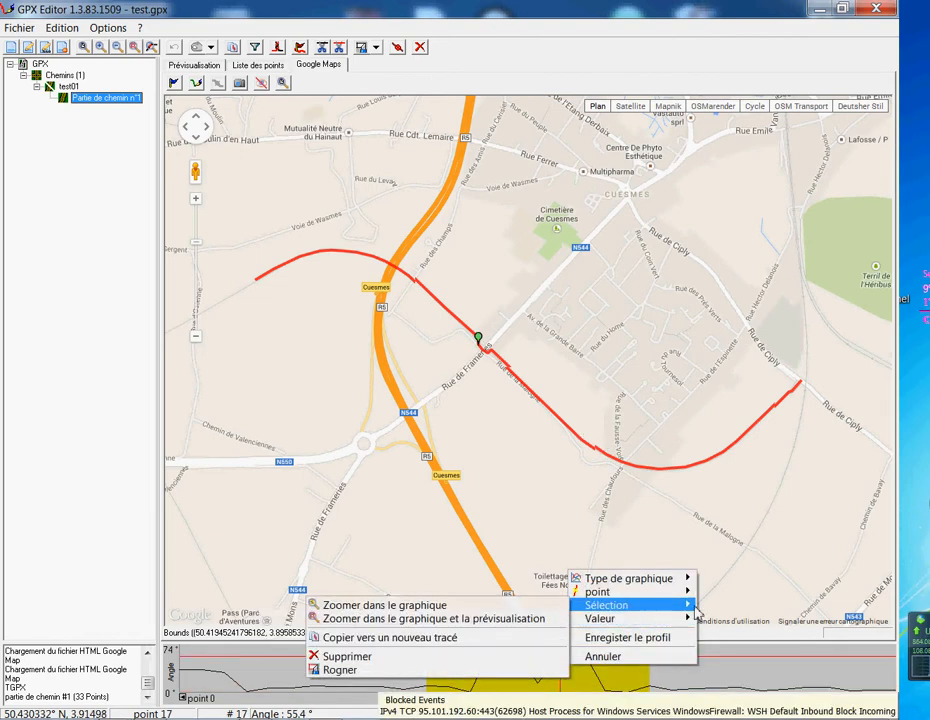
{"action": "left_click", "coordinate": [490, 669]}
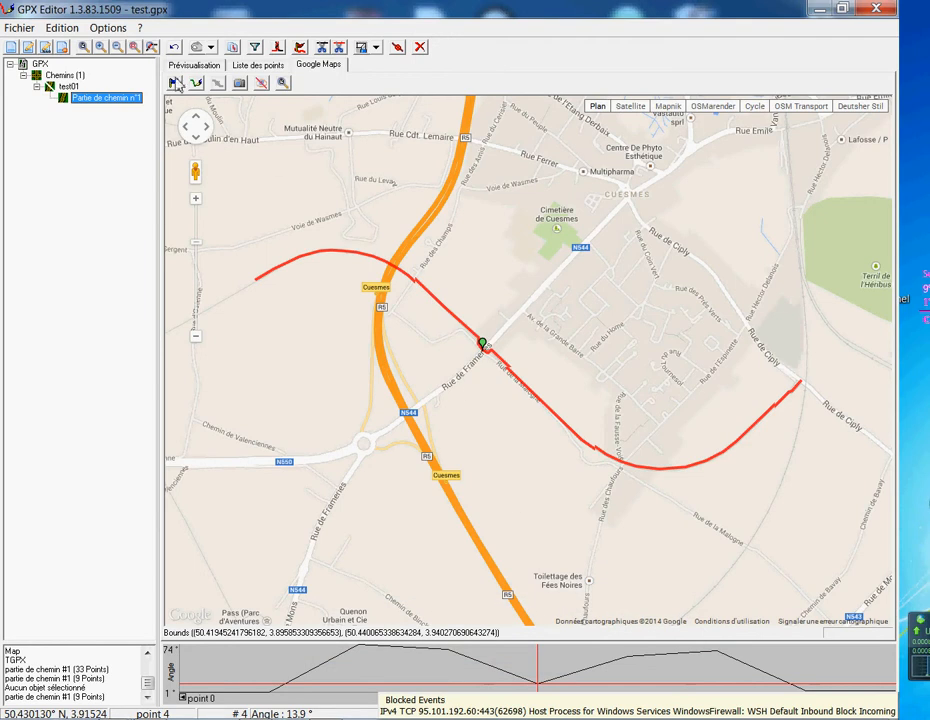
{"action": "left_click", "coordinate": [192, 66]}
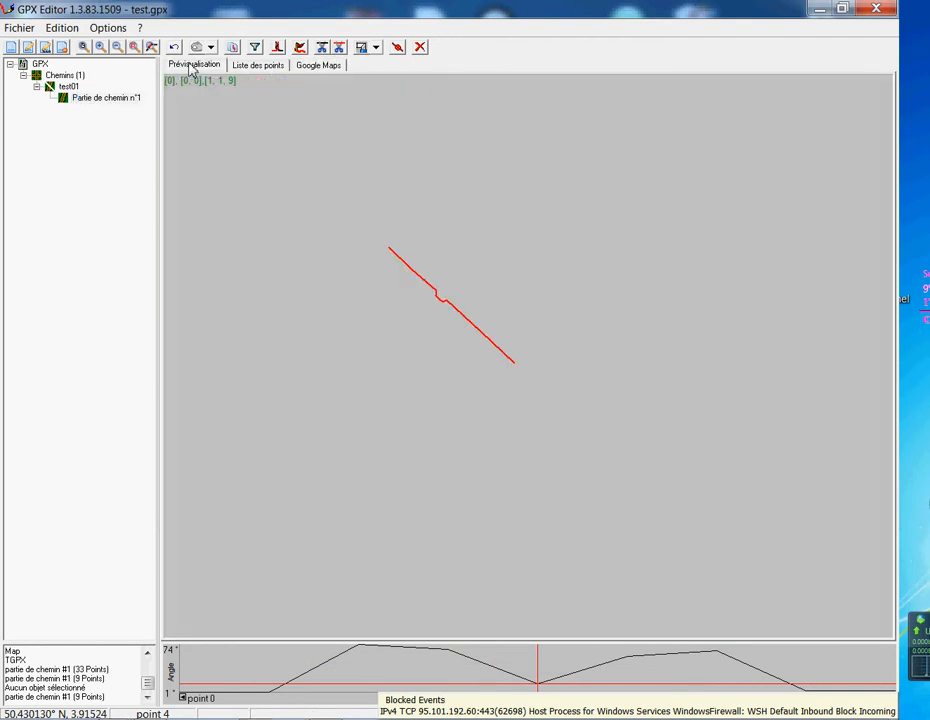
{"action": "left_click", "coordinate": [320, 68]}
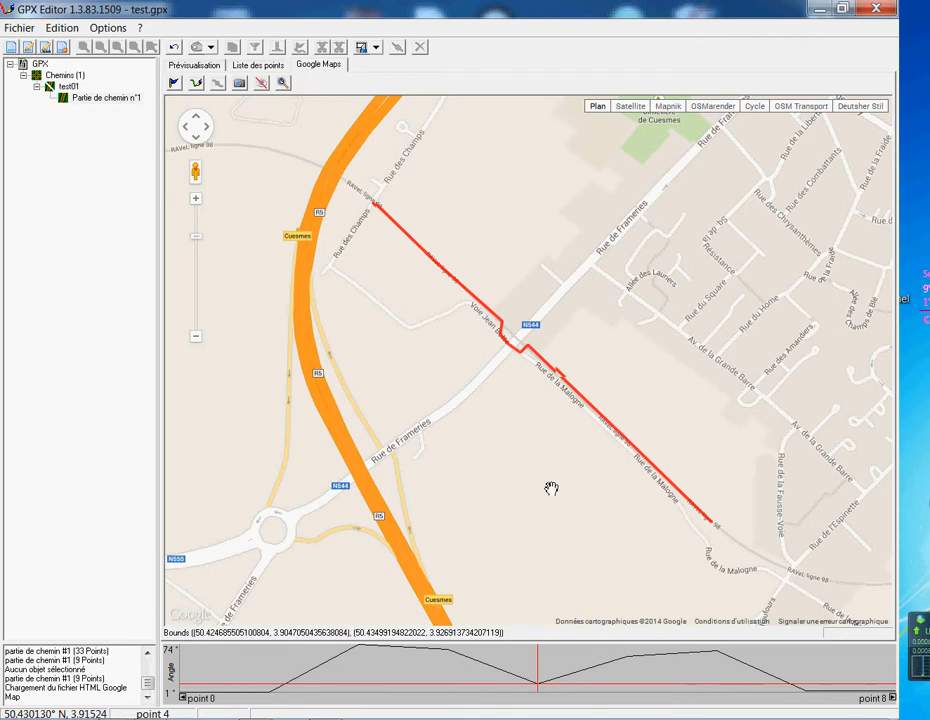
Undo the crop of the track and reload the full track in the preview and on Google Maps.
{"action": "left_click", "coordinate": [61, 28]}
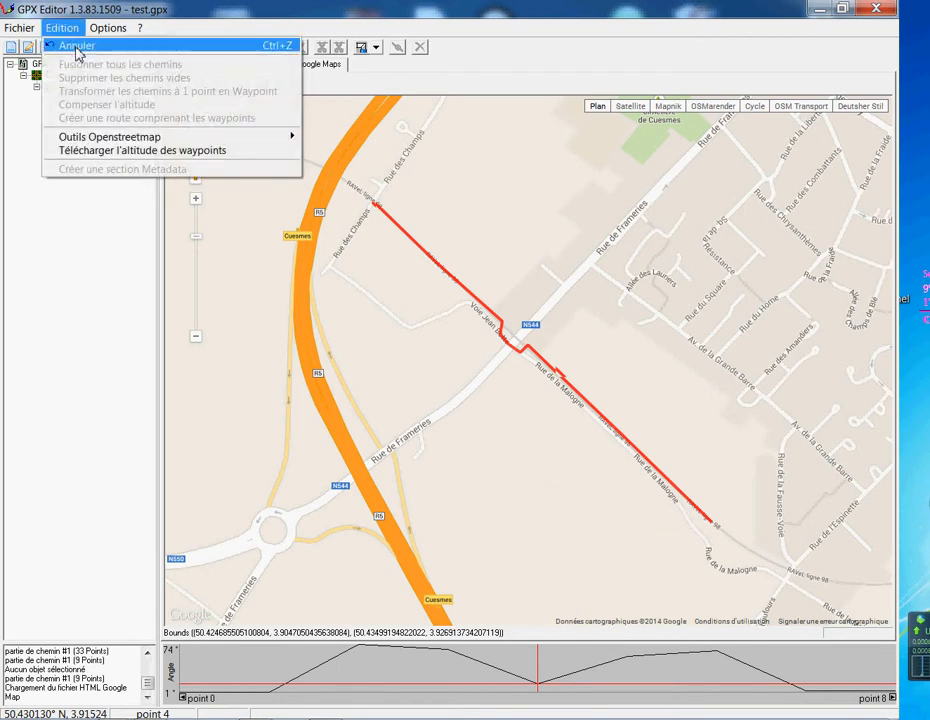
{"action": "left_click", "coordinate": [77, 43]}
{"action": "left_click", "coordinate": [192, 67]}
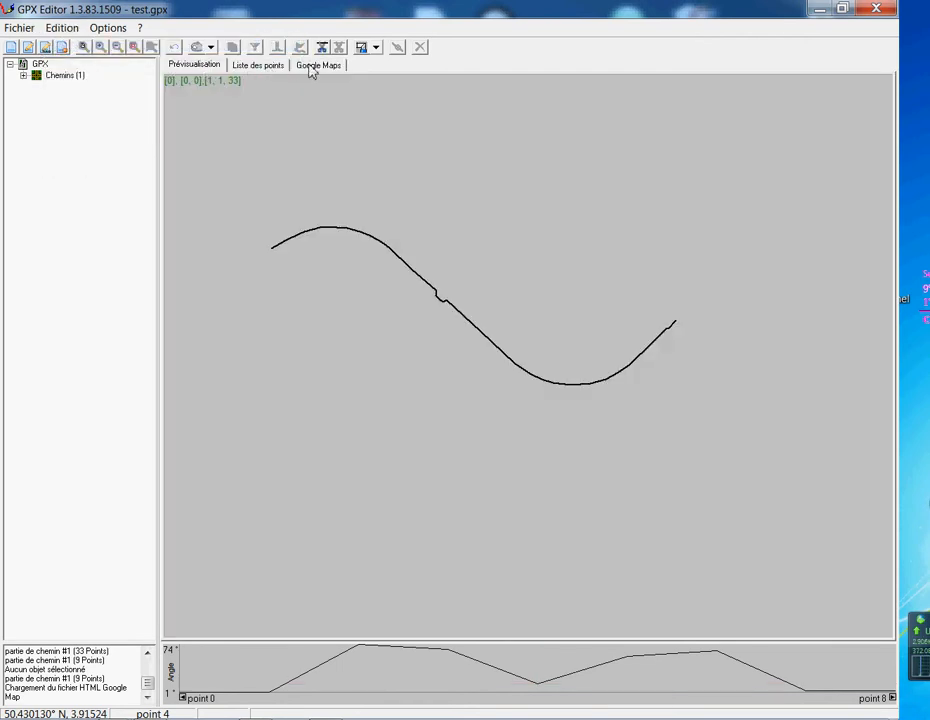
{"action": "left_click", "coordinate": [316, 65]}
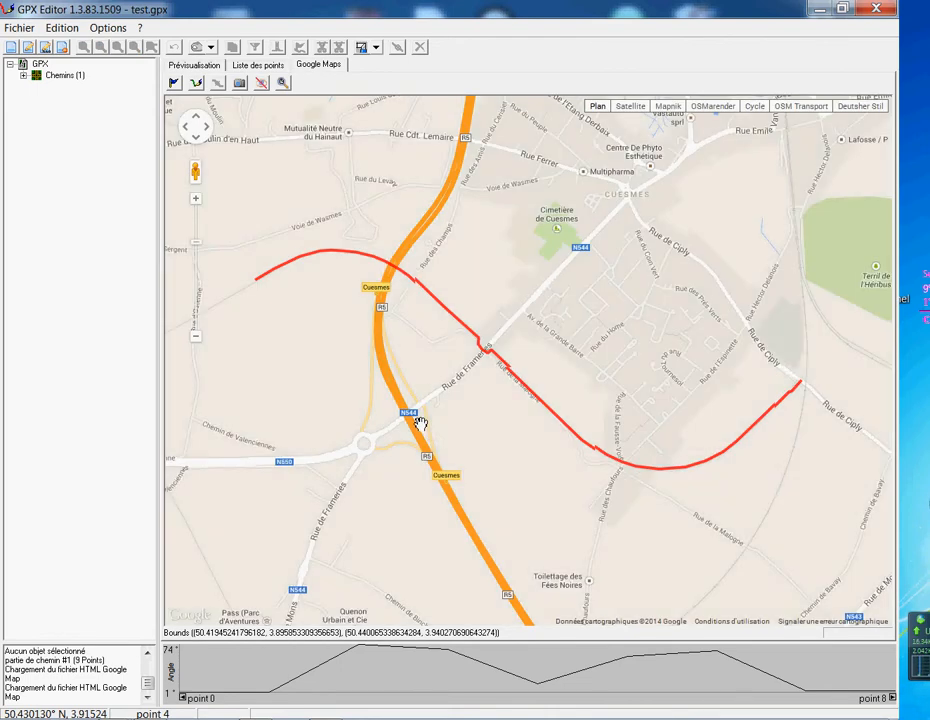
Open the point editing window for Partie de chemin n°1 of test01.
{"action": "left_click", "coordinate": [22, 75]}
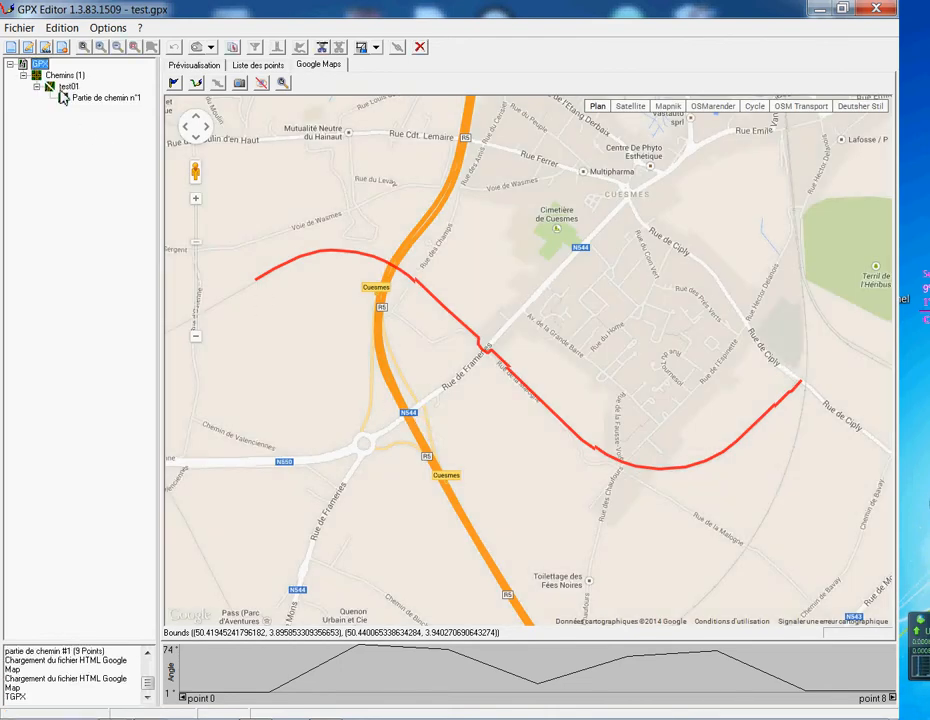
{"action": "left_click", "coordinate": [88, 104]}
{"action": "right_click", "coordinate": [88, 104]}
{"action": "left_click", "coordinate": [97, 104]}
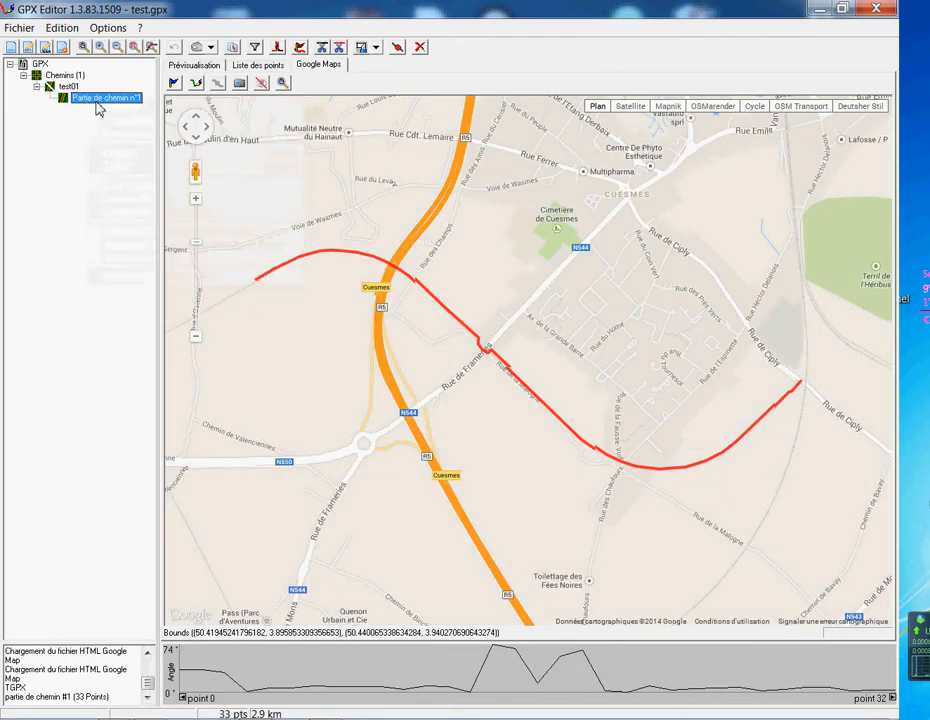
{"action": "right_click", "coordinate": [99, 107]}
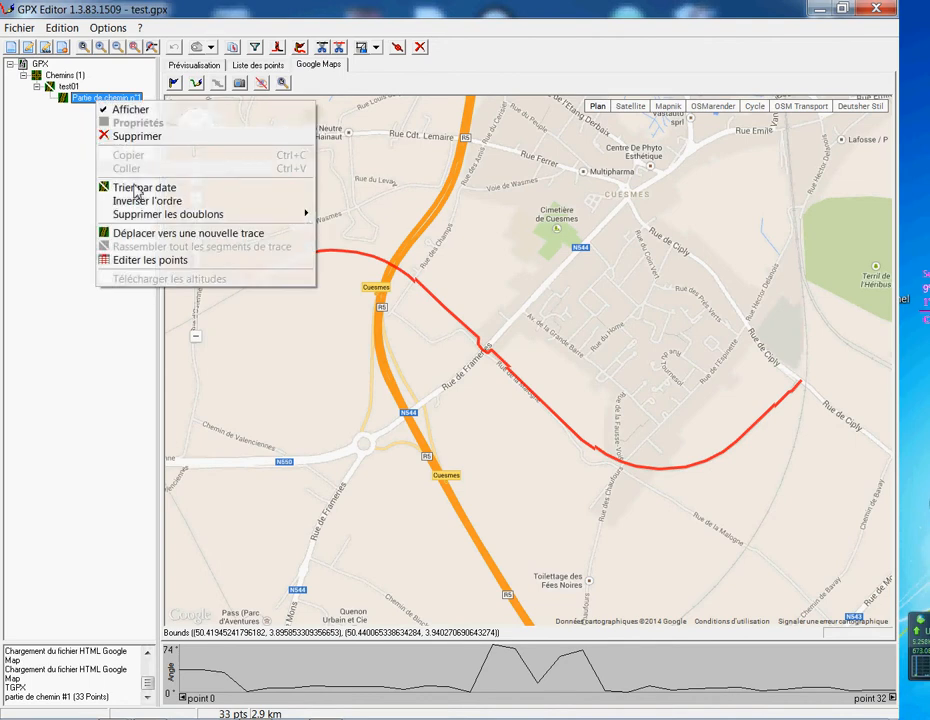
{"action": "left_click", "coordinate": [187, 262]}
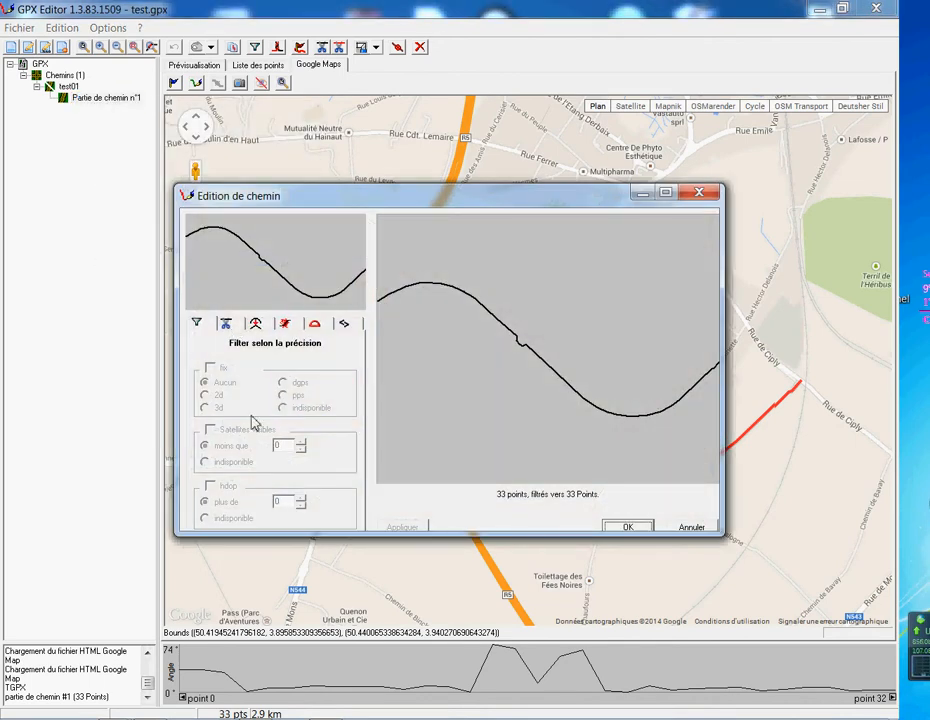
Examine the end removal, simplification, Détection de pelotte, angle, point property and precision filters, leaving the track unedited.
{"action": "left_click", "coordinate": [228, 325]}
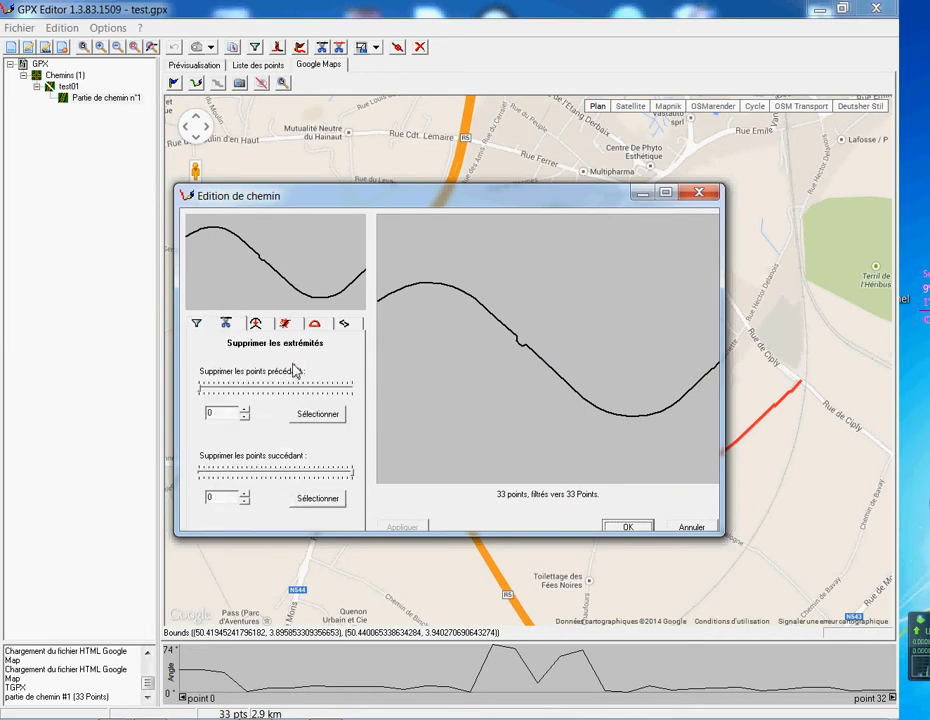
{"action": "left_click", "coordinate": [256, 324]}
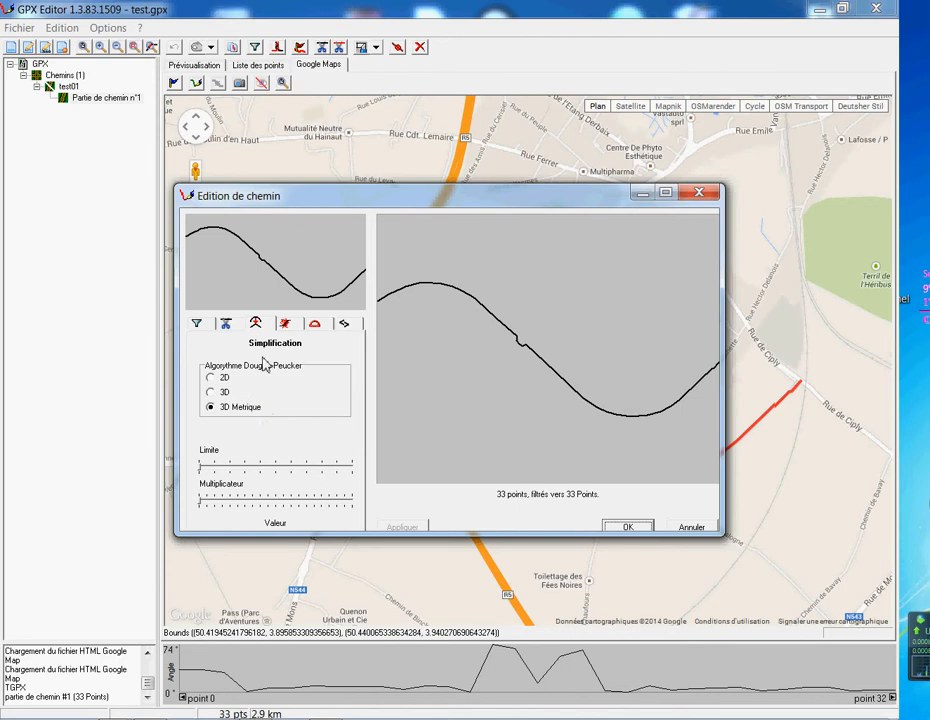
{"action": "left_click", "coordinate": [288, 326]}
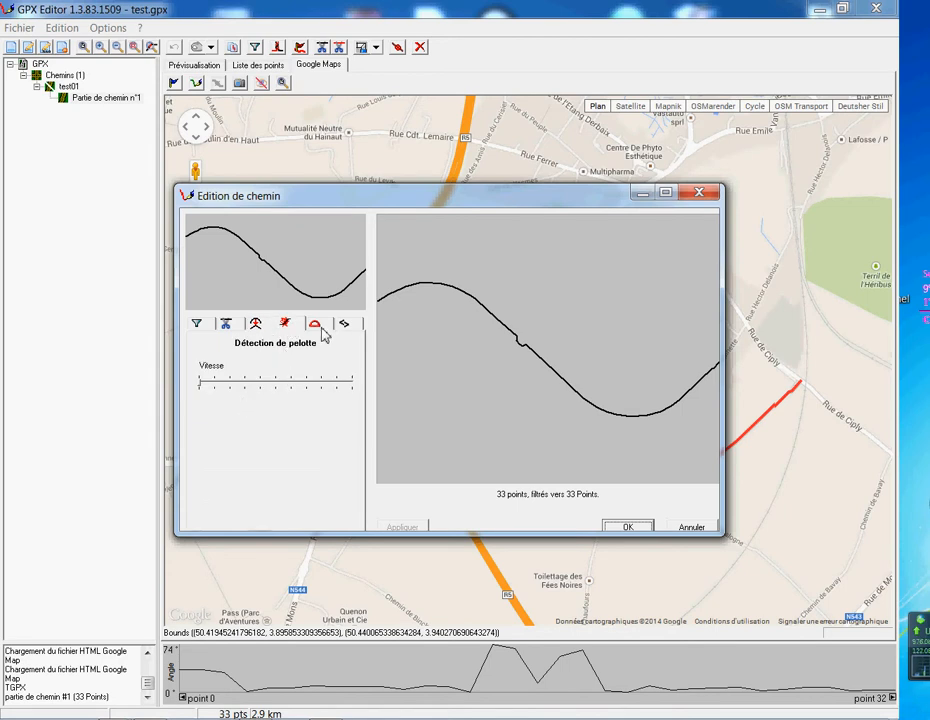
{"action": "left_click", "coordinate": [318, 326]}
{"action": "left_click", "coordinate": [345, 325]}
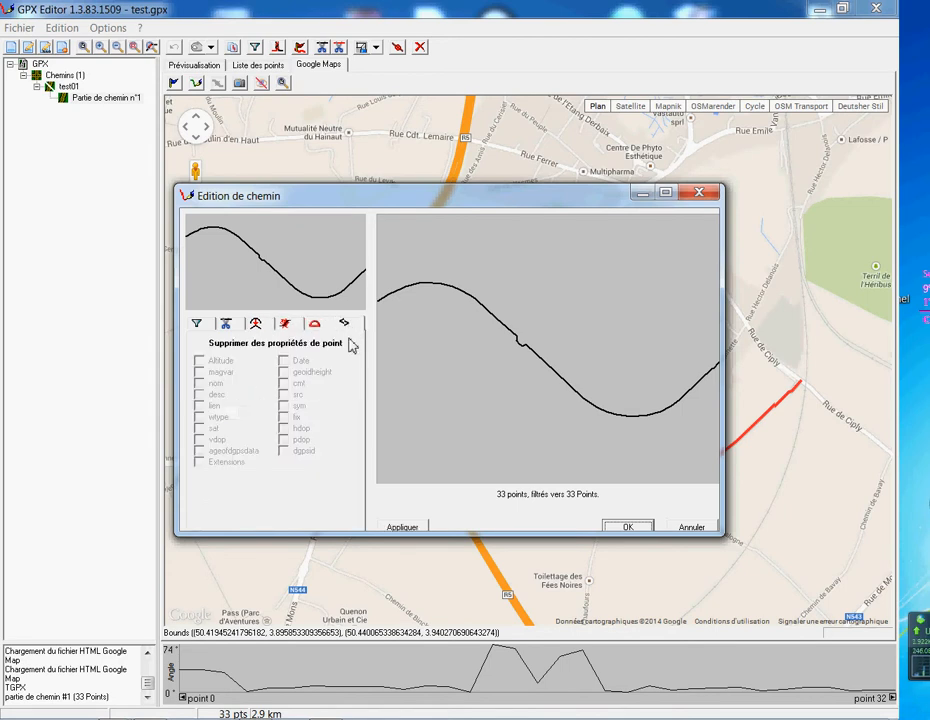
{"action": "left_click", "coordinate": [287, 322]}
{"action": "left_click", "coordinate": [256, 322]}
{"action": "left_click", "coordinate": [226, 322]}
{"action": "left_click", "coordinate": [196, 321]}
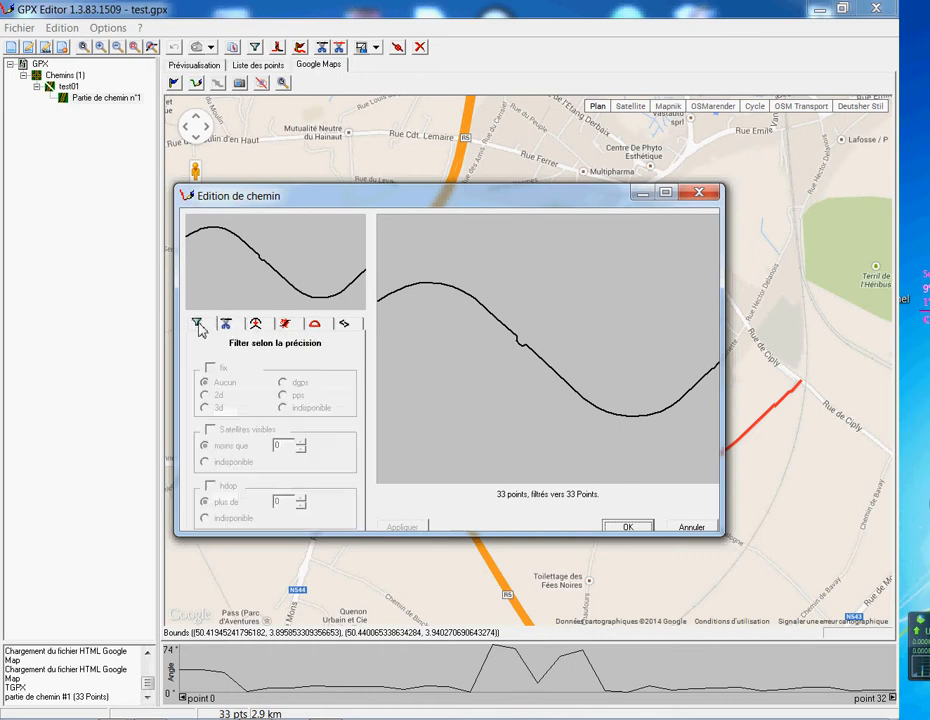
{"action": "left_click", "coordinate": [689, 528]}
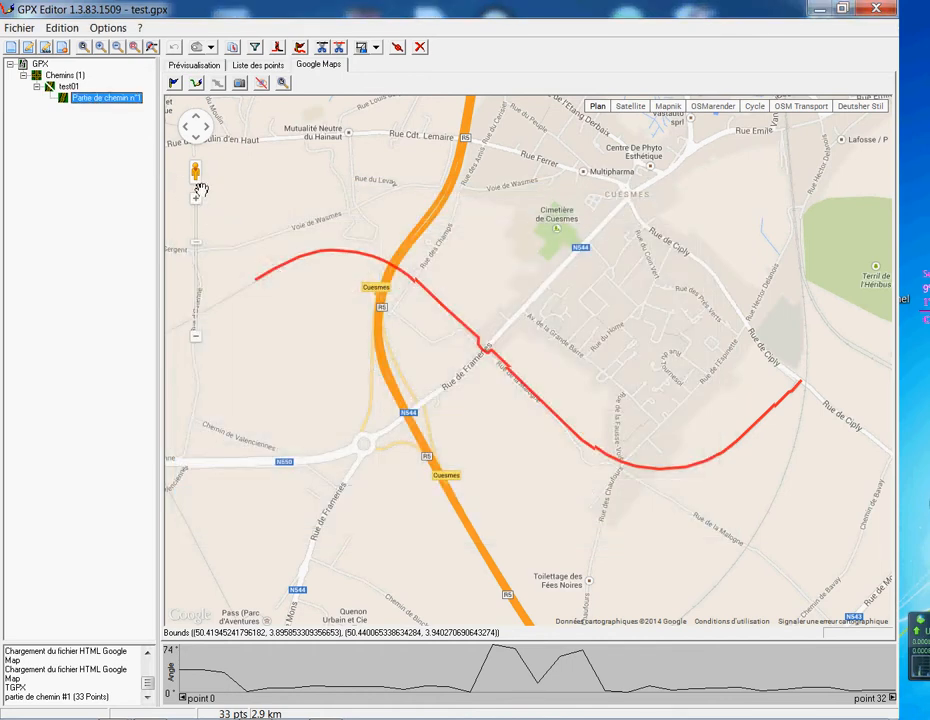
Reverse the point order of Partie de chemin n°1 and reload the track on Google Maps.
{"action": "right_click", "coordinate": [105, 103]}
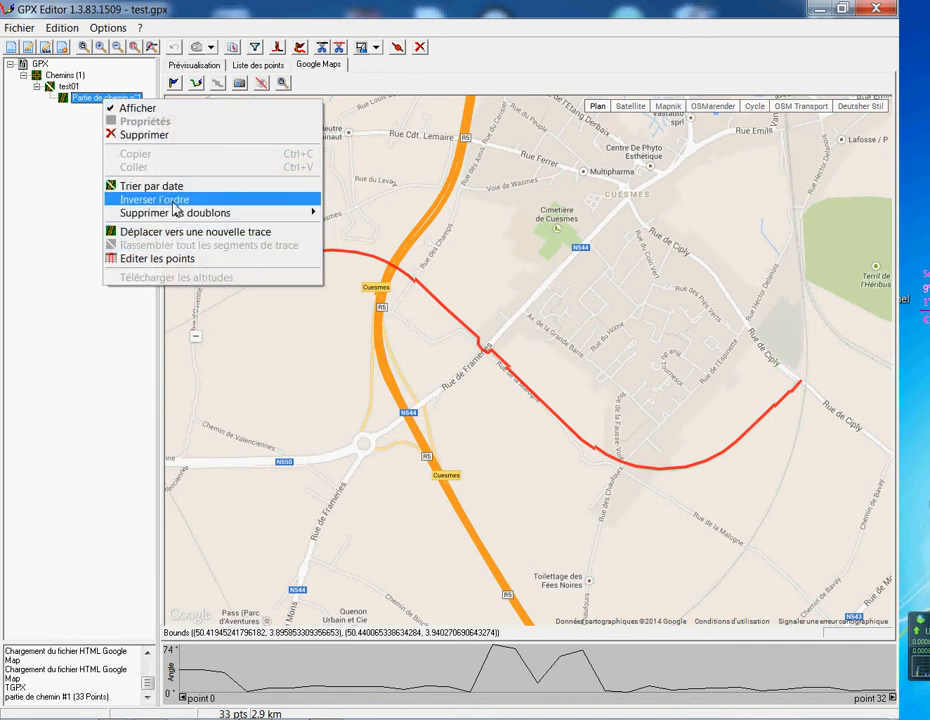
{"action": "left_click", "coordinate": [604, 550]}
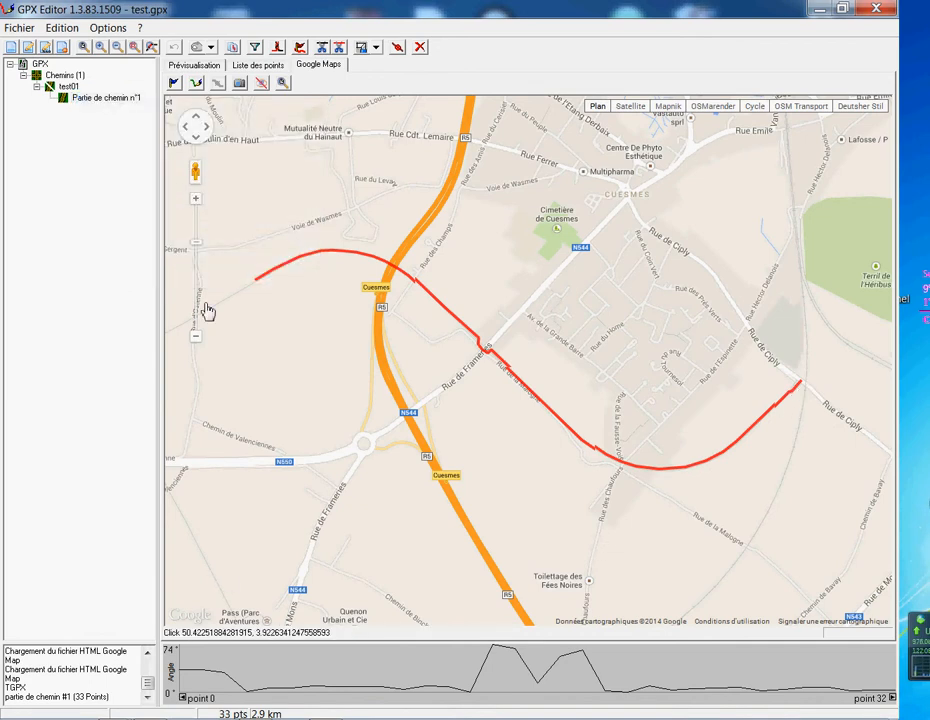
{"action": "left_click", "coordinate": [100, 98]}
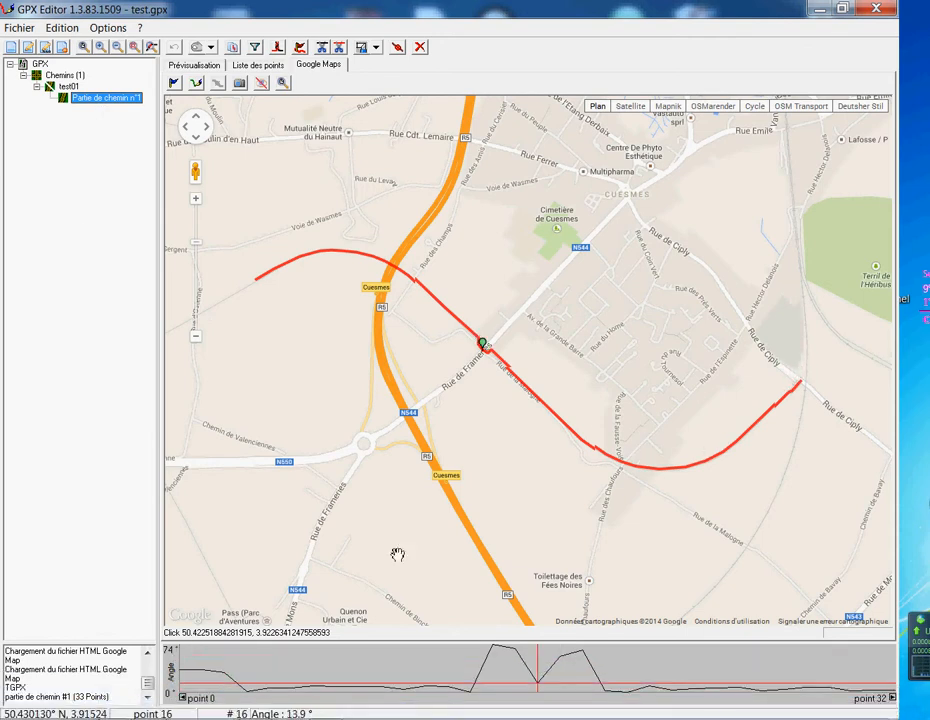
{"action": "right_click", "coordinate": [108, 98]}
{"action": "left_click", "coordinate": [139, 198]}
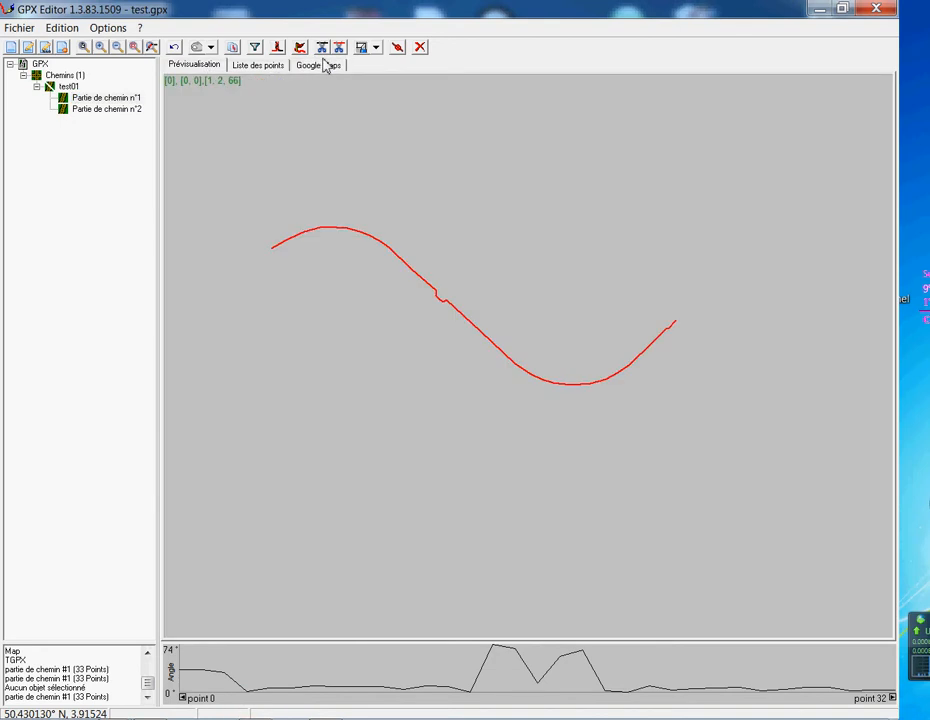
{"action": "left_click", "coordinate": [320, 64]}
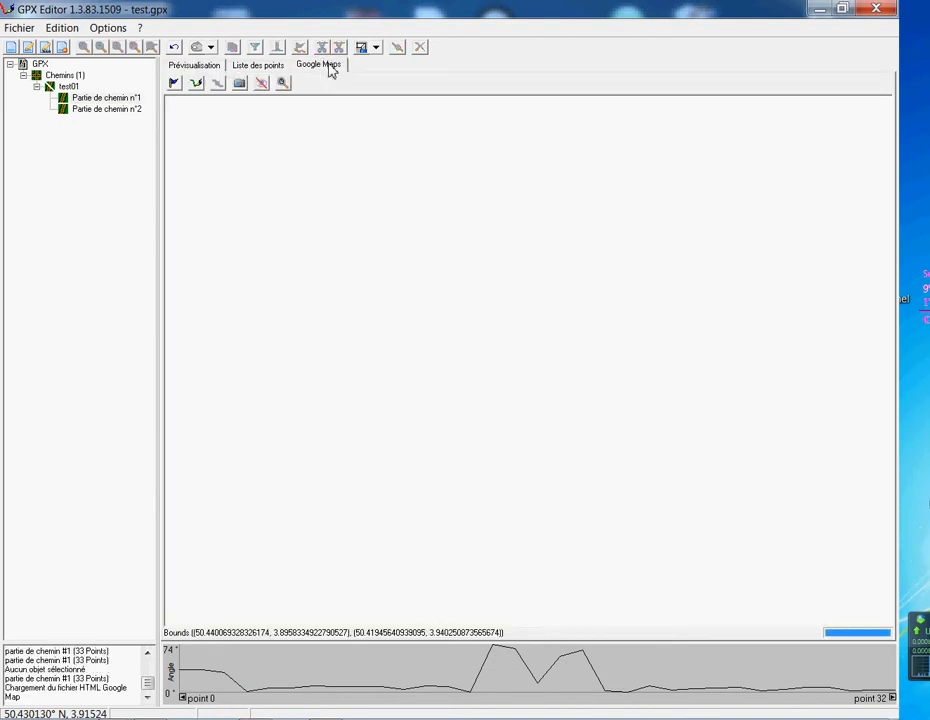
Compare the angle graphs of Partie de chemin n°1 and n°2, highlighting most of the n°2 graph from point 0.
{"action": "left_click", "coordinate": [124, 109]}
{"action": "left_click", "coordinate": [126, 98]}
{"action": "right_click", "coordinate": [126, 98]}
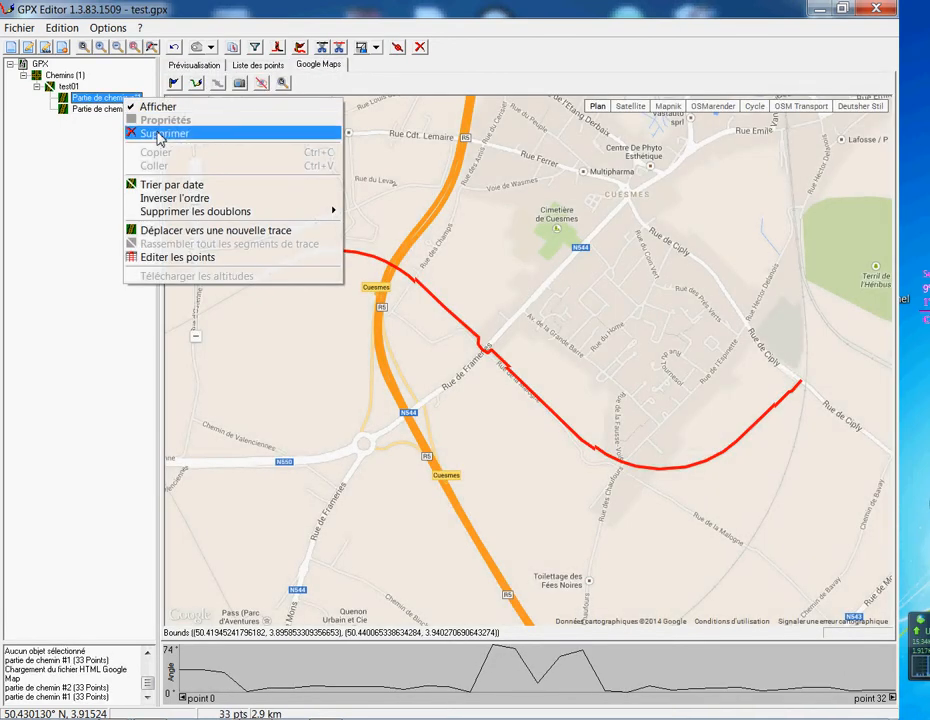
{"action": "left_click", "coordinate": [94, 110]}
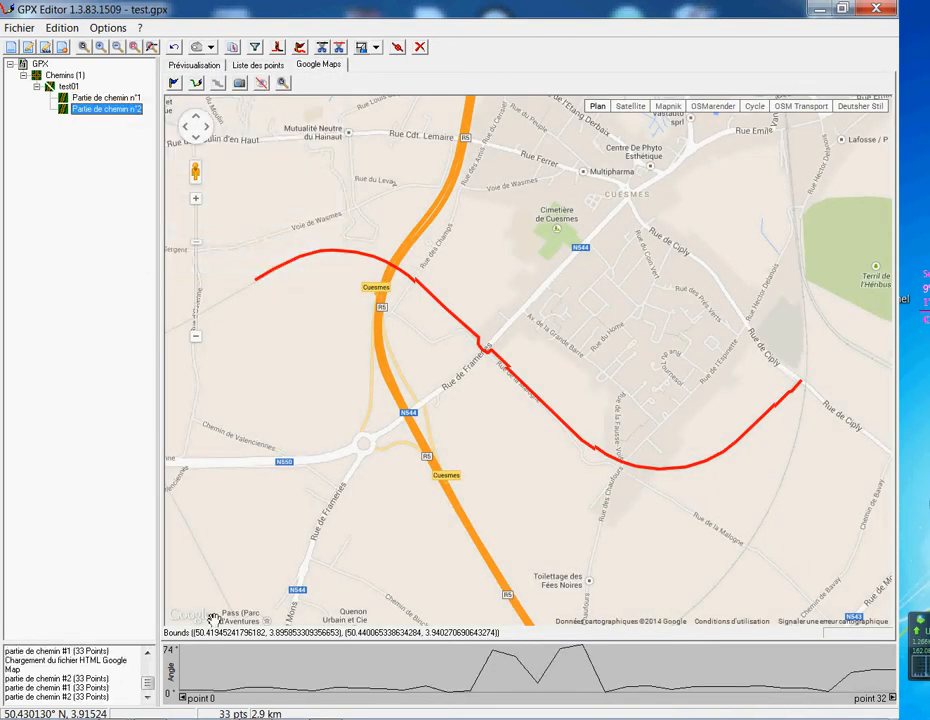
{"action": "mouse_move", "coordinate": [183, 680]}
{"action": "left_mouse_down"}
{"action": "mouse_move", "coordinate": [338, 675]}
{"action": "mouse_move", "coordinate": [633, 696]}
{"action": "mouse_move", "coordinate": [850, 685]}
{"action": "left_mouse_up"}
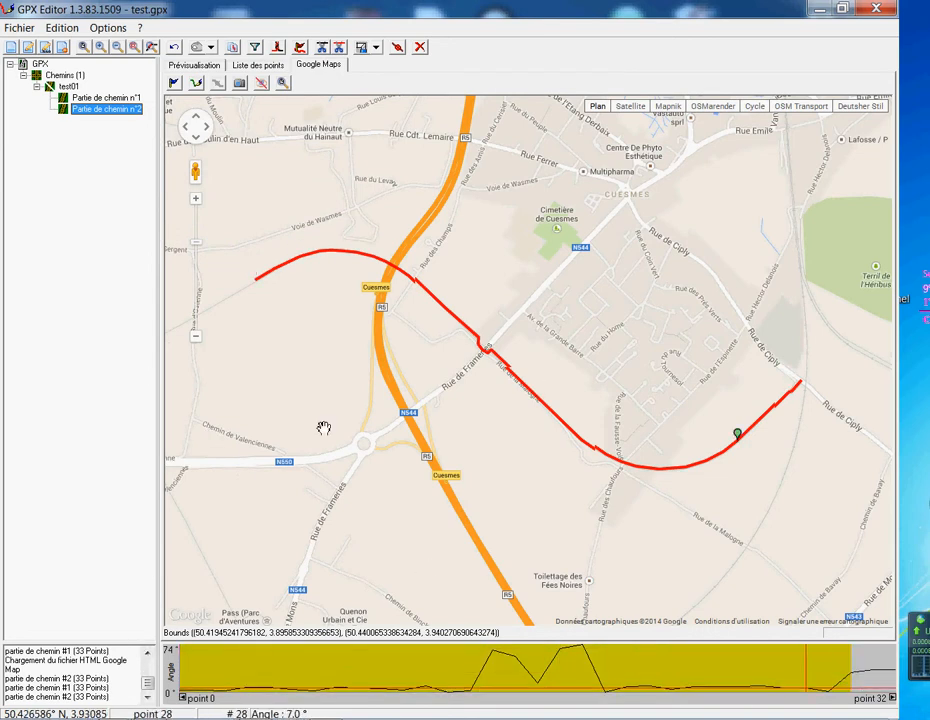
Delete the original Partie de chemin n°1, keeping only the reversed part.
{"action": "left_click", "coordinate": [129, 97]}
{"action": "right_click", "coordinate": [124, 99]}
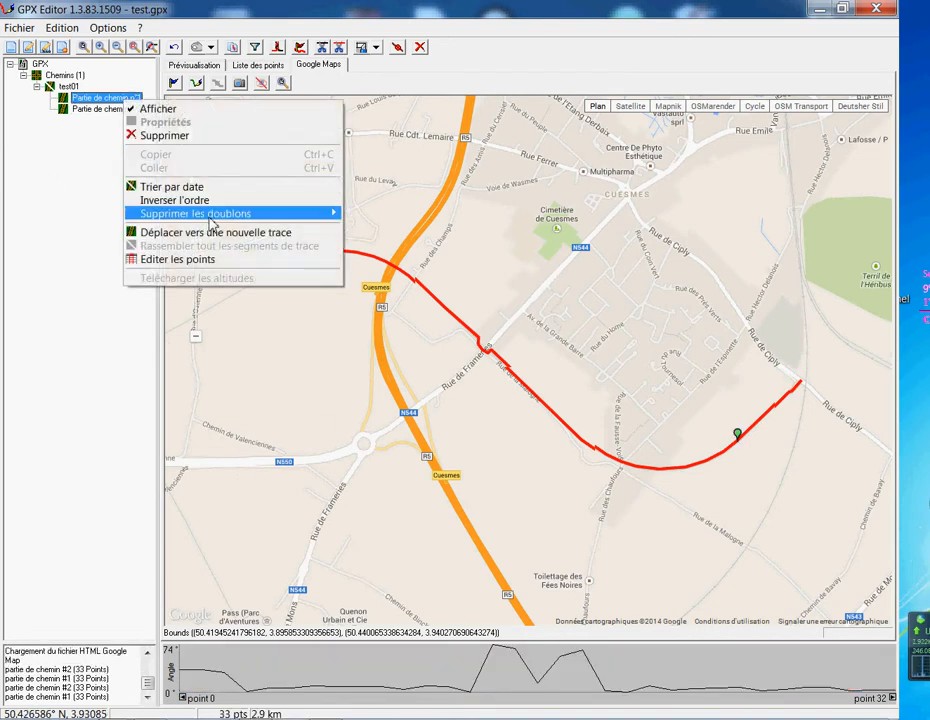
{"action": "left_click", "coordinate": [190, 135]}
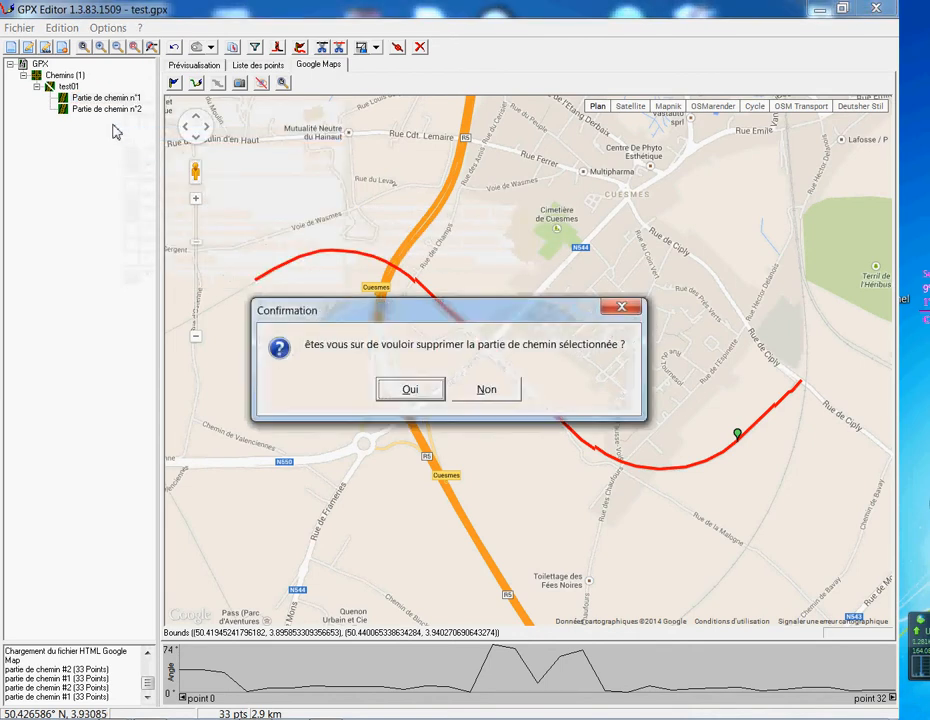
{"action": "left_click", "coordinate": [380, 388]}
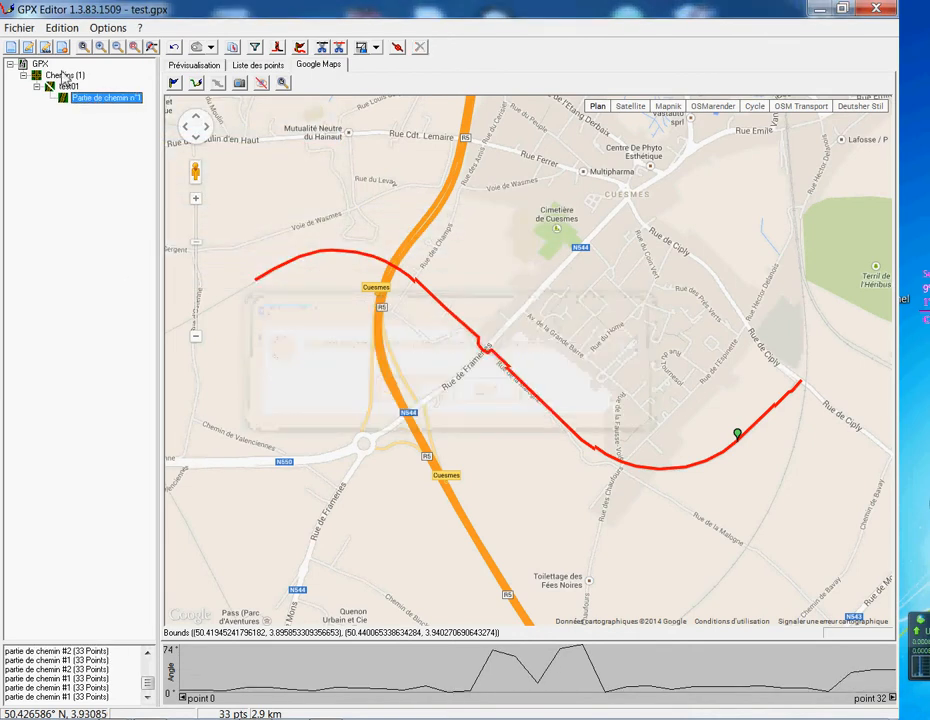
{"action": "left_click", "coordinate": [20, 28]}
{"action": "left_click", "coordinate": [40, 104]}
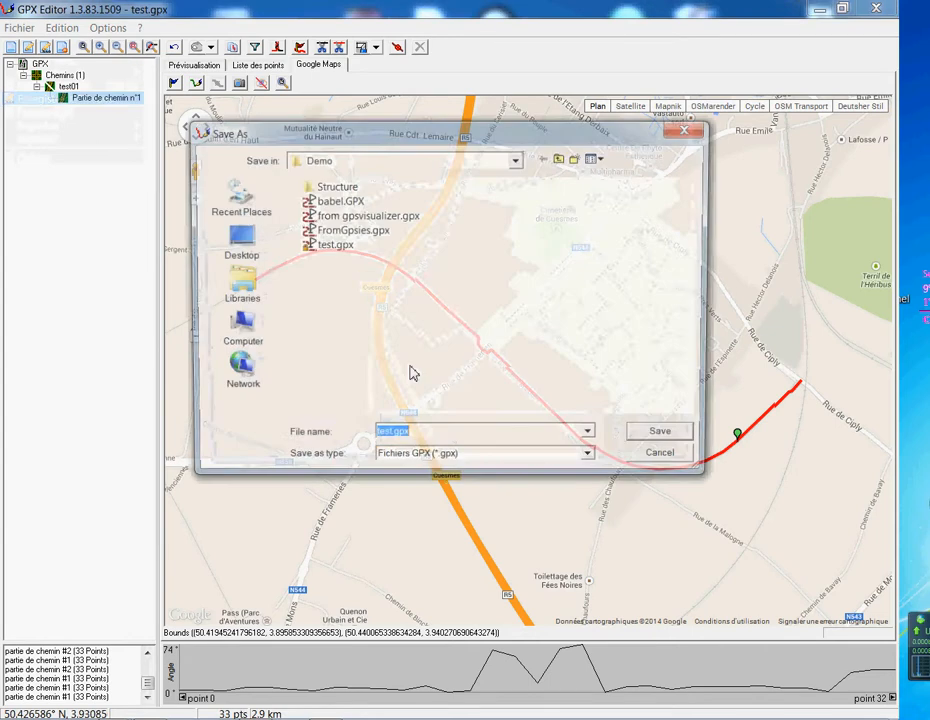
{"action": "left_click", "coordinate": [669, 460]}
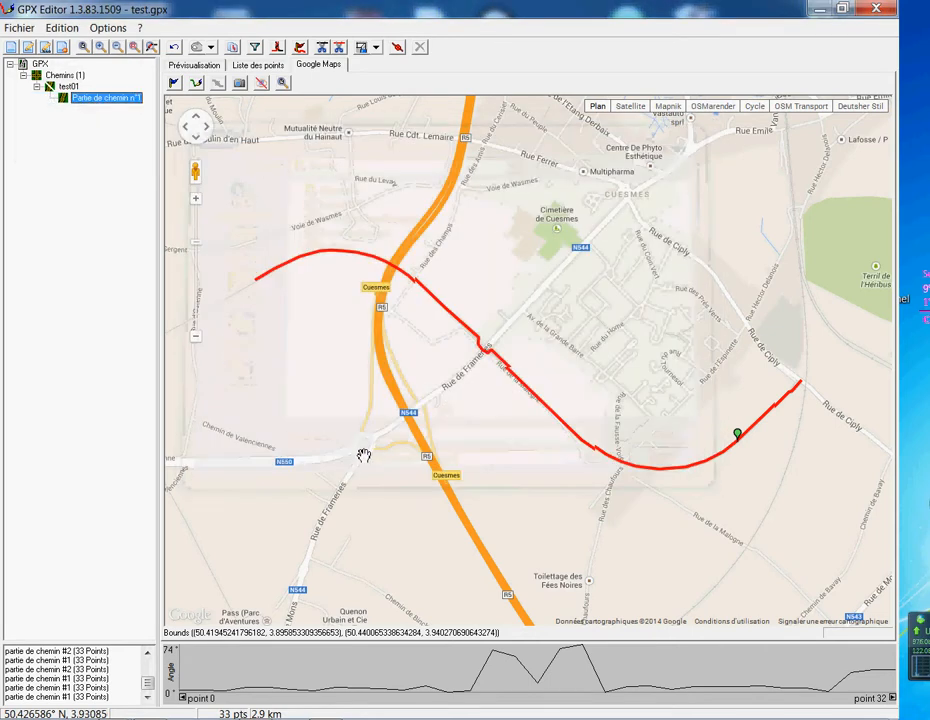
Try to import the KML file "from gpsvizualizer.kml" from the Demo folder alongside the existing track.
{"action": "left_click_drag", "start_coordinate": [364, 455], "coordinate": [305, 438]}
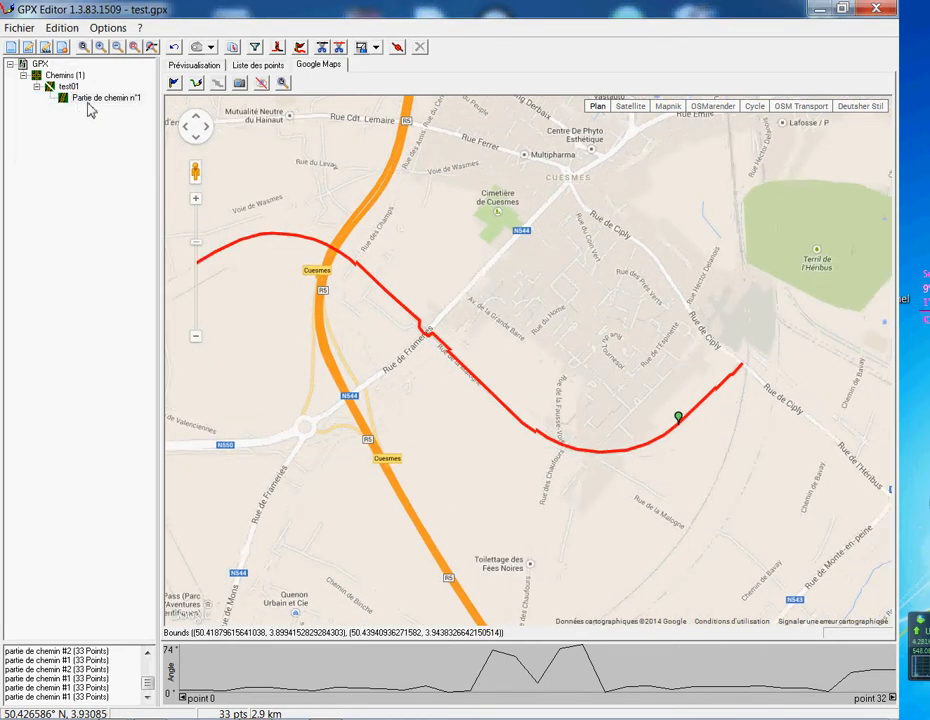
{"action": "left_click", "coordinate": [22, 30]}
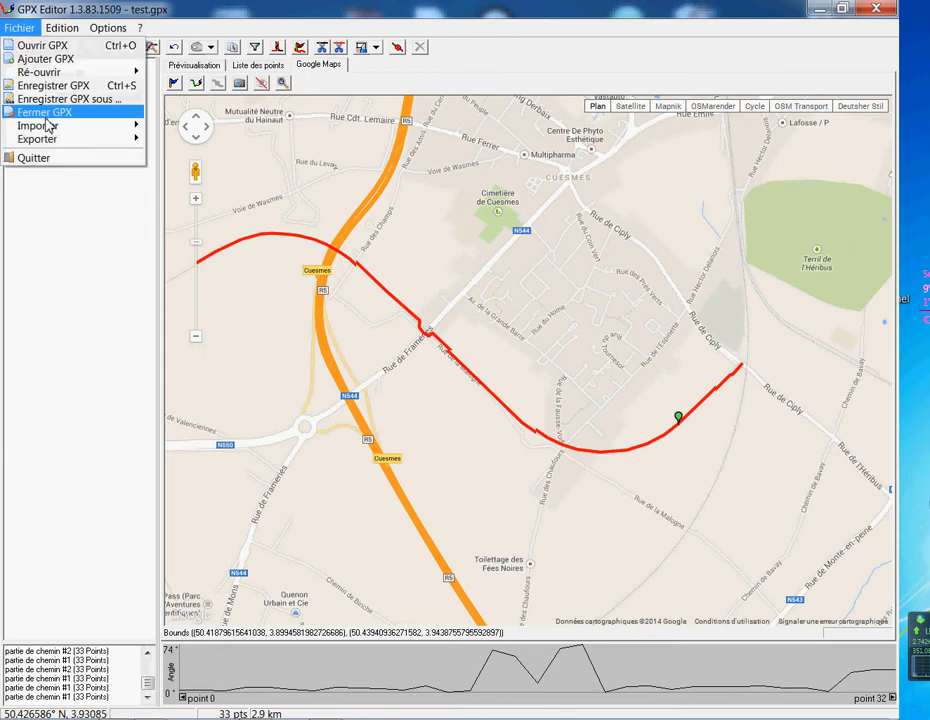
{"action": "mouse_move", "coordinate": [52, 126]}
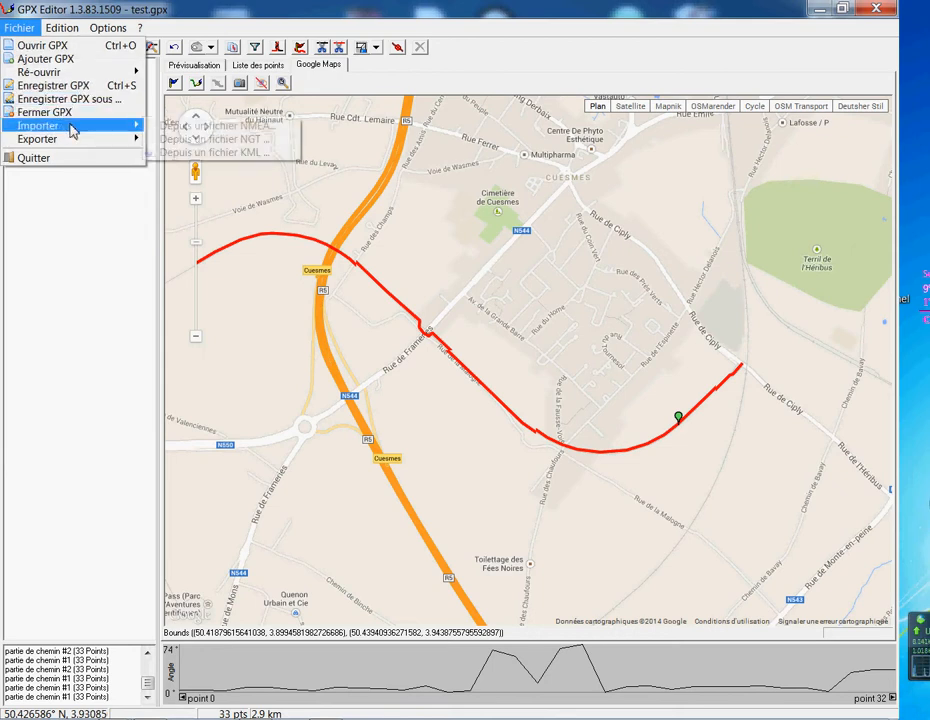
{"action": "left_click", "coordinate": [250, 153]}
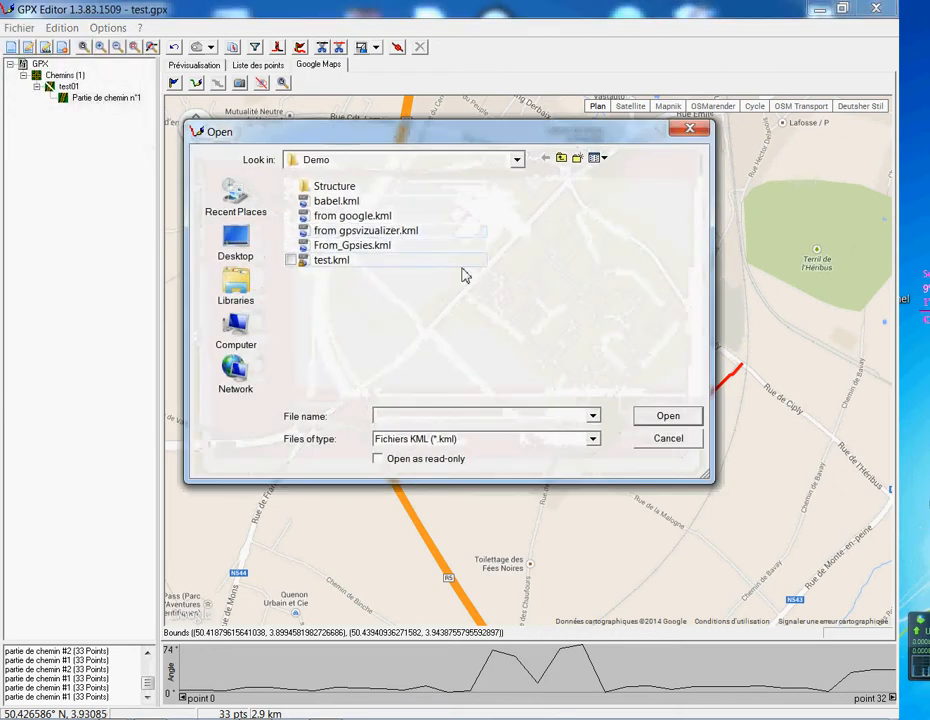
{"action": "left_click", "coordinate": [411, 233]}
{"action": "left_click", "coordinate": [667, 418]}
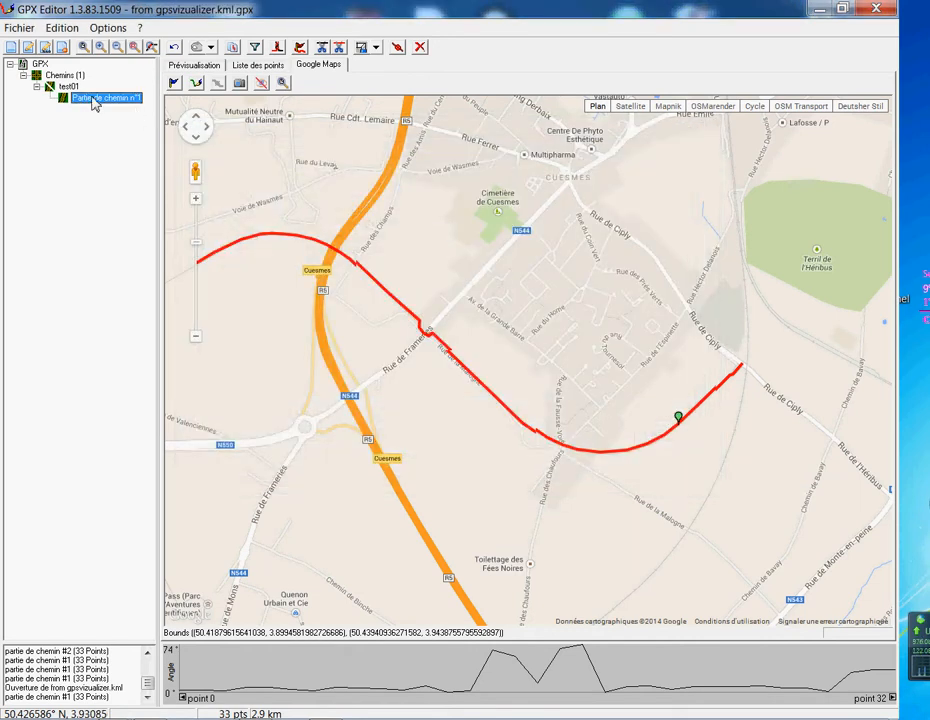
Try to delete the whole GPX root and the entire Chemins group of test01.
{"action": "right_click", "coordinate": [40, 63]}
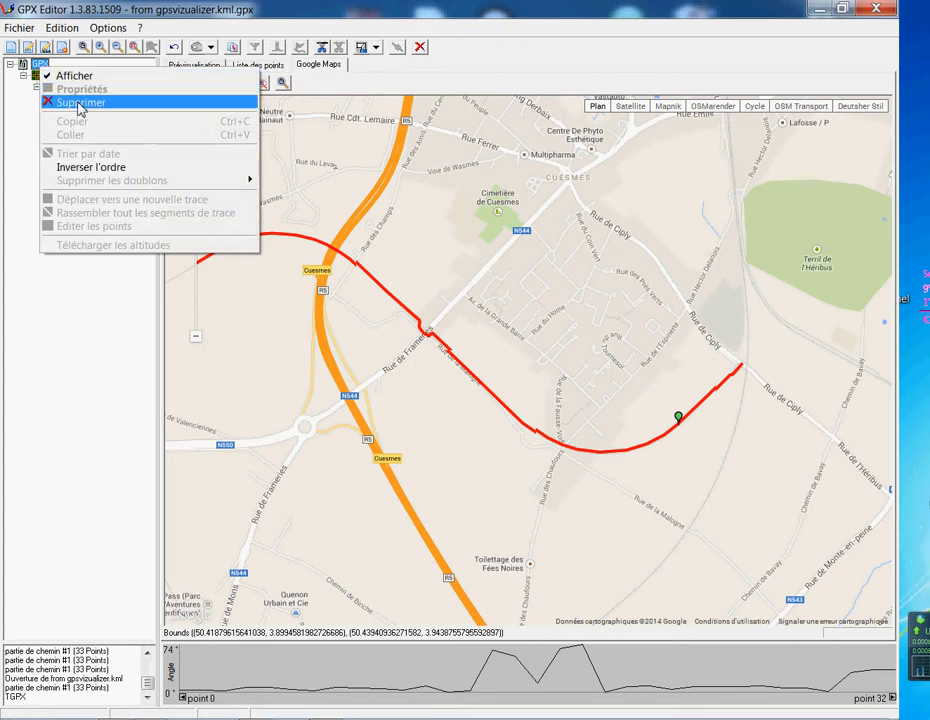
{"action": "left_click", "coordinate": [70, 100]}
{"action": "left_click", "coordinate": [410, 390]}
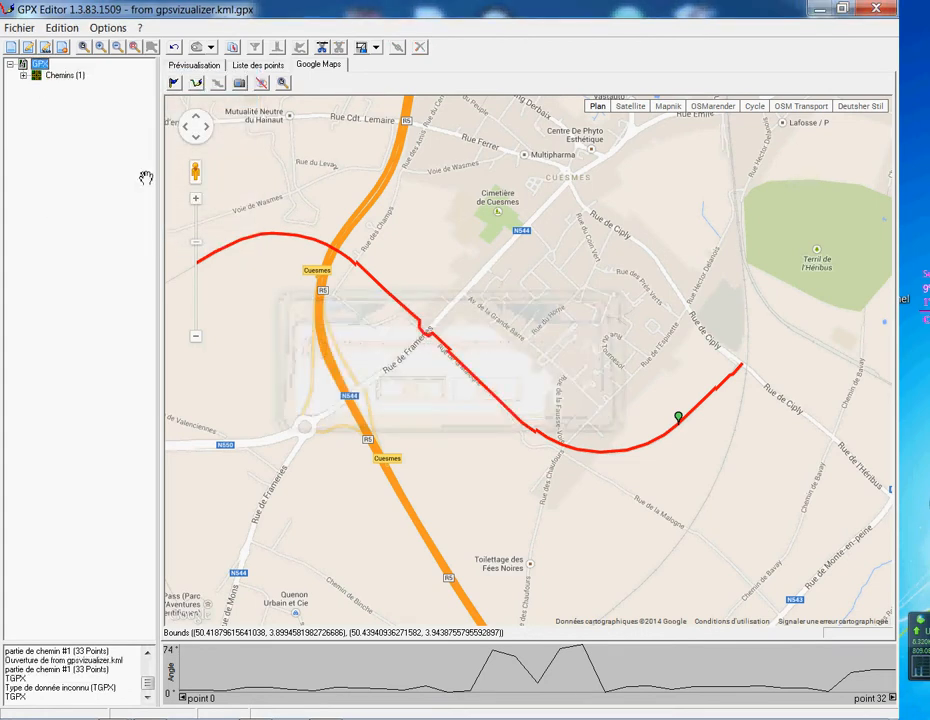
{"action": "right_click", "coordinate": [60, 76]}
{"action": "left_click", "coordinate": [70, 110]}
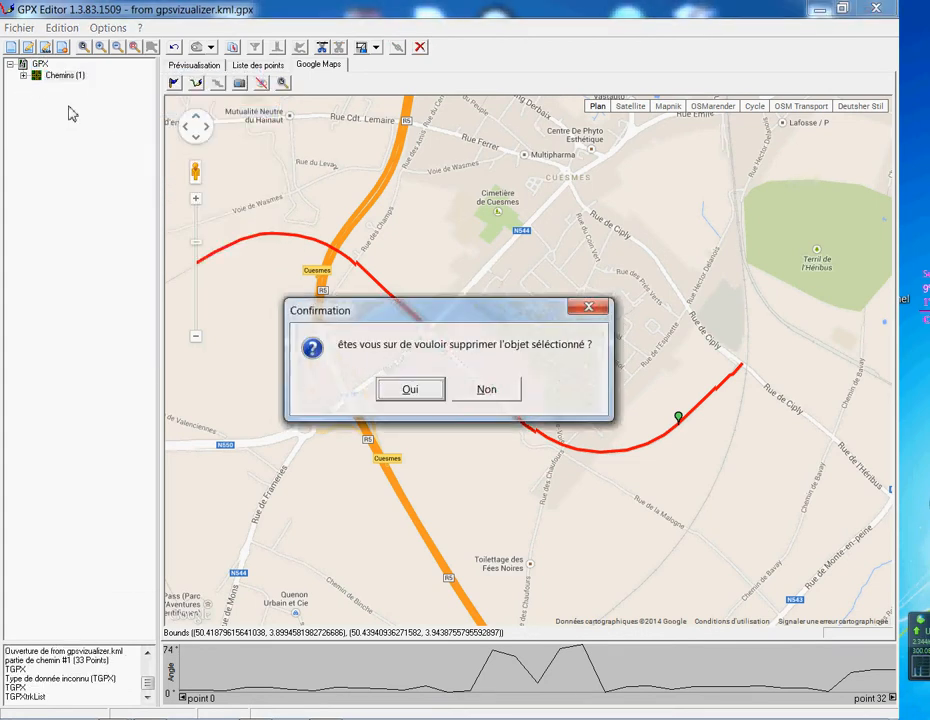
{"action": "left_click", "coordinate": [408, 389]}
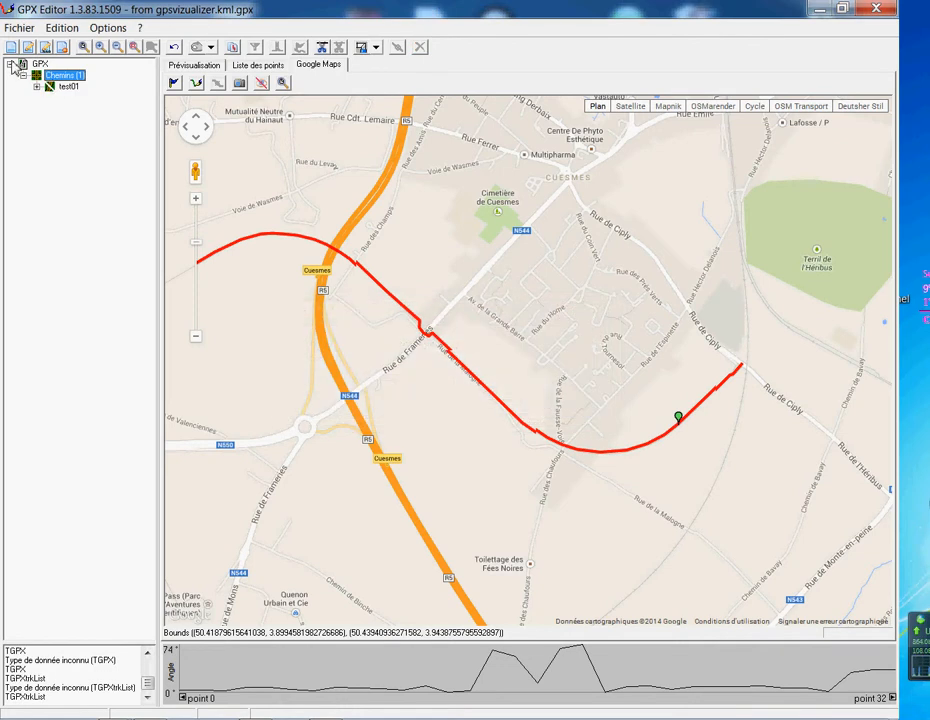
Delete the track test01 and check the track tree and preview for remaining tracks.
{"action": "right_click", "coordinate": [63, 91]}
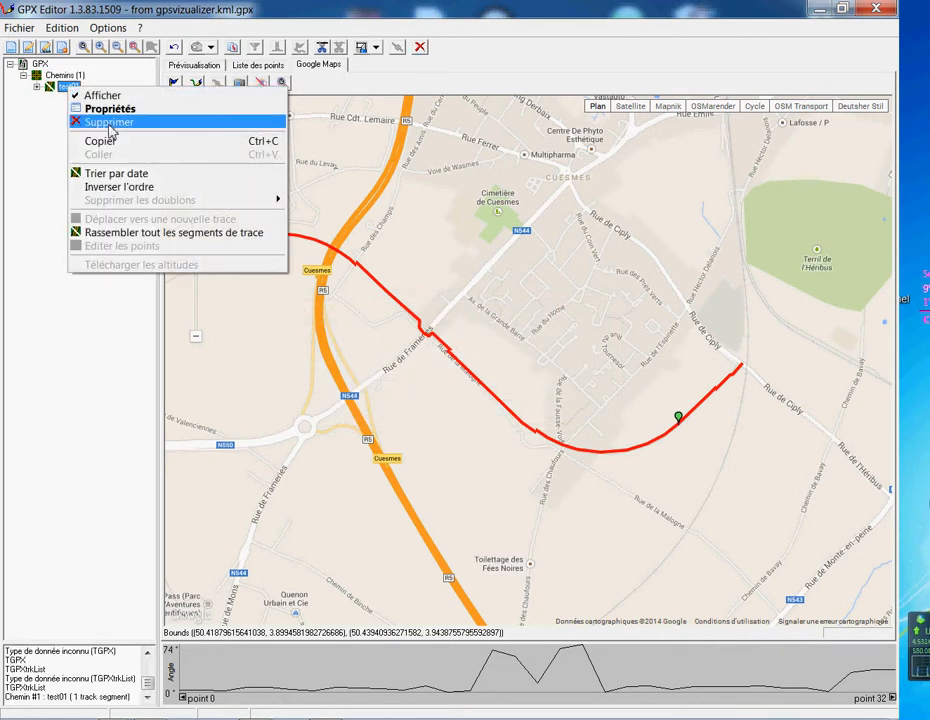
{"action": "left_click", "coordinate": [72, 121]}
{"action": "left_click", "coordinate": [400, 387]}
{"action": "left_click", "coordinate": [194, 64]}
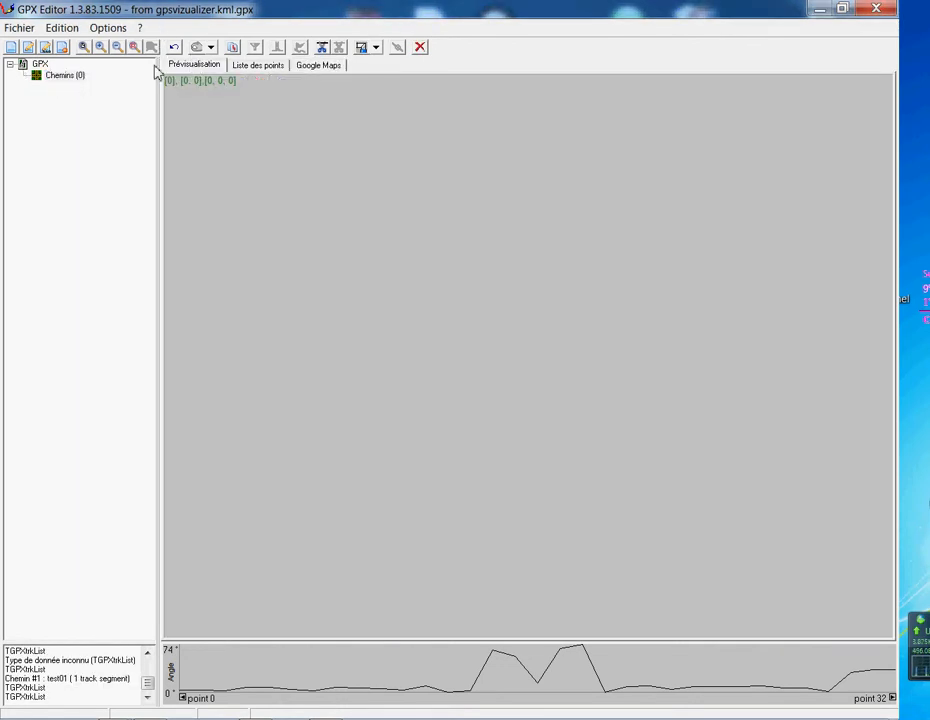
{"action": "left_click", "coordinate": [54, 77]}
Try again to import "from gpsvizualizer.kml" into the emptied track list.
{"action": "left_click", "coordinate": [19, 27]}
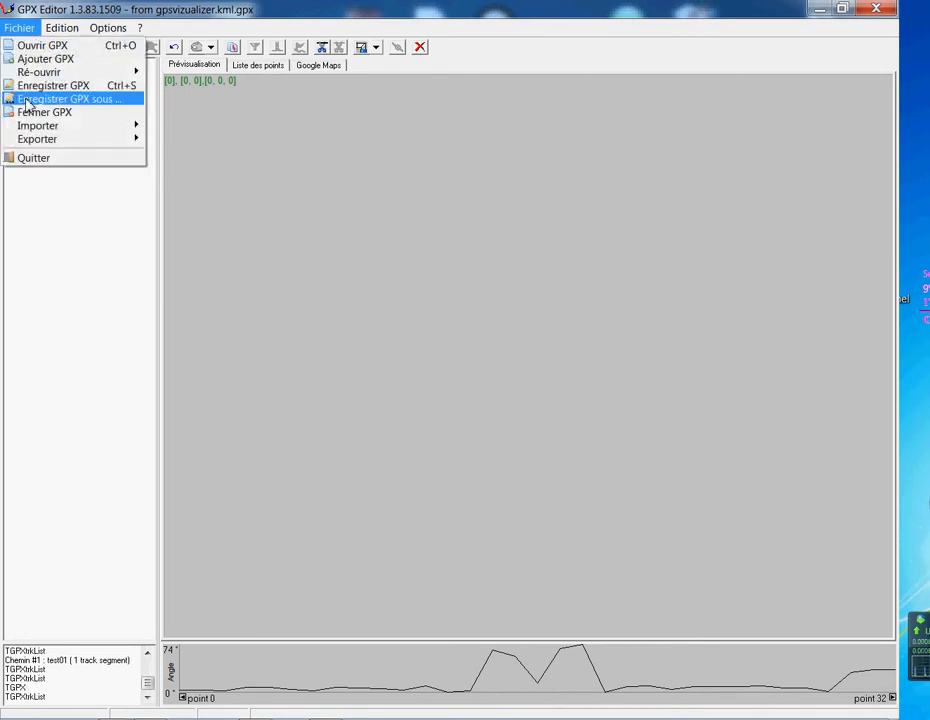
{"action": "mouse_move", "coordinate": [75, 125]}
{"action": "left_click", "coordinate": [225, 152]}
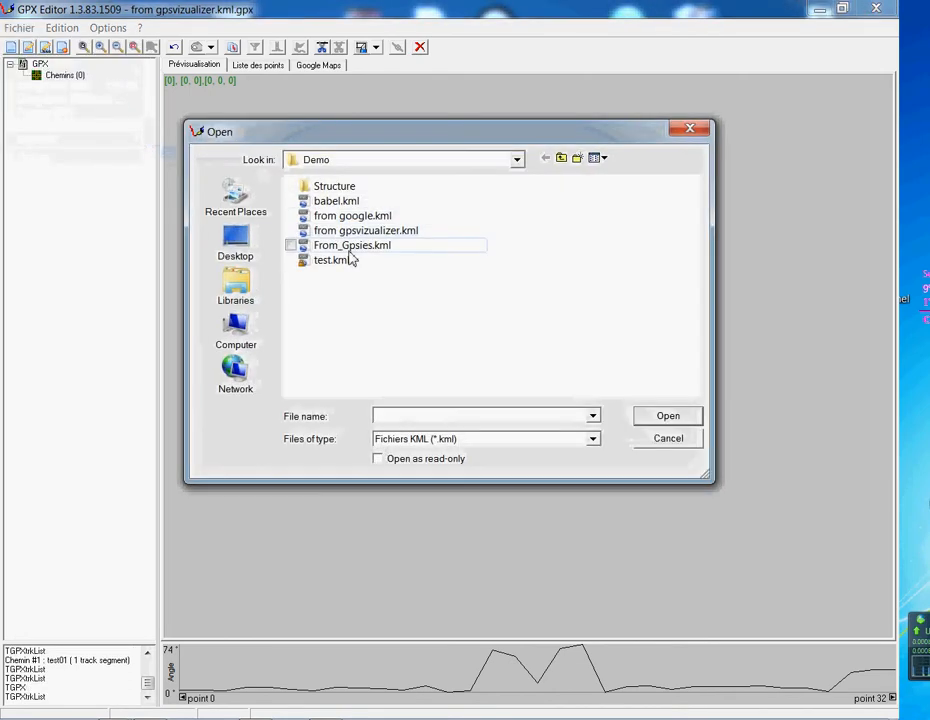
{"action": "left_click", "coordinate": [366, 230]}
{"action": "left_click", "coordinate": [674, 421]}
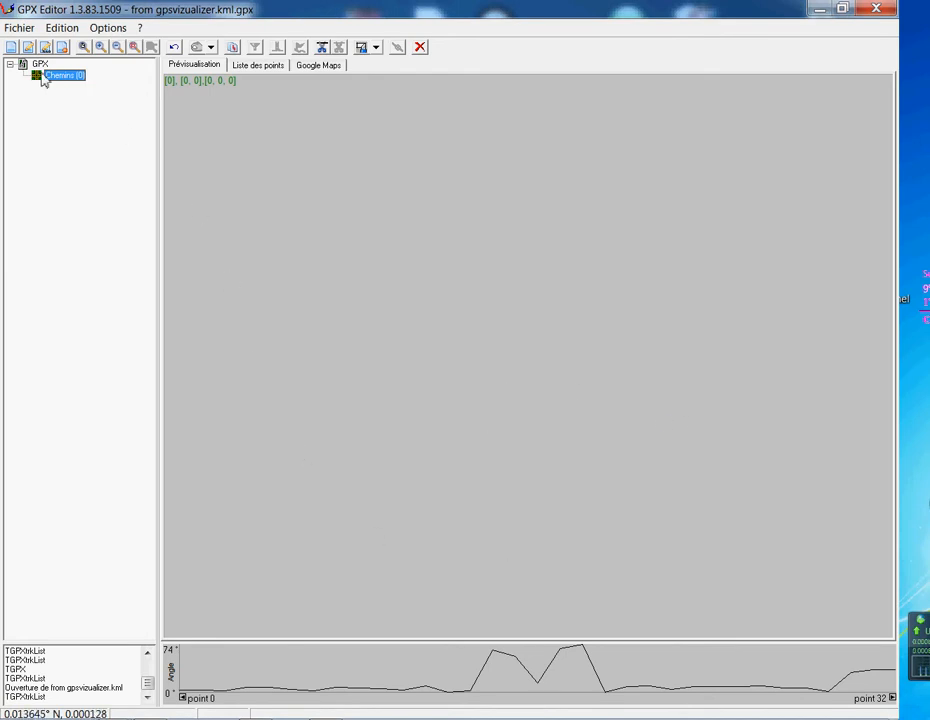
Try to import the KML file From_Gpsies.kml from the Demo folder.
{"action": "mouse_move", "coordinate": [27, 125]}
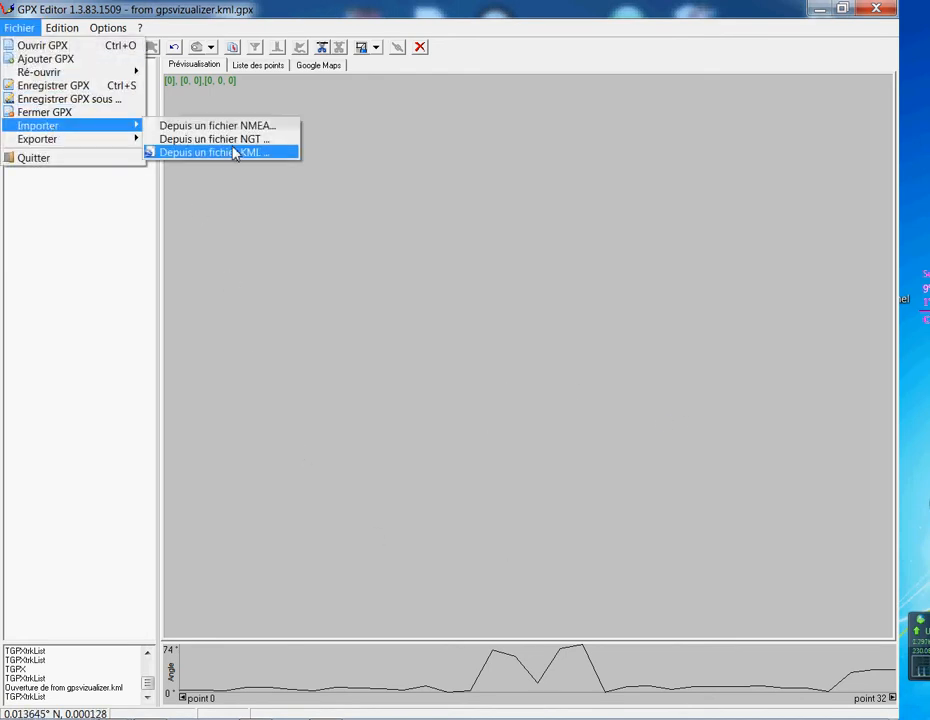
{"action": "left_click", "coordinate": [237, 163]}
{"action": "left_click", "coordinate": [352, 245]}
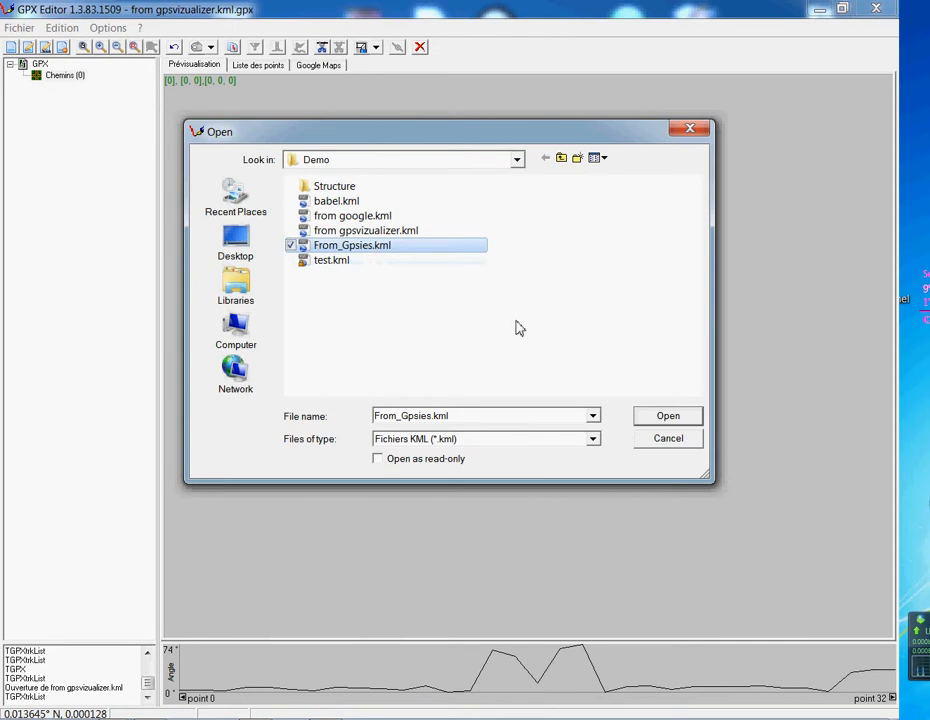
{"action": "left_click", "coordinate": [670, 417]}
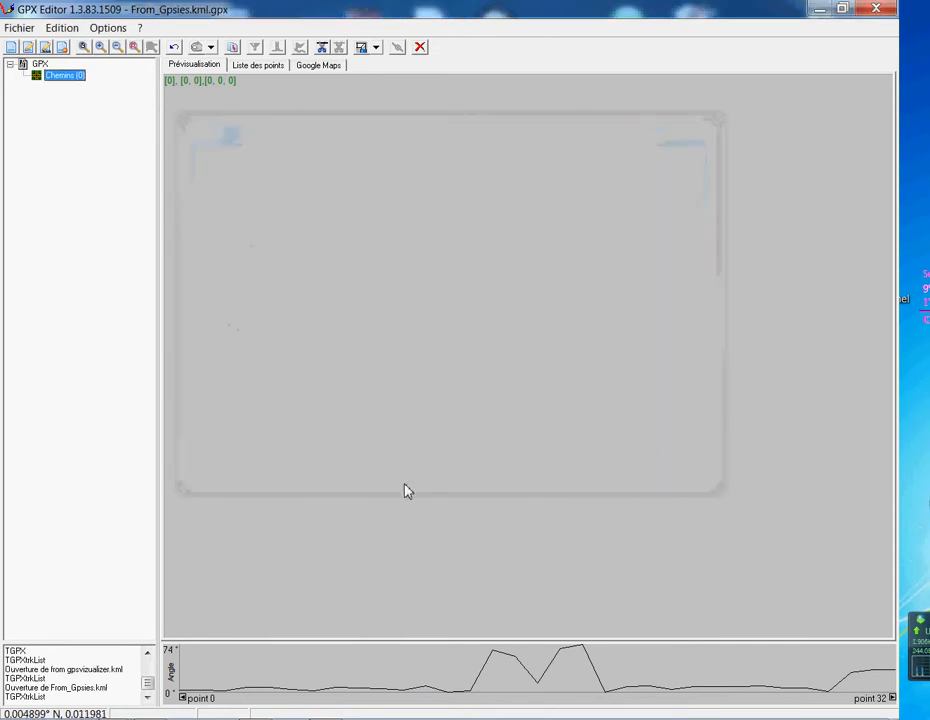
Import the KML file "from google.kml" and display its track on Google Maps.
{"action": "left_click", "coordinate": [15, 31]}
{"action": "mouse_move", "coordinate": [54, 147]}
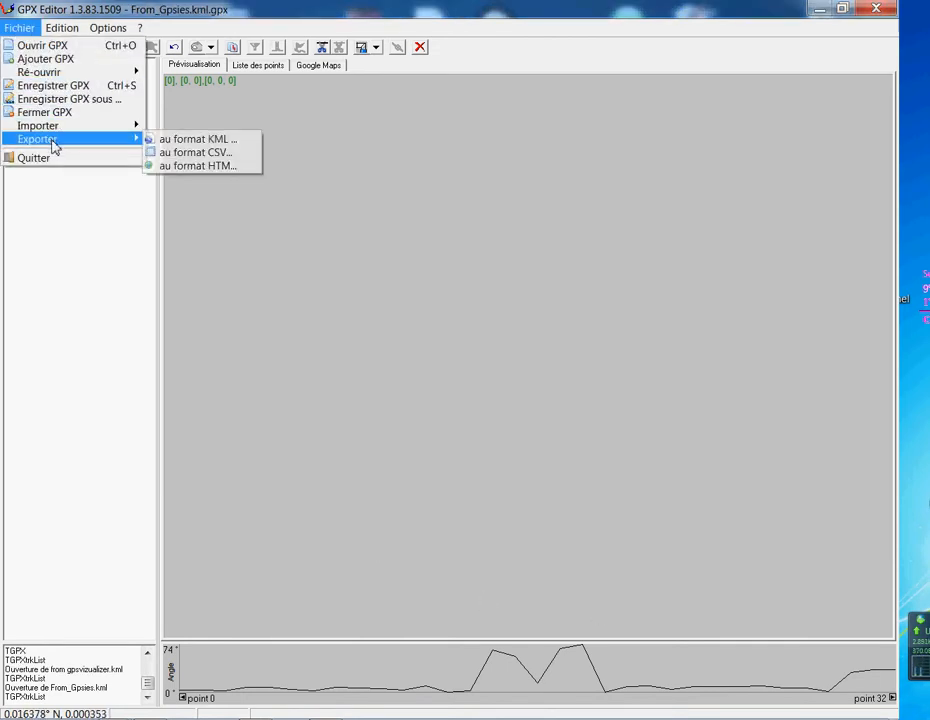
{"action": "left_click", "coordinate": [218, 164]}
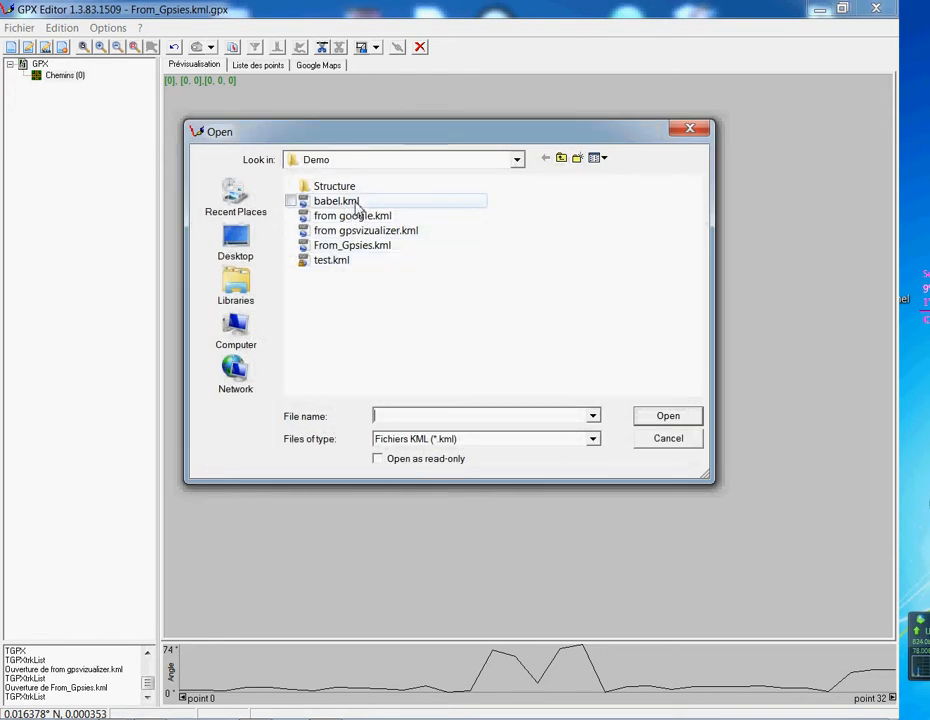
{"action": "left_click", "coordinate": [375, 216]}
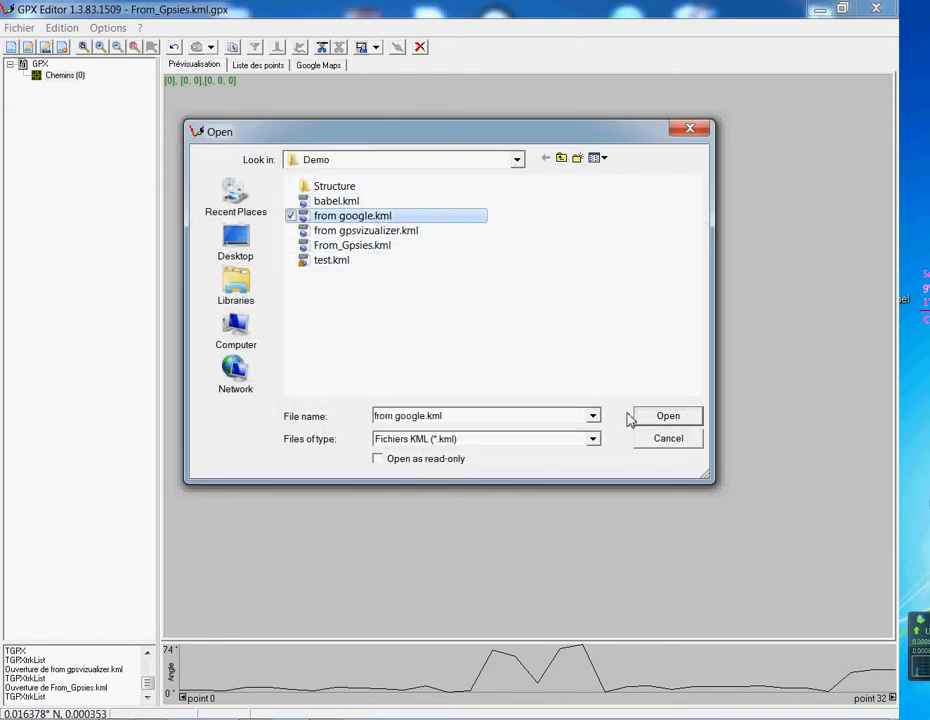
{"action": "left_click", "coordinate": [660, 419]}
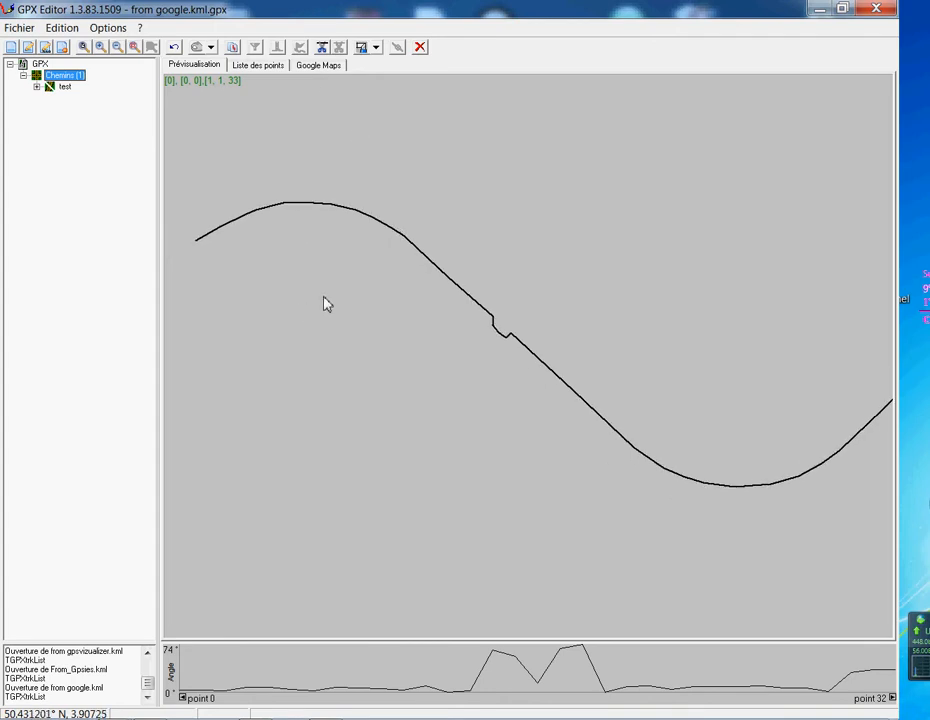
{"action": "left_click", "coordinate": [320, 66]}
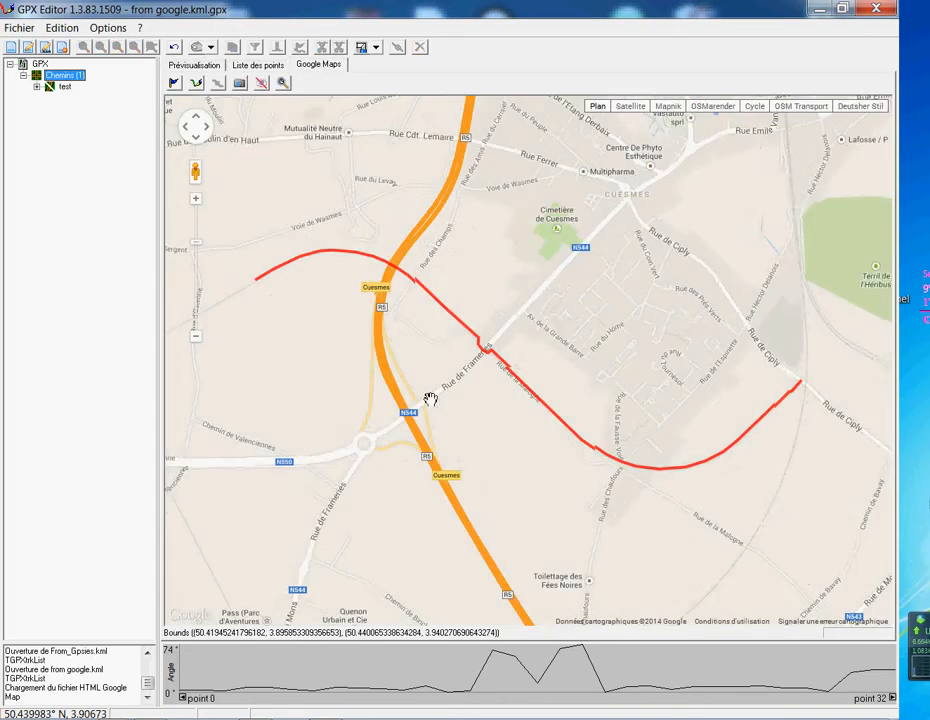
Try to remove the imported track by deleting the GPX root and the Chemins group.
{"action": "right_click", "coordinate": [49, 72]}
{"action": "left_click", "coordinate": [37, 65]}
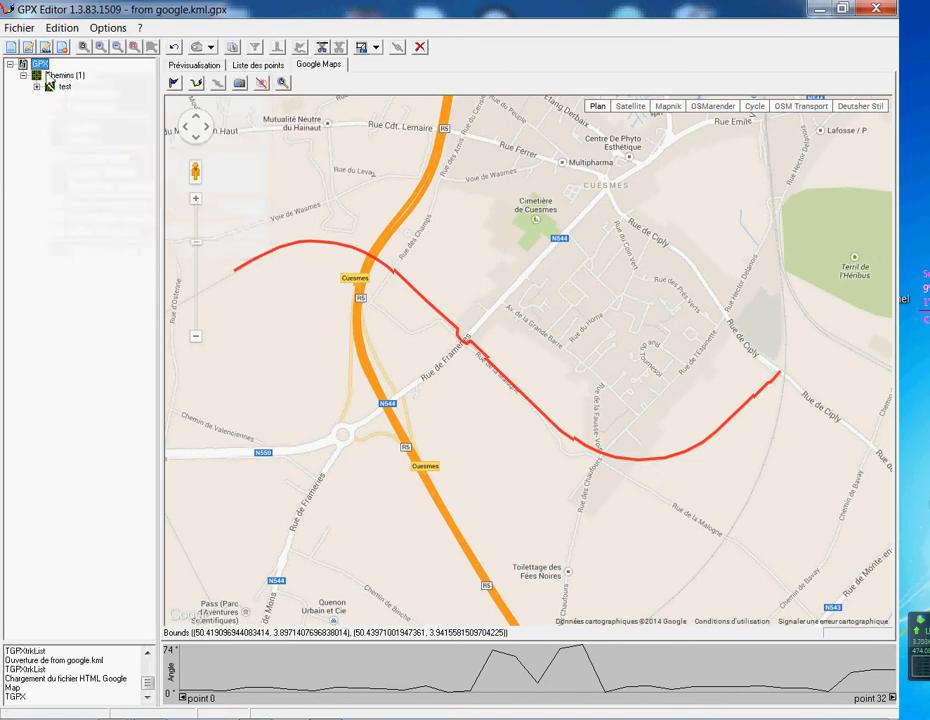
{"action": "right_click", "coordinate": [49, 76]}
{"action": "left_click", "coordinate": [62, 98]}
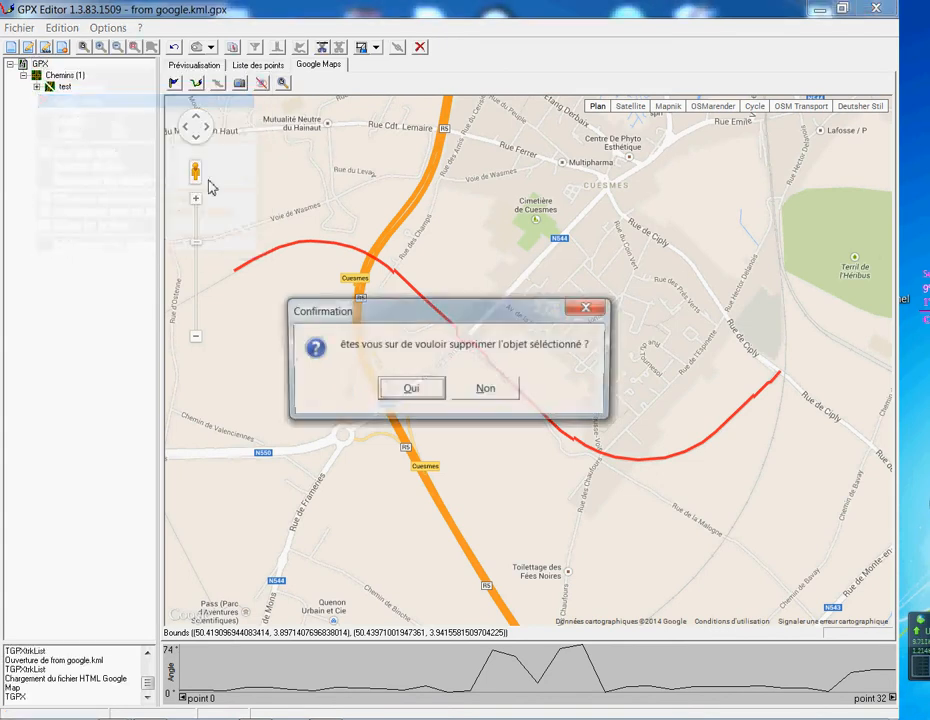
{"action": "left_click", "coordinate": [410, 390]}
{"action": "right_click", "coordinate": [62, 76]}
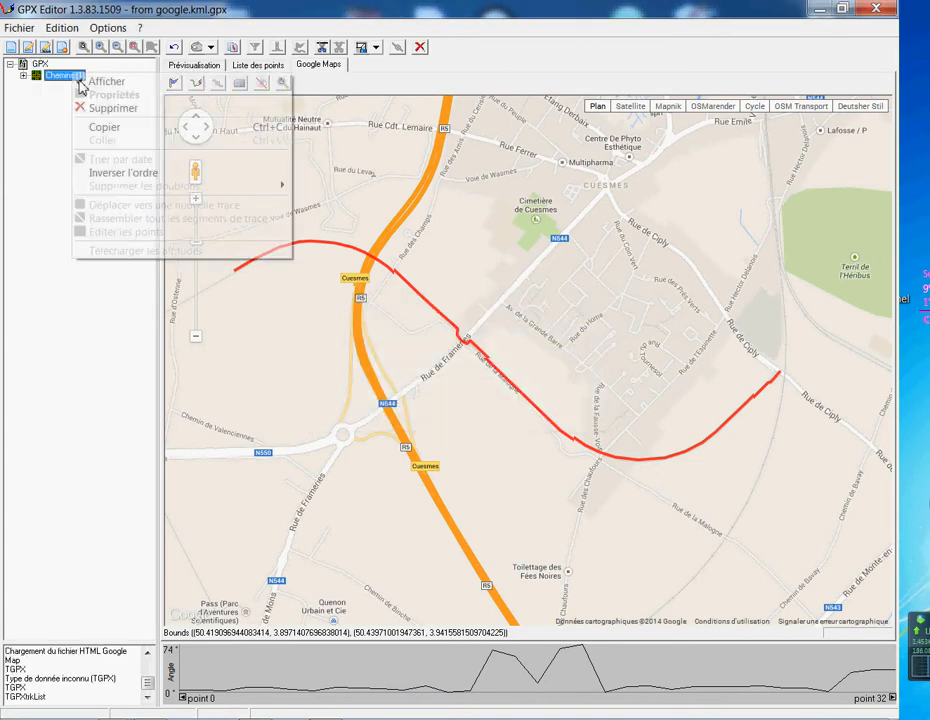
{"action": "left_click", "coordinate": [66, 102]}
{"action": "left_click", "coordinate": [405, 388]}
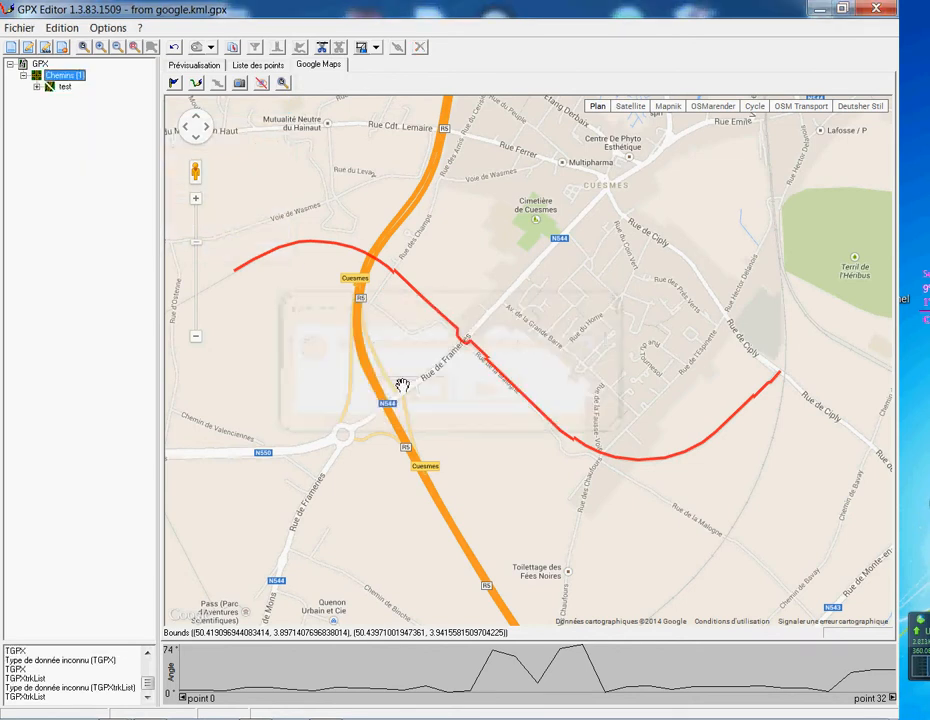
Check the imported track in the preview and on Google Maps, and turn off the display of the Chemins group.
{"action": "right_click", "coordinate": [60, 80]}
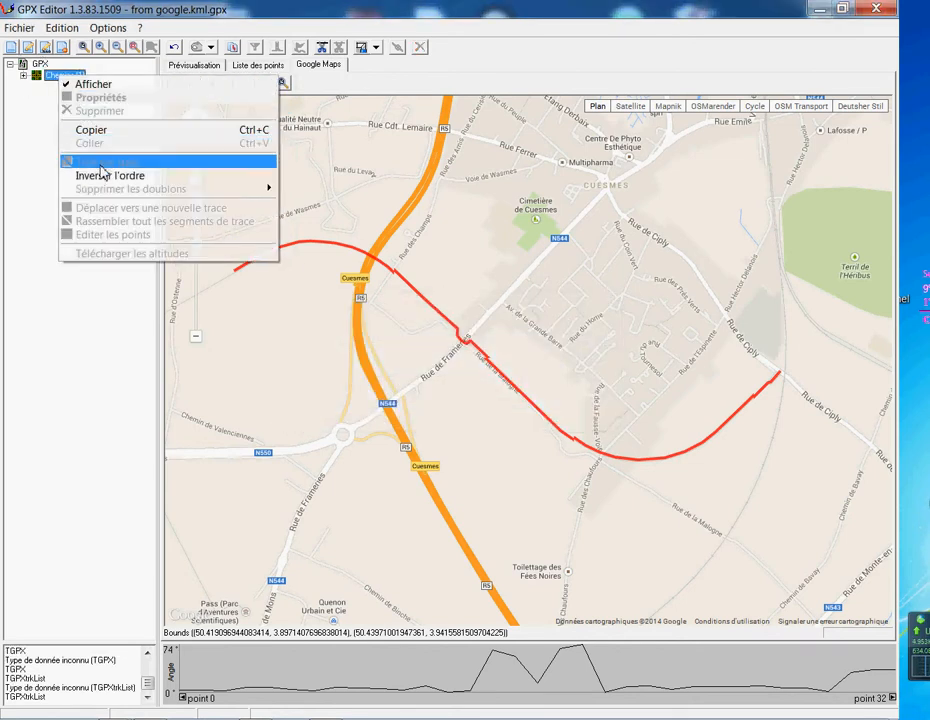
{"action": "left_click", "coordinate": [207, 67]}
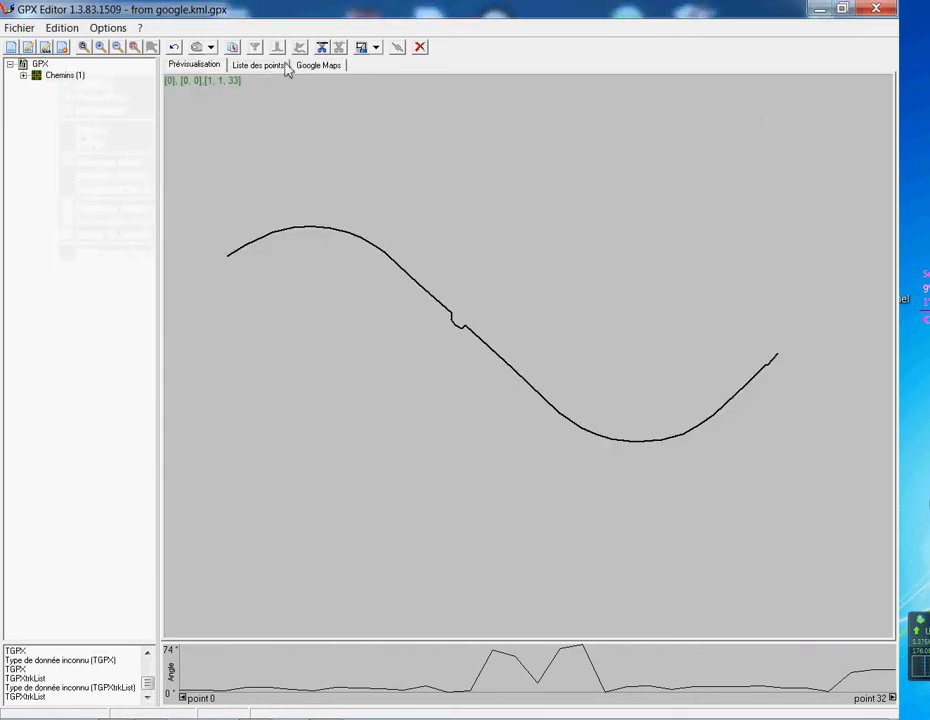
{"action": "left_click", "coordinate": [298, 65]}
{"action": "right_click", "coordinate": [59, 77]}
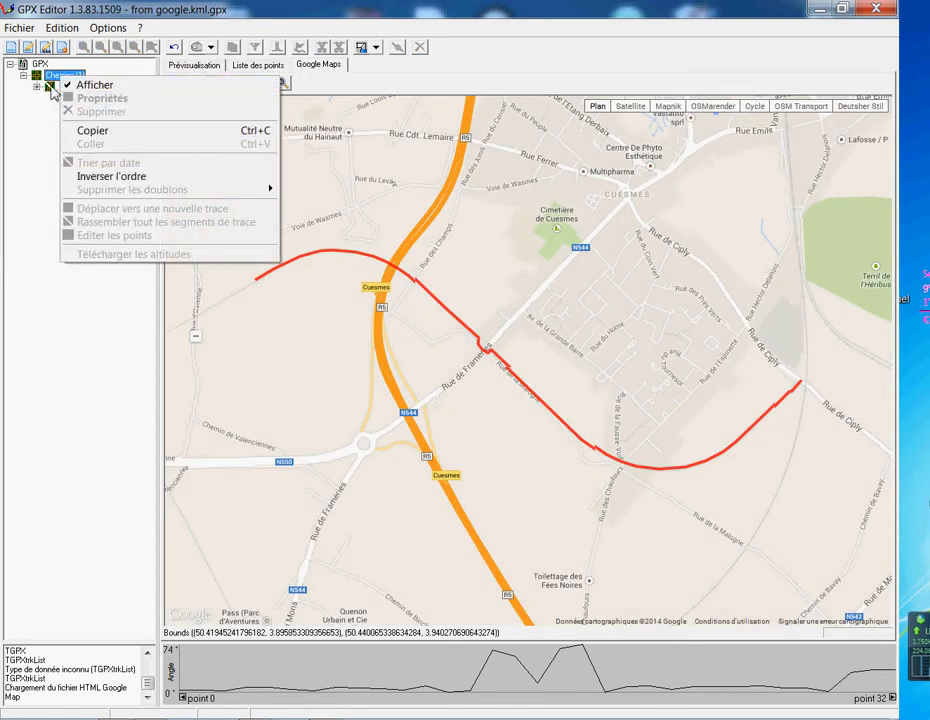
{"action": "left_click", "coordinate": [86, 87]}
Import the KML file babel.kml from the Demo folder.
{"action": "left_click", "coordinate": [12, 28]}
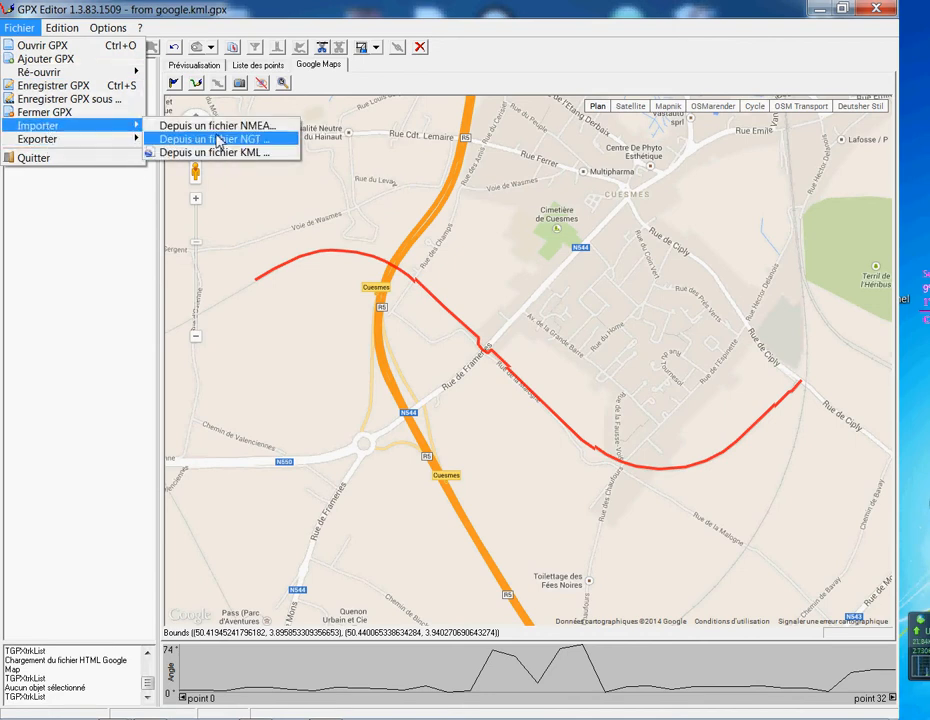
{"action": "left_click", "coordinate": [220, 153]}
{"action": "left_click", "coordinate": [340, 201]}
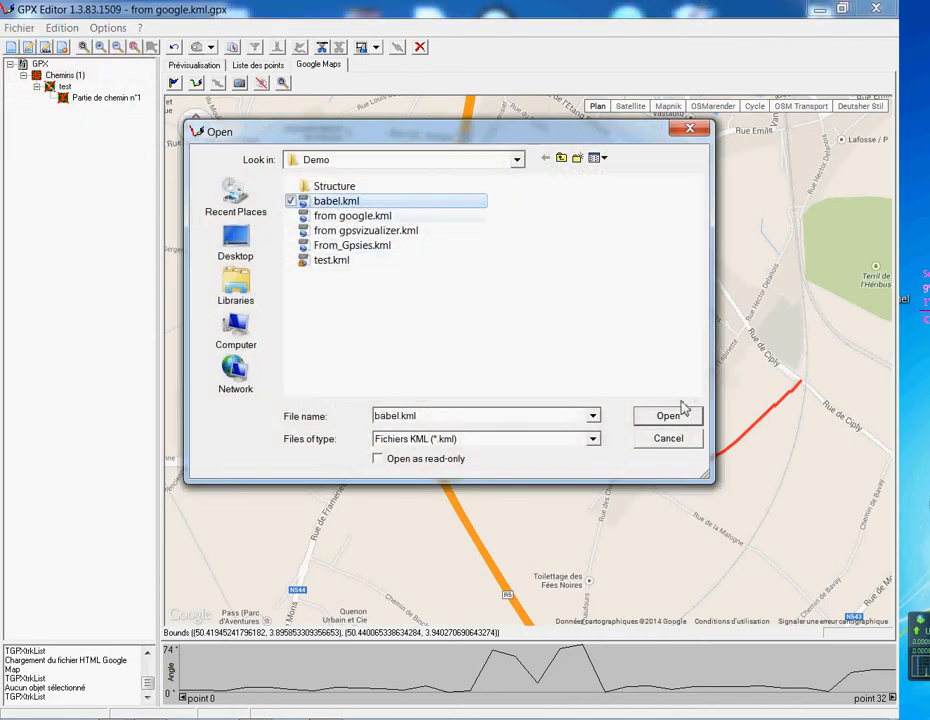
{"action": "left_click", "coordinate": [668, 419]}
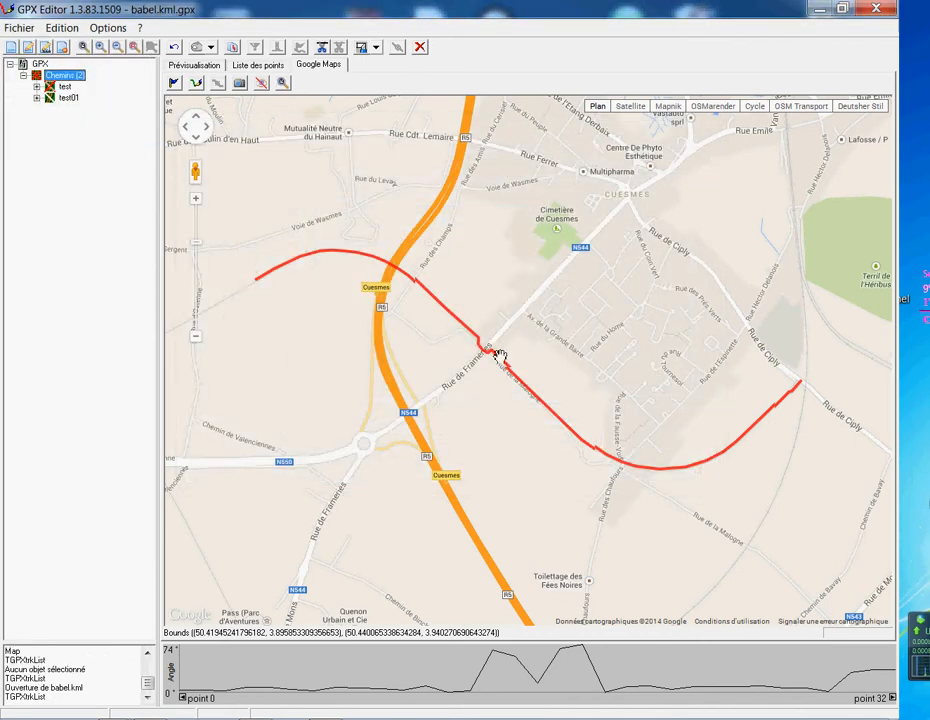
Delete the track named test, keeping only test01 from babel.kml.
{"action": "left_click", "coordinate": [67, 98]}
{"action": "right_click", "coordinate": [64, 88]}
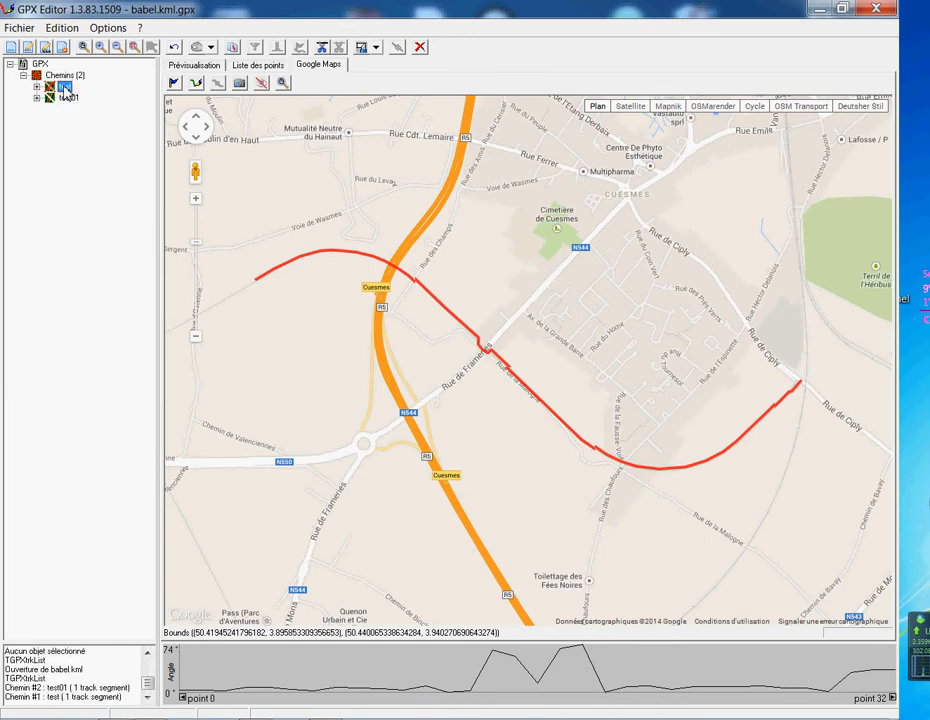
{"action": "left_click", "coordinate": [115, 121]}
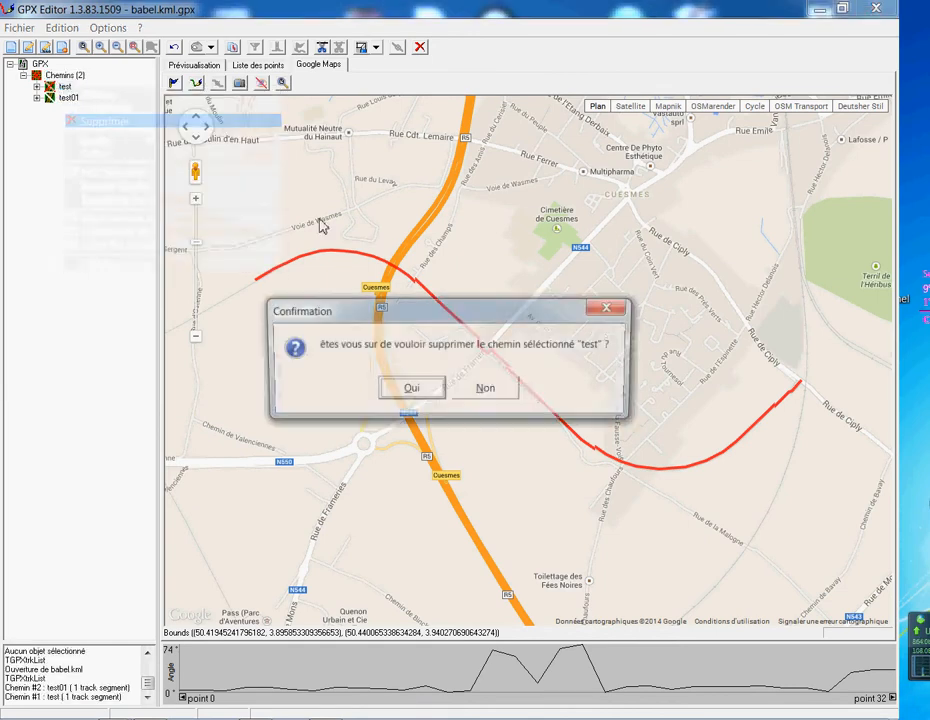
{"action": "left_click", "coordinate": [411, 388]}
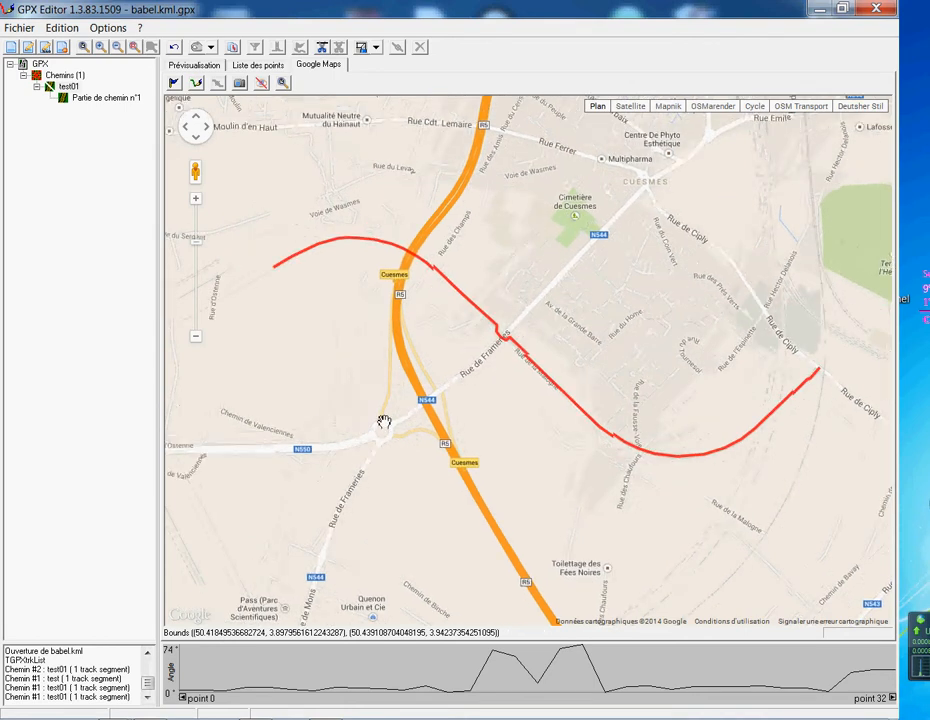
{"action": "left_click_drag", "start_coordinate": [542, 226], "coordinate": [564, 261]}
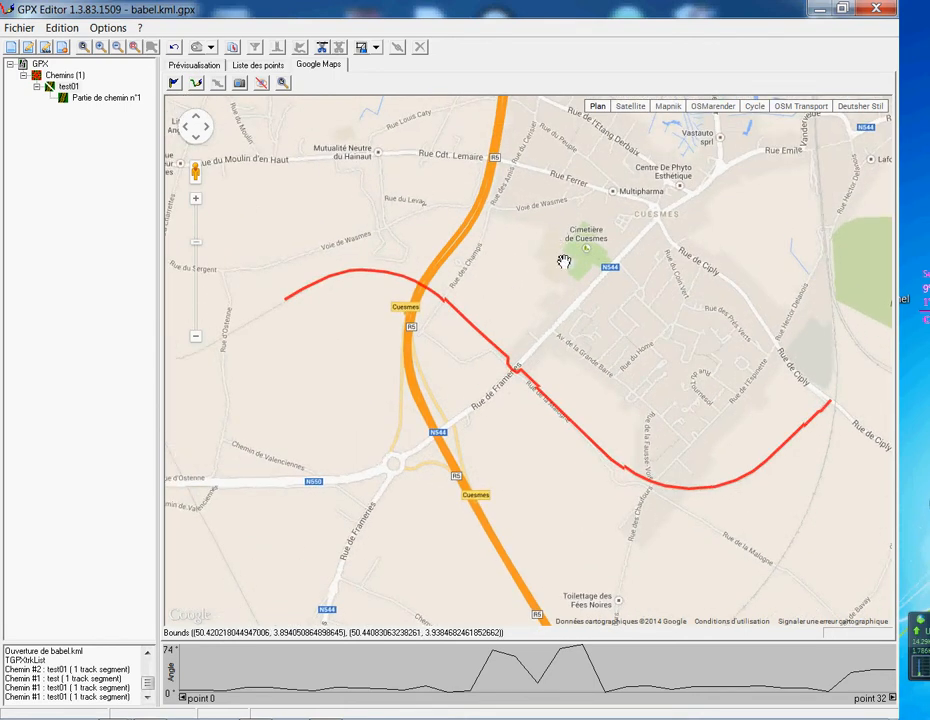
{"action": "left_click_drag", "start_coordinate": [504, 423], "coordinate": [475, 405]}
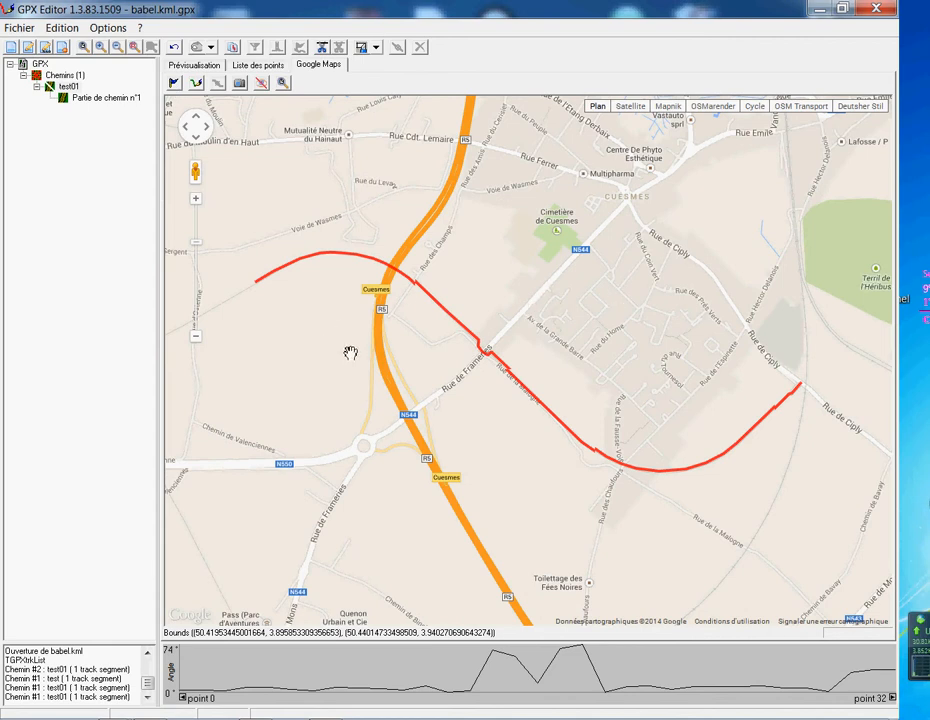
{"action": "left_click", "coordinate": [16, 26]}
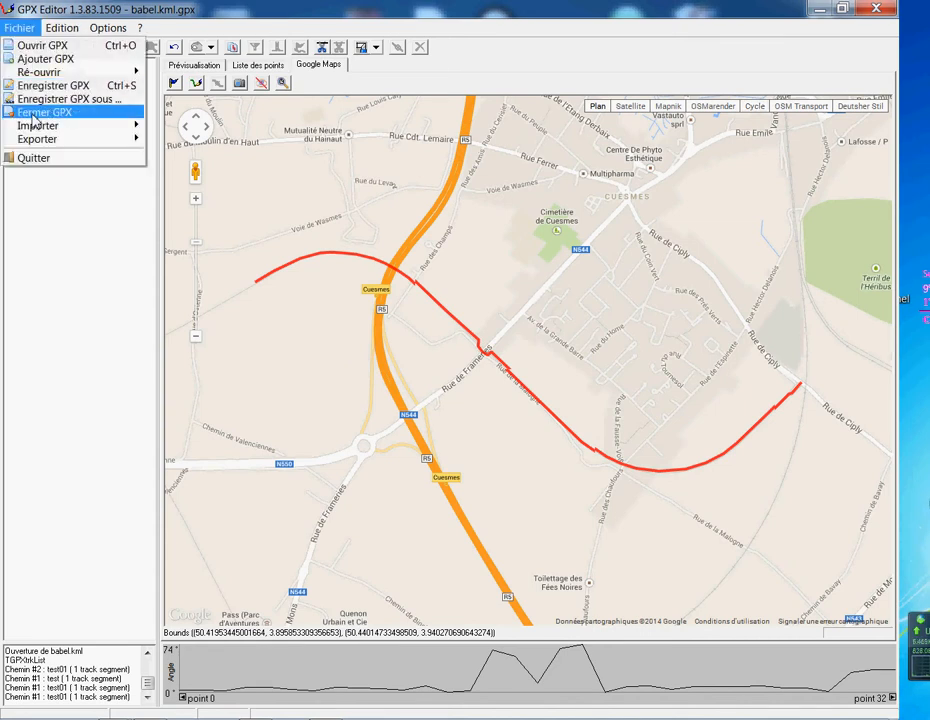
{"action": "mouse_move", "coordinate": [45, 140]}
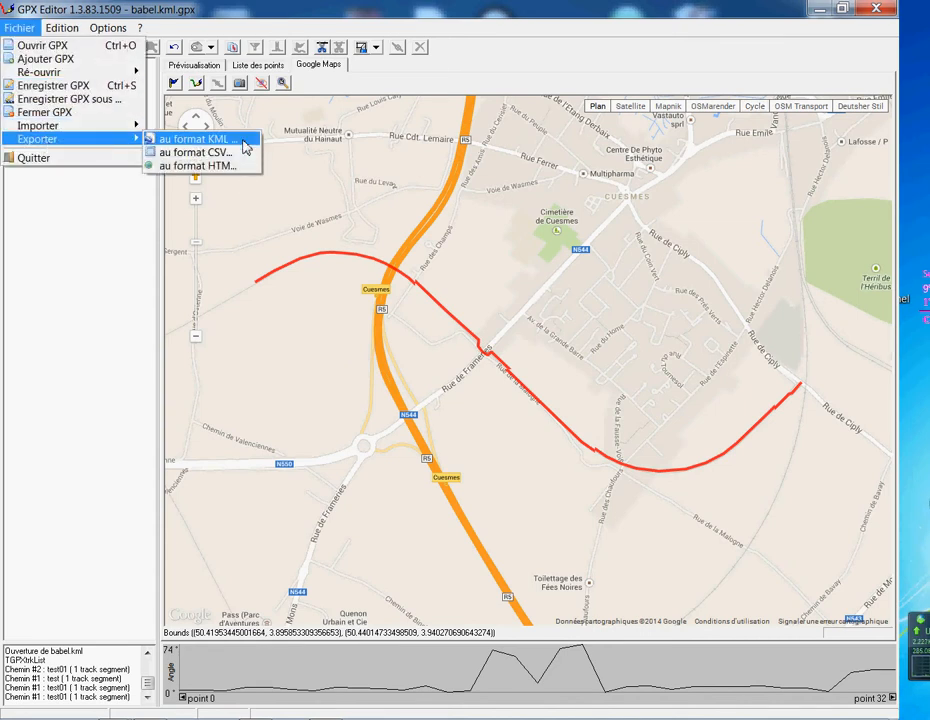
{"action": "left_click", "coordinate": [347, 175]}
Try to delete the GPX root, and turn off its display.
{"action": "left_click", "coordinate": [40, 64]}
{"action": "right_click", "coordinate": [44, 66]}
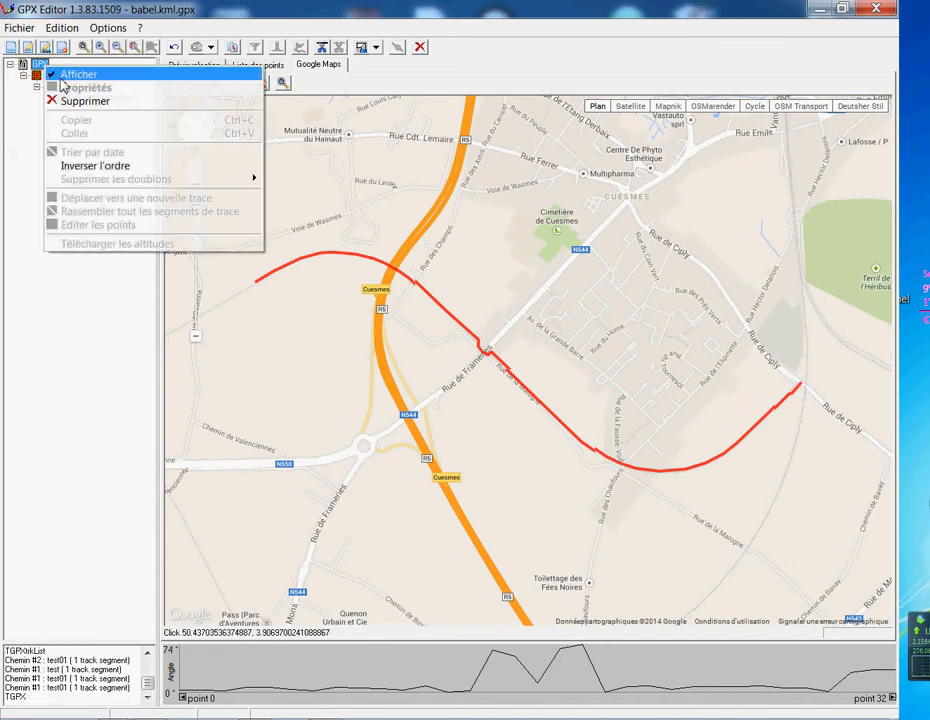
{"action": "left_click", "coordinate": [83, 100]}
{"action": "left_click", "coordinate": [411, 386]}
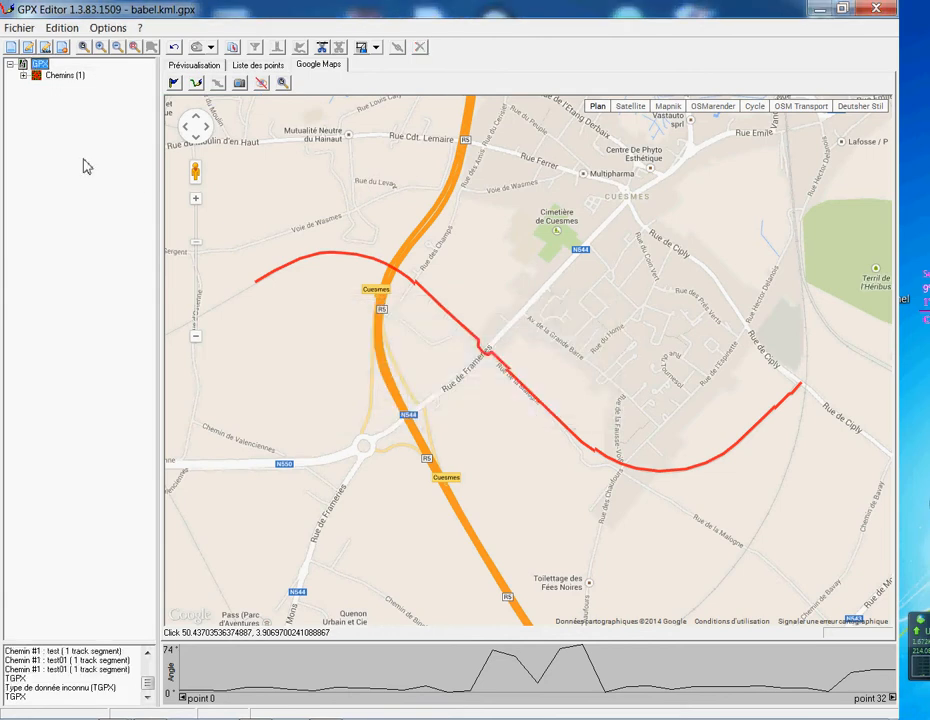
{"action": "right_click", "coordinate": [69, 75]}
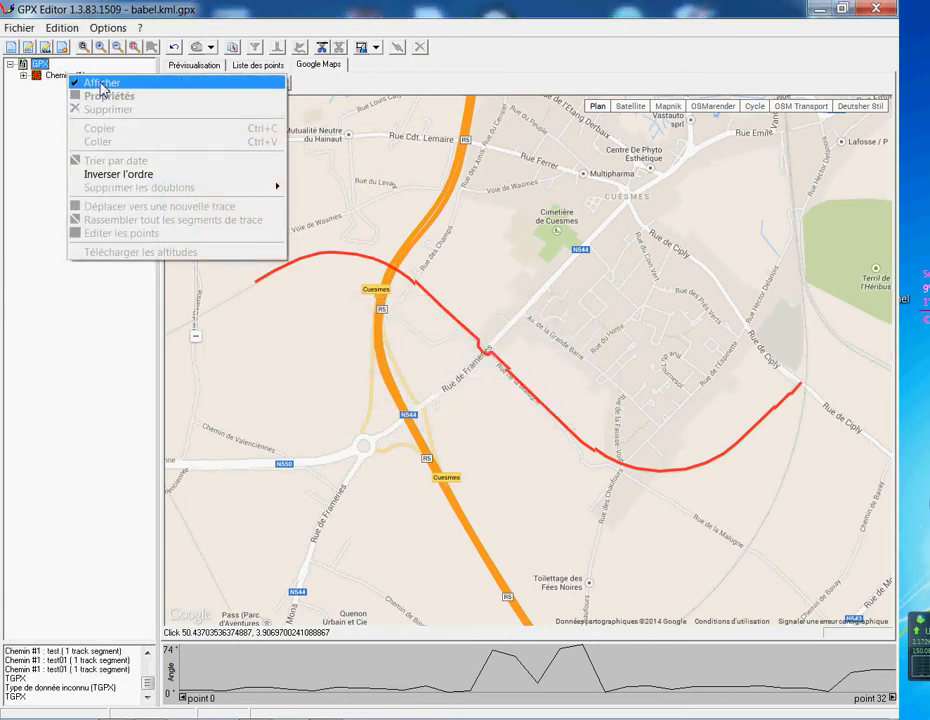
{"action": "left_click", "coordinate": [102, 87]}
{"action": "left_click", "coordinate": [24, 76]}
{"action": "right_click", "coordinate": [35, 75]}
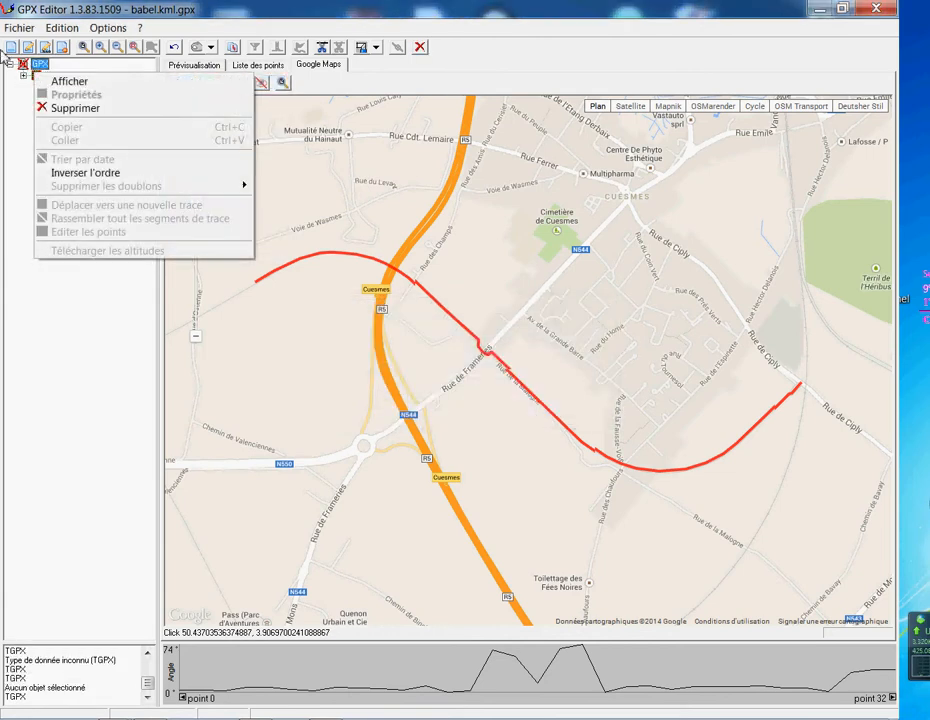
Open the file test.gpx from the Demo folder.
{"action": "left_click", "coordinate": [14, 27]}
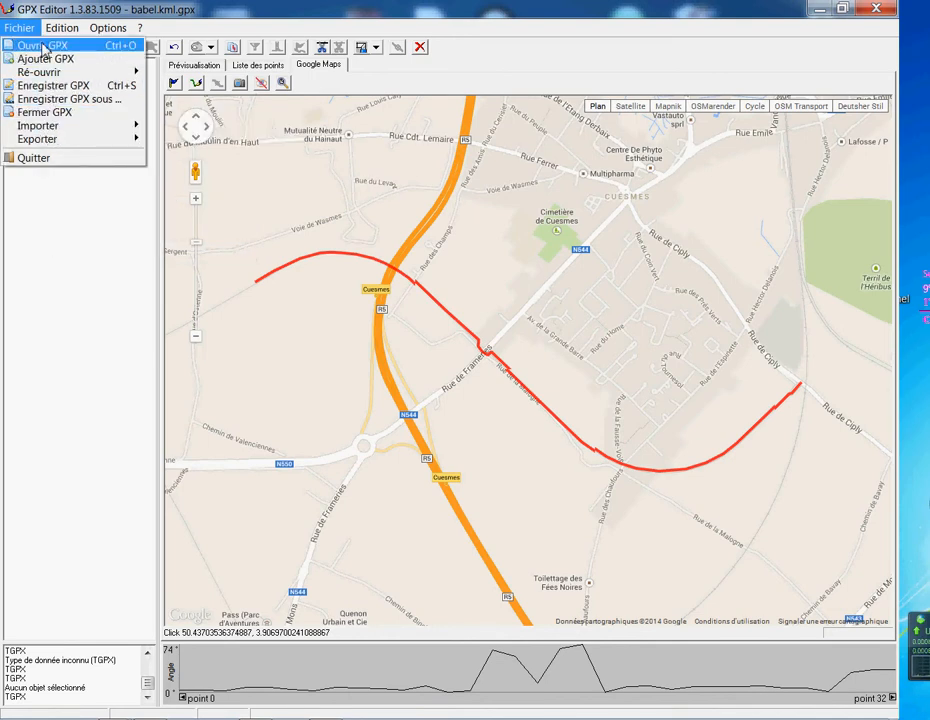
{"action": "left_click", "coordinate": [46, 46]}
{"action": "left_click", "coordinate": [335, 245]}
{"action": "left_click", "coordinate": [670, 415]}
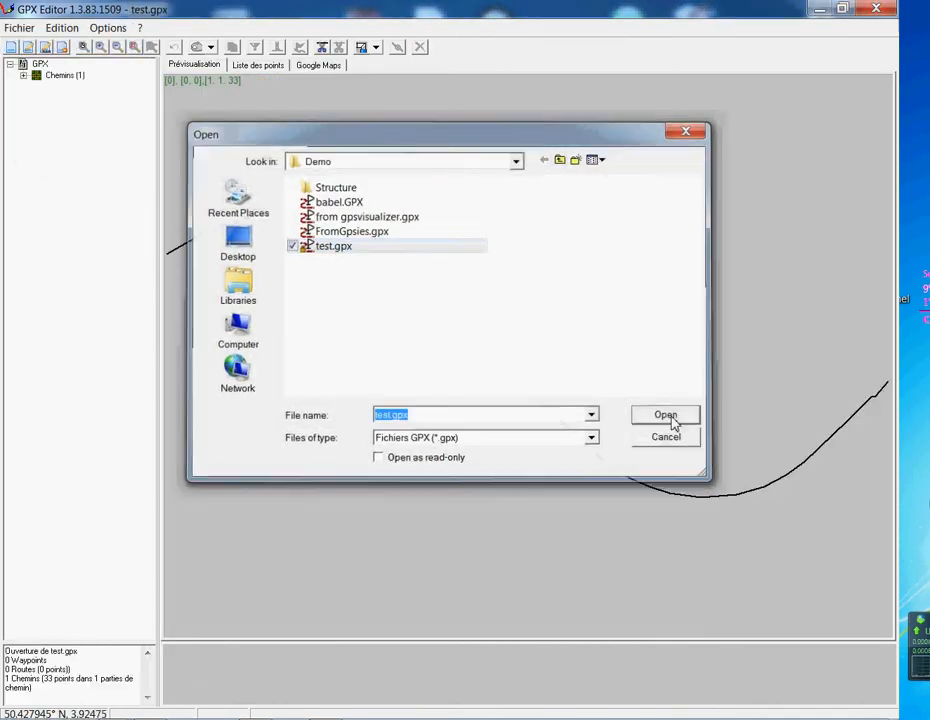
Export the test.gpx track in KML format to the Demo folder as test 02.kml.
{"action": "left_click", "coordinate": [24, 28]}
{"action": "mouse_move", "coordinate": [130, 139]}
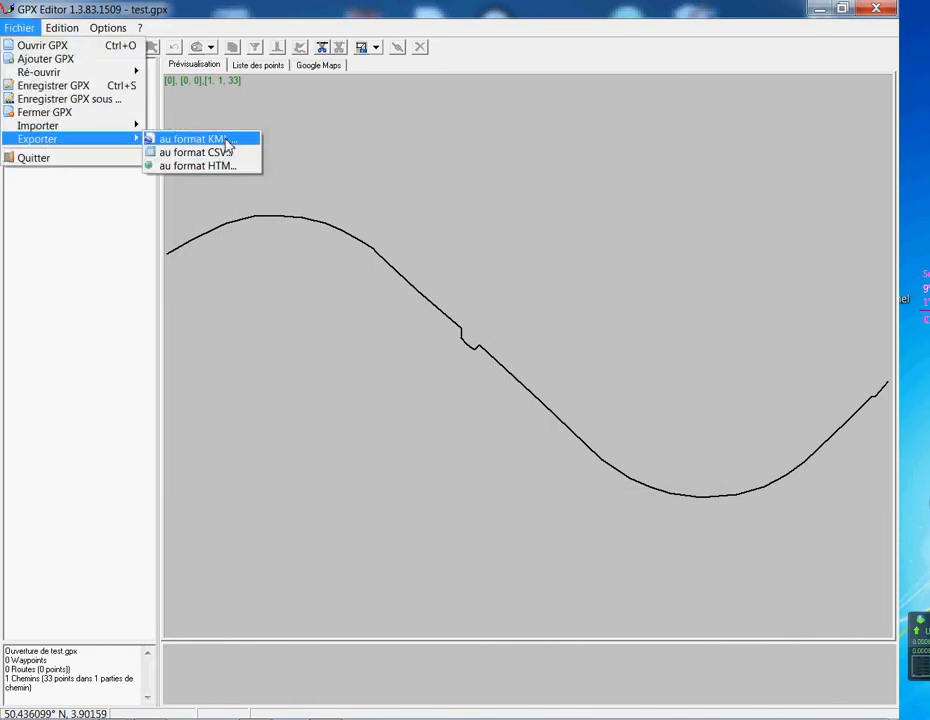
{"action": "left_click", "coordinate": [226, 145]}
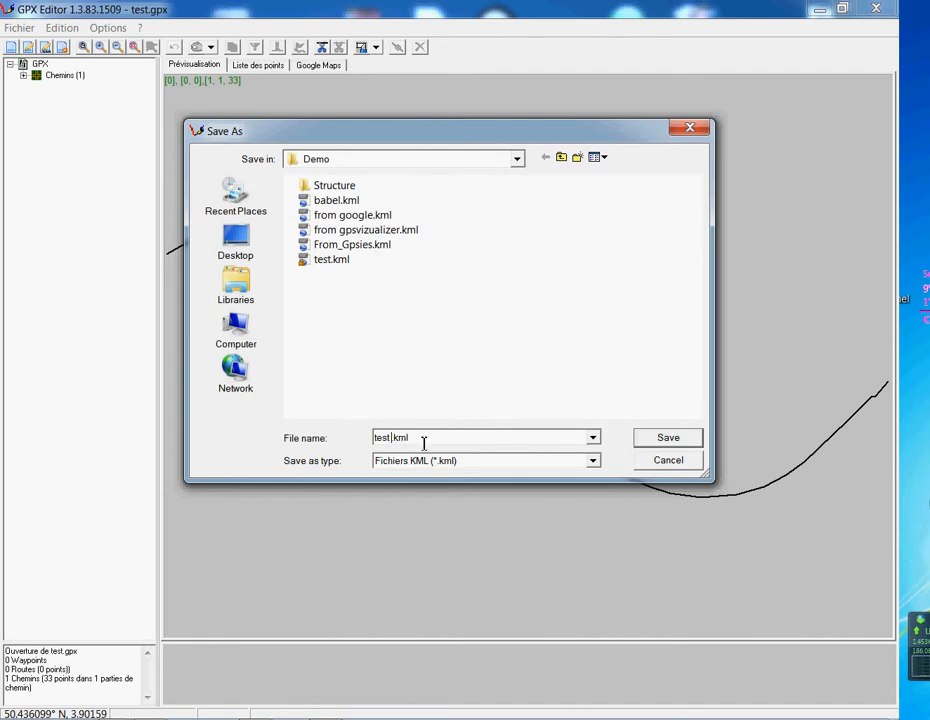
{"action": "left_click", "coordinate": [669, 438]}
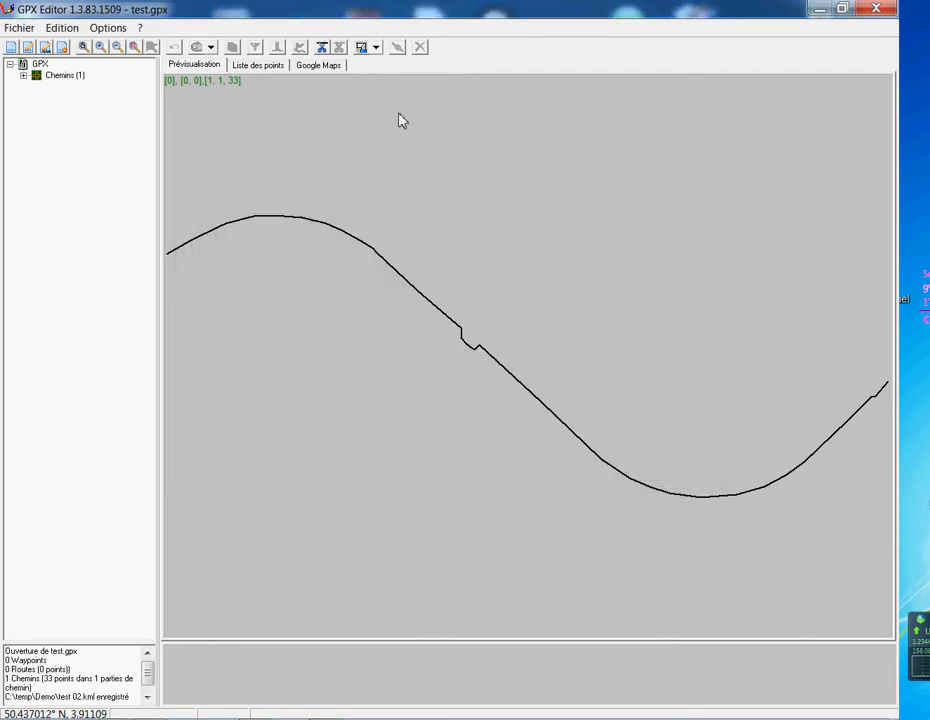
Restart GPX Editor from its shortcut in the Demo folder and import the exported file test 02.kml.
{"action": "left_click", "coordinate": [877, 9]}
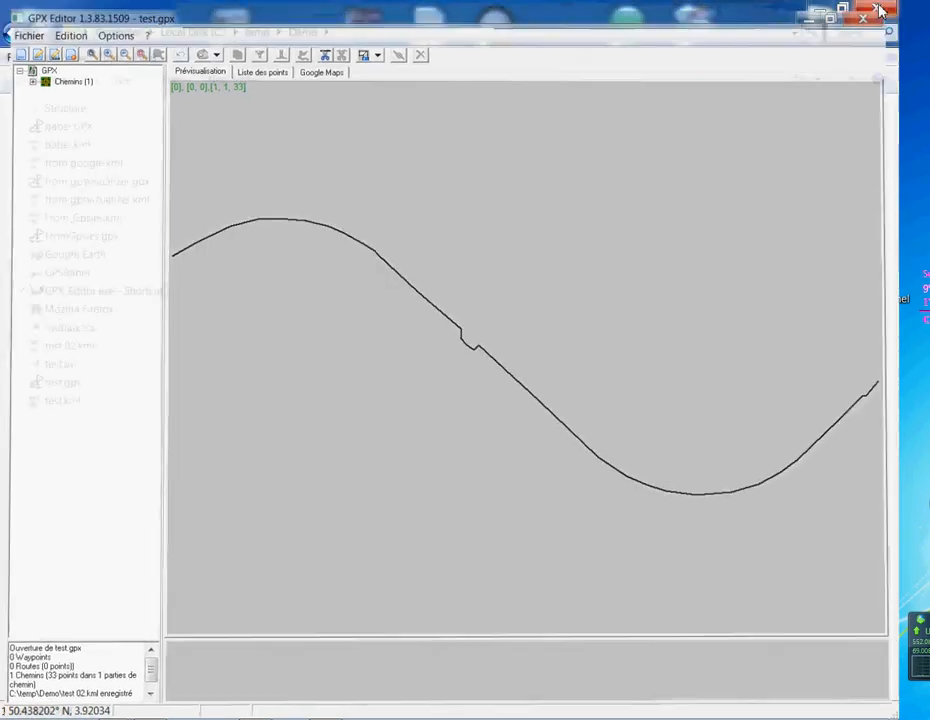
{"action": "double_click", "coordinate": [100, 292]}
{"action": "left_click", "coordinate": [14, 29]}
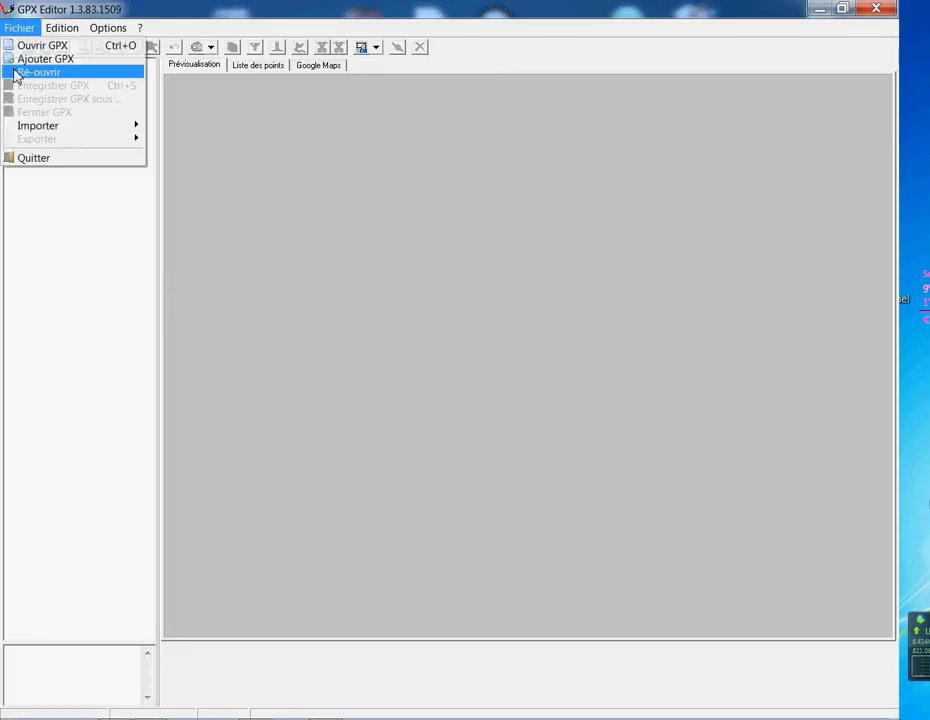
{"action": "mouse_move", "coordinate": [48, 128]}
{"action": "left_click", "coordinate": [228, 160]}
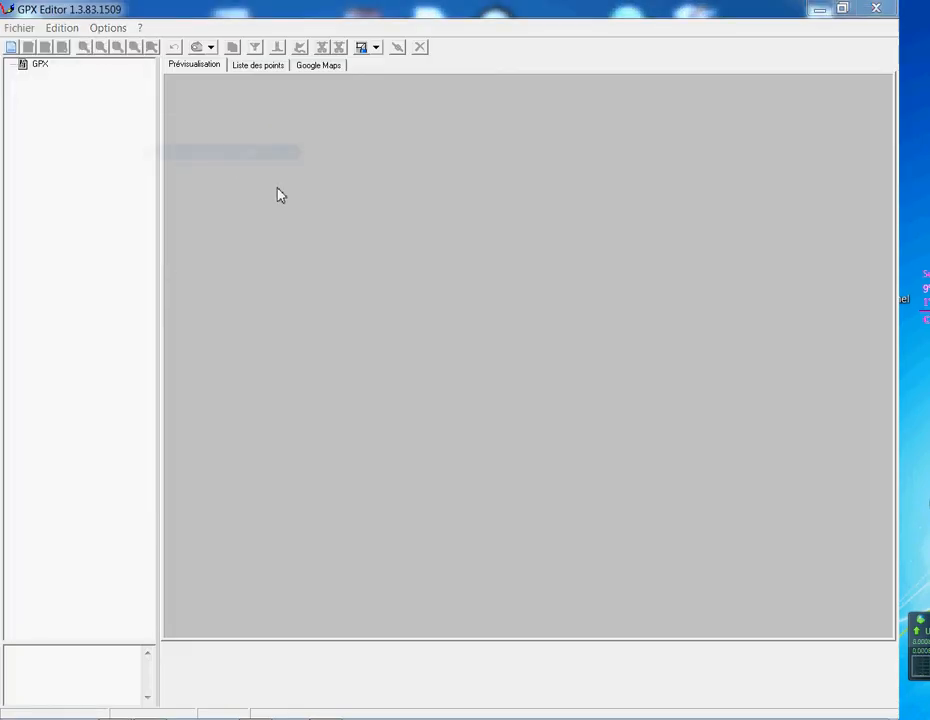
{"action": "left_click", "coordinate": [338, 260]}
{"action": "left_click", "coordinate": [667, 417]}
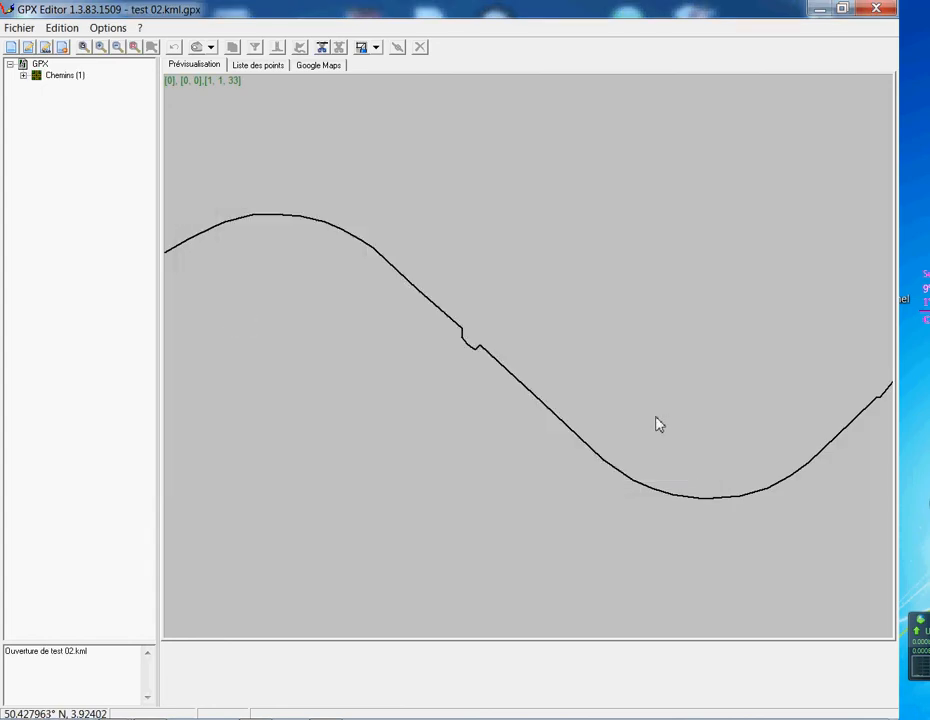
Check the track imported from test 02.kml on Google Maps.
{"action": "left_click", "coordinate": [318, 65]}
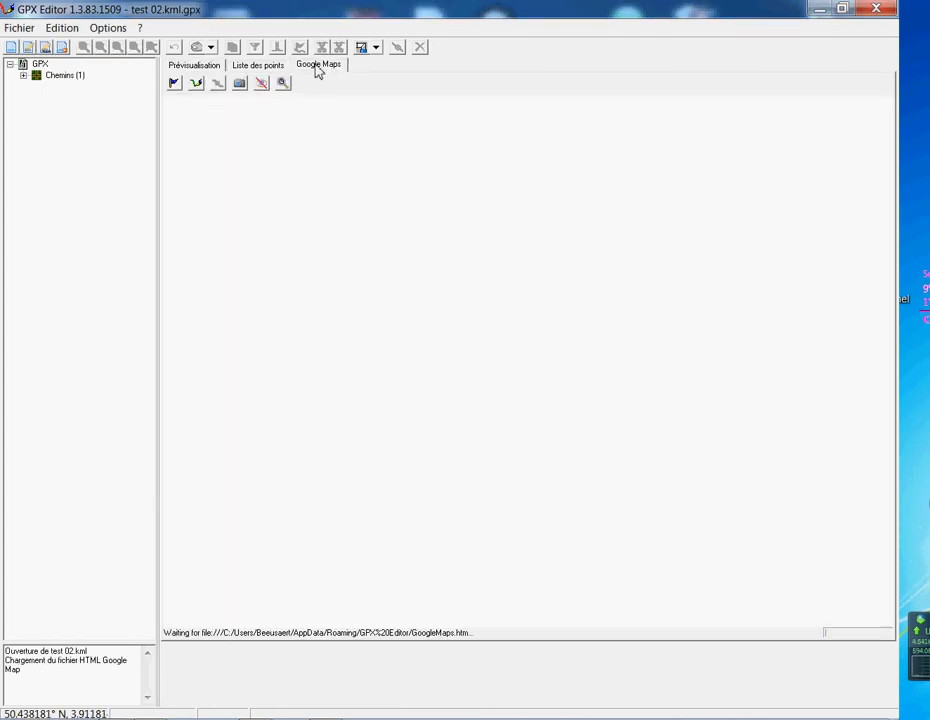